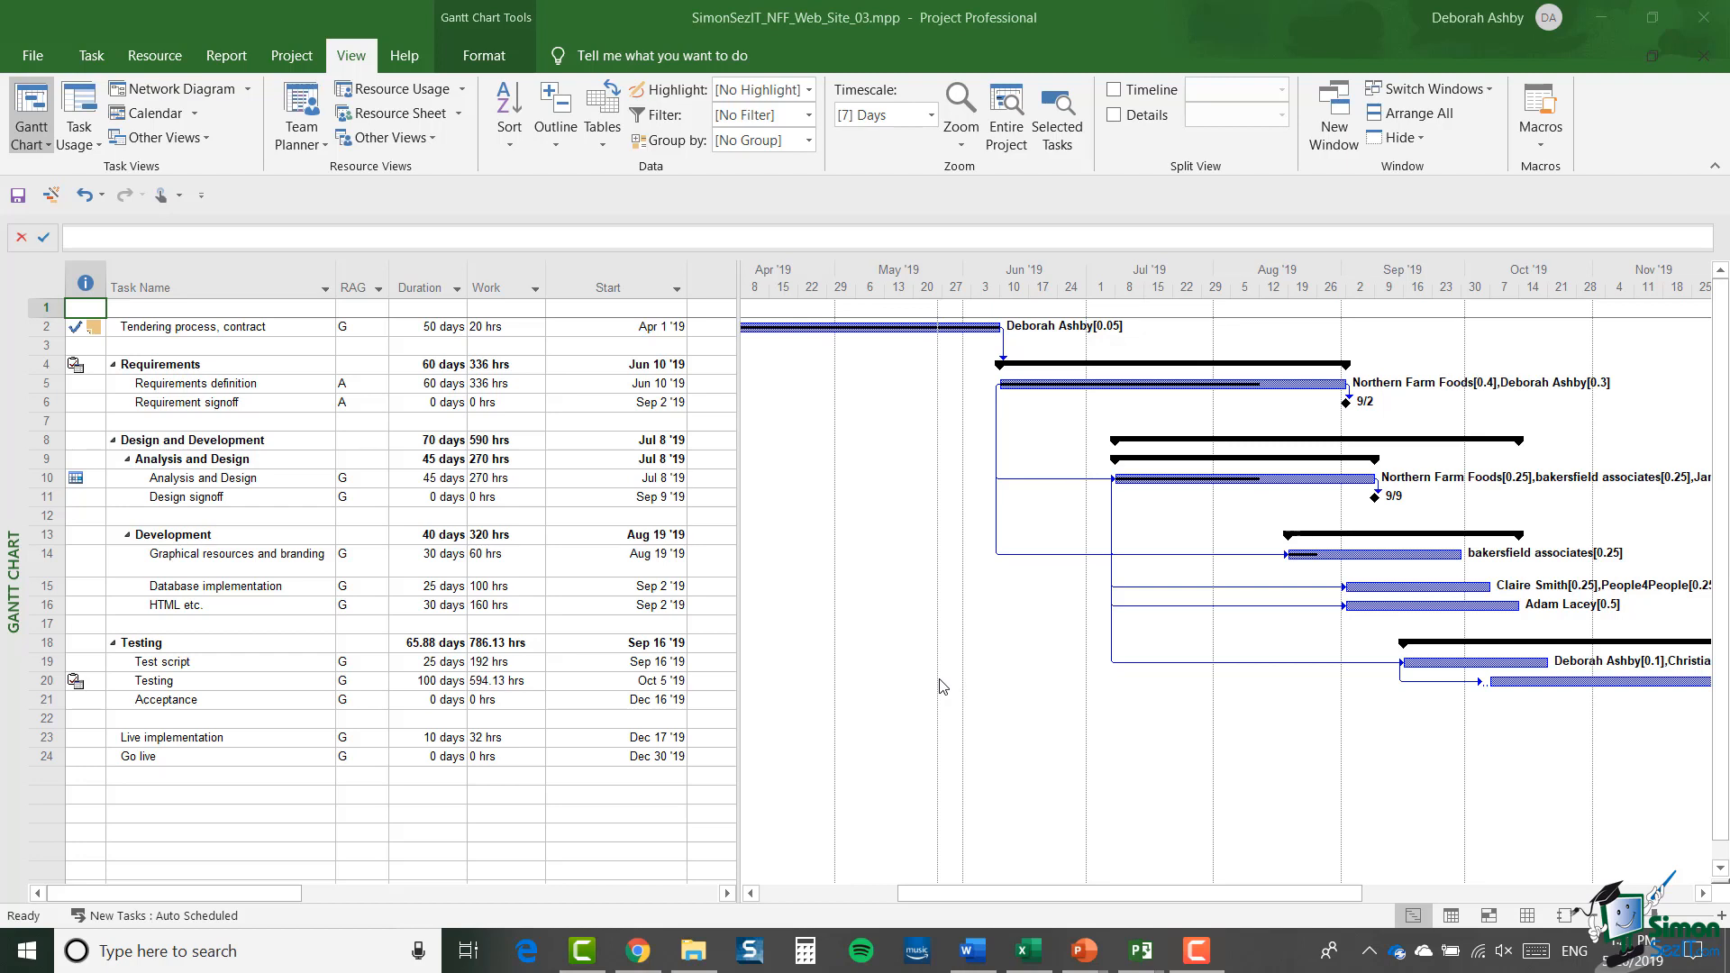
- Review the Resource Sheet and Resource Usage views, examining the charge codes assigned to resources 2 through 4
{"action": "left_click", "coordinate": [1537, 919]}
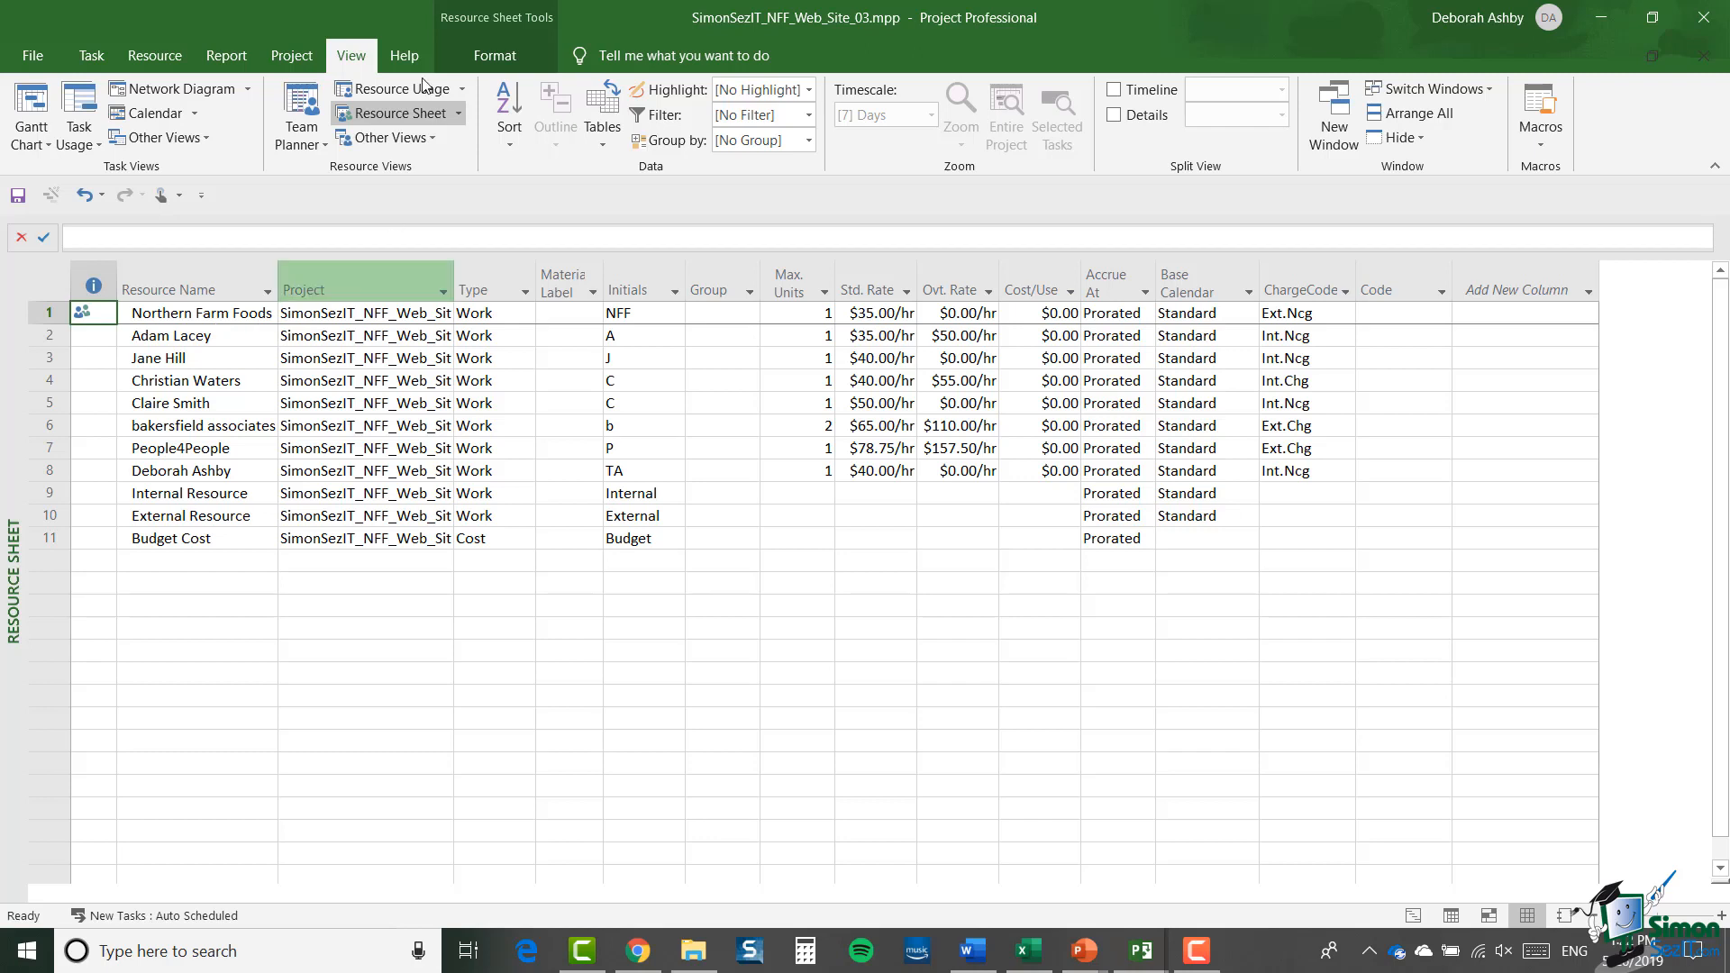
{"action": "left_click", "coordinate": [386, 92]}
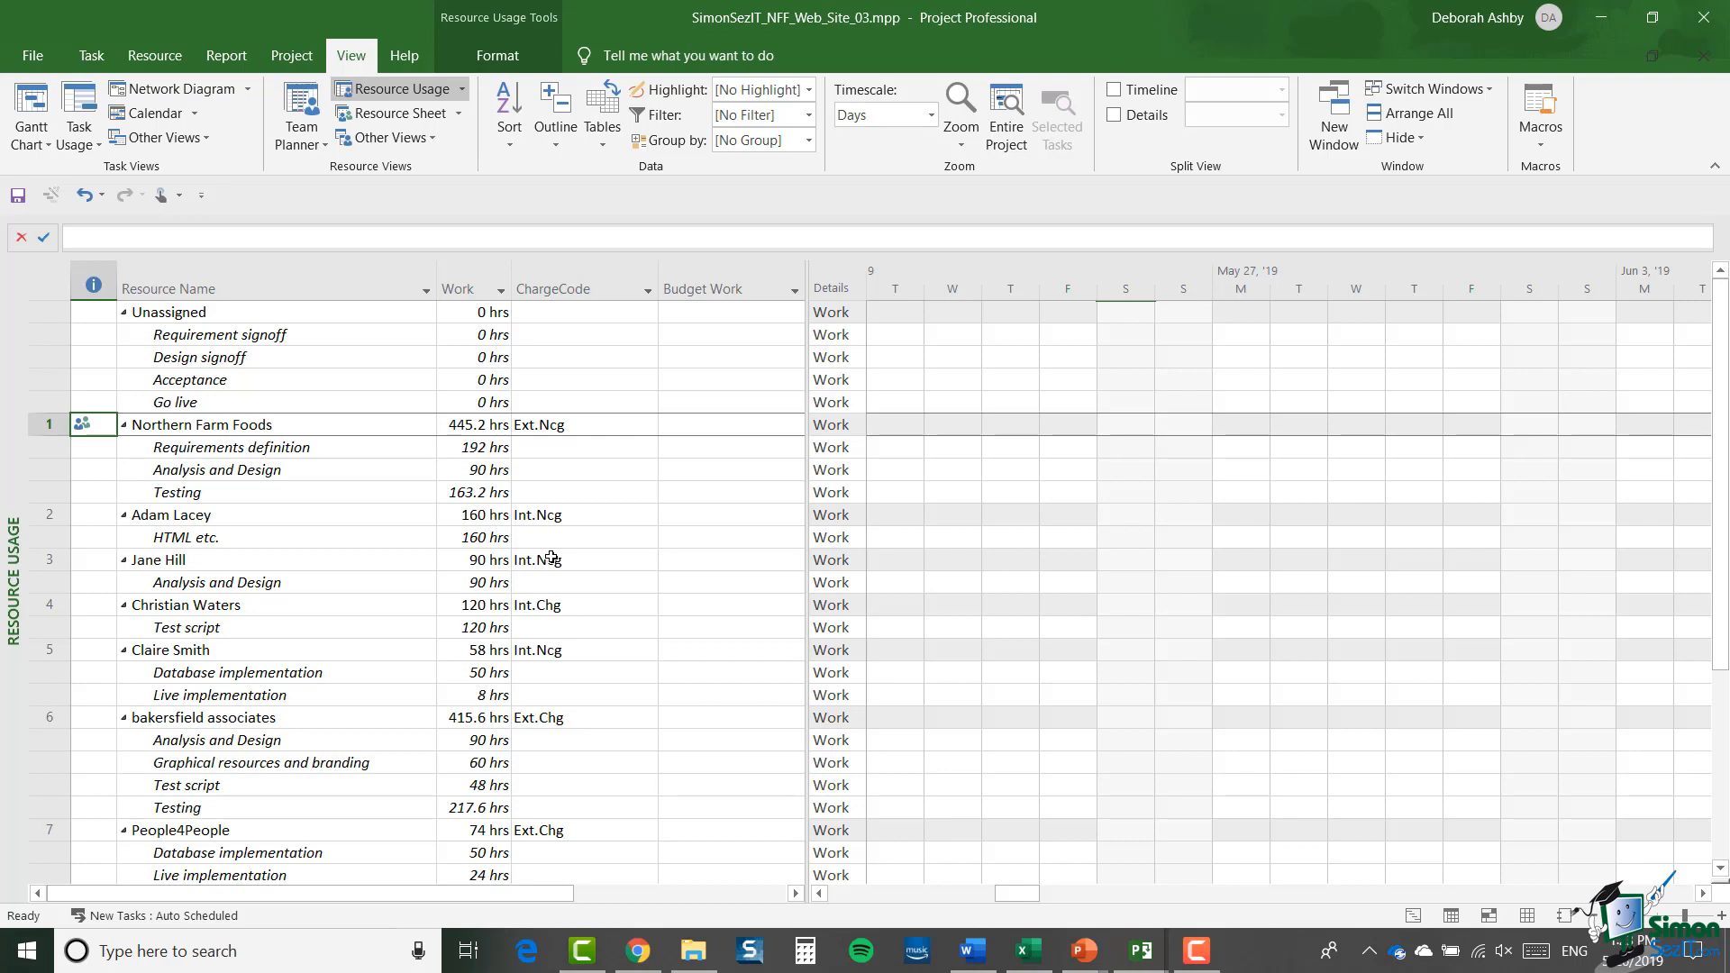
{"action": "left_click", "coordinate": [47, 515]}
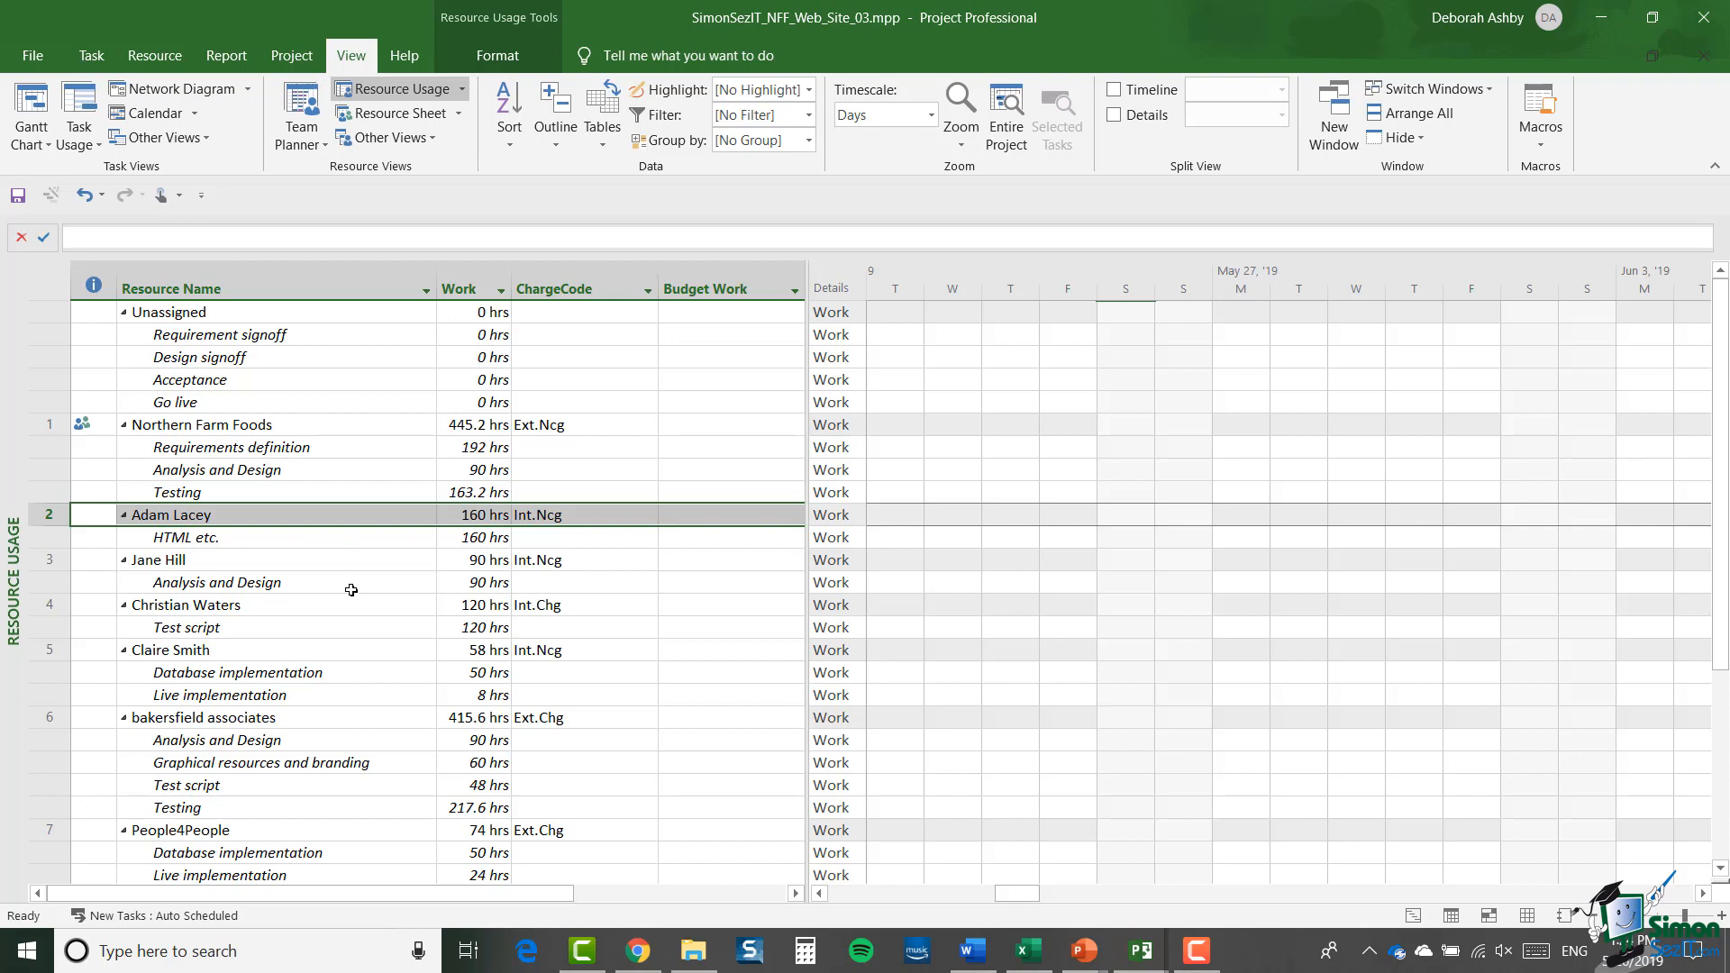
{"action": "left_click", "coordinate": [42, 559]}
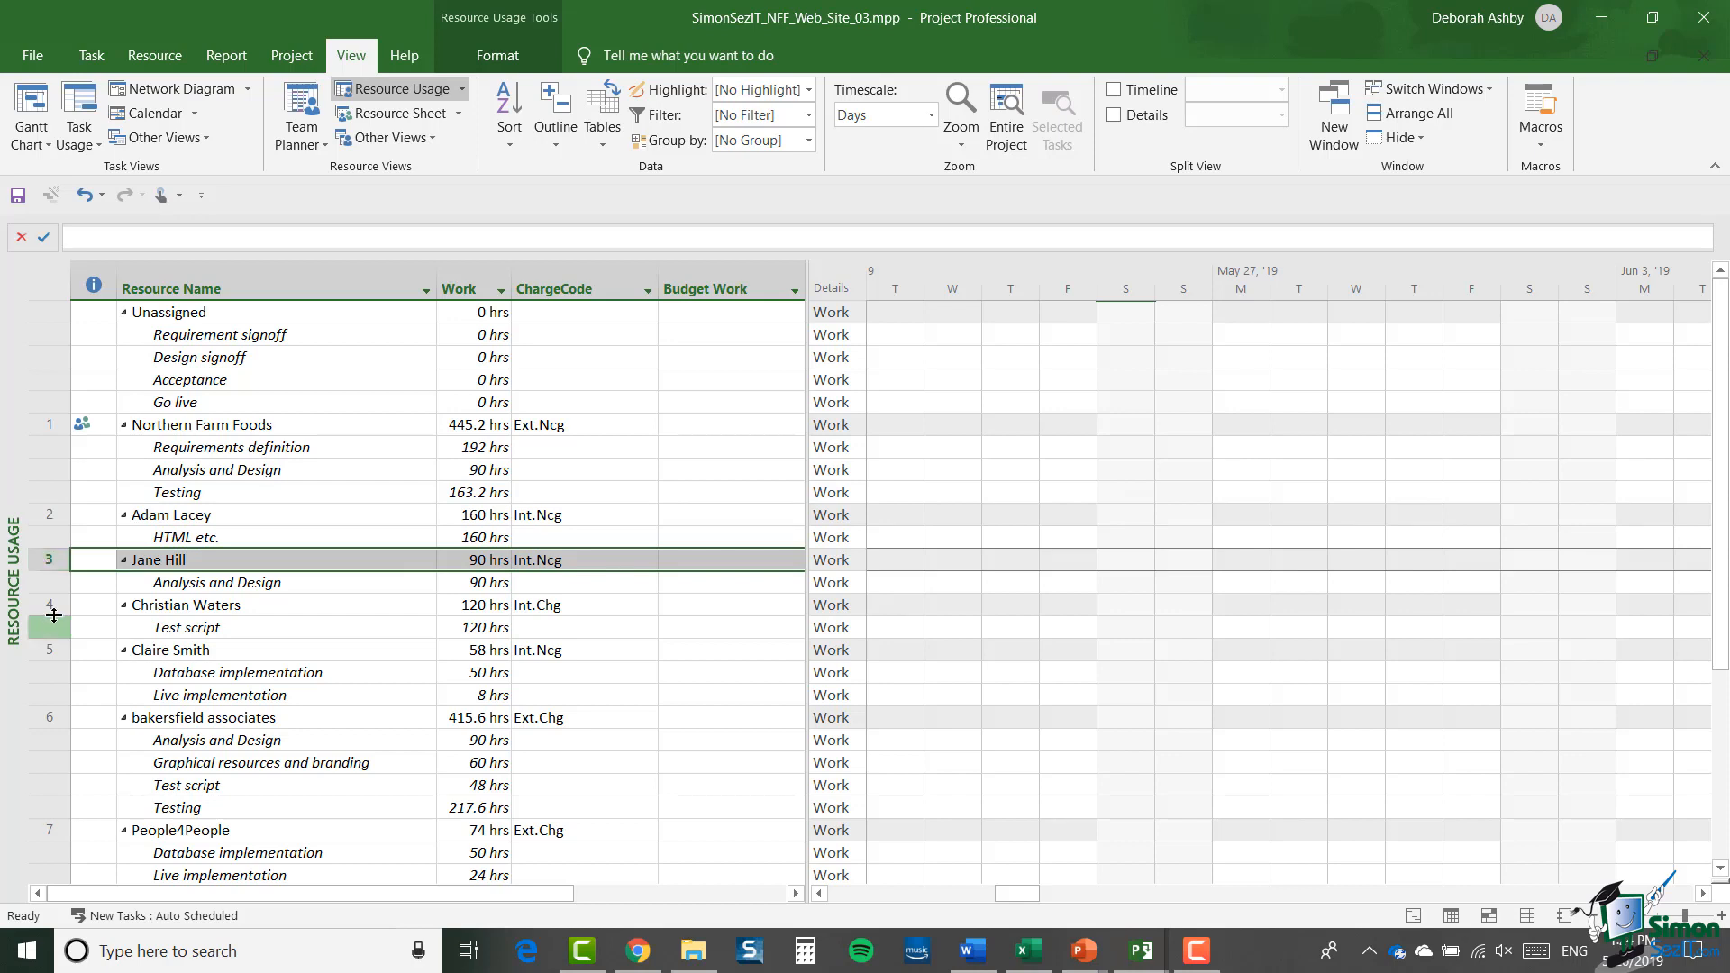
{"action": "left_click", "coordinate": [45, 606]}
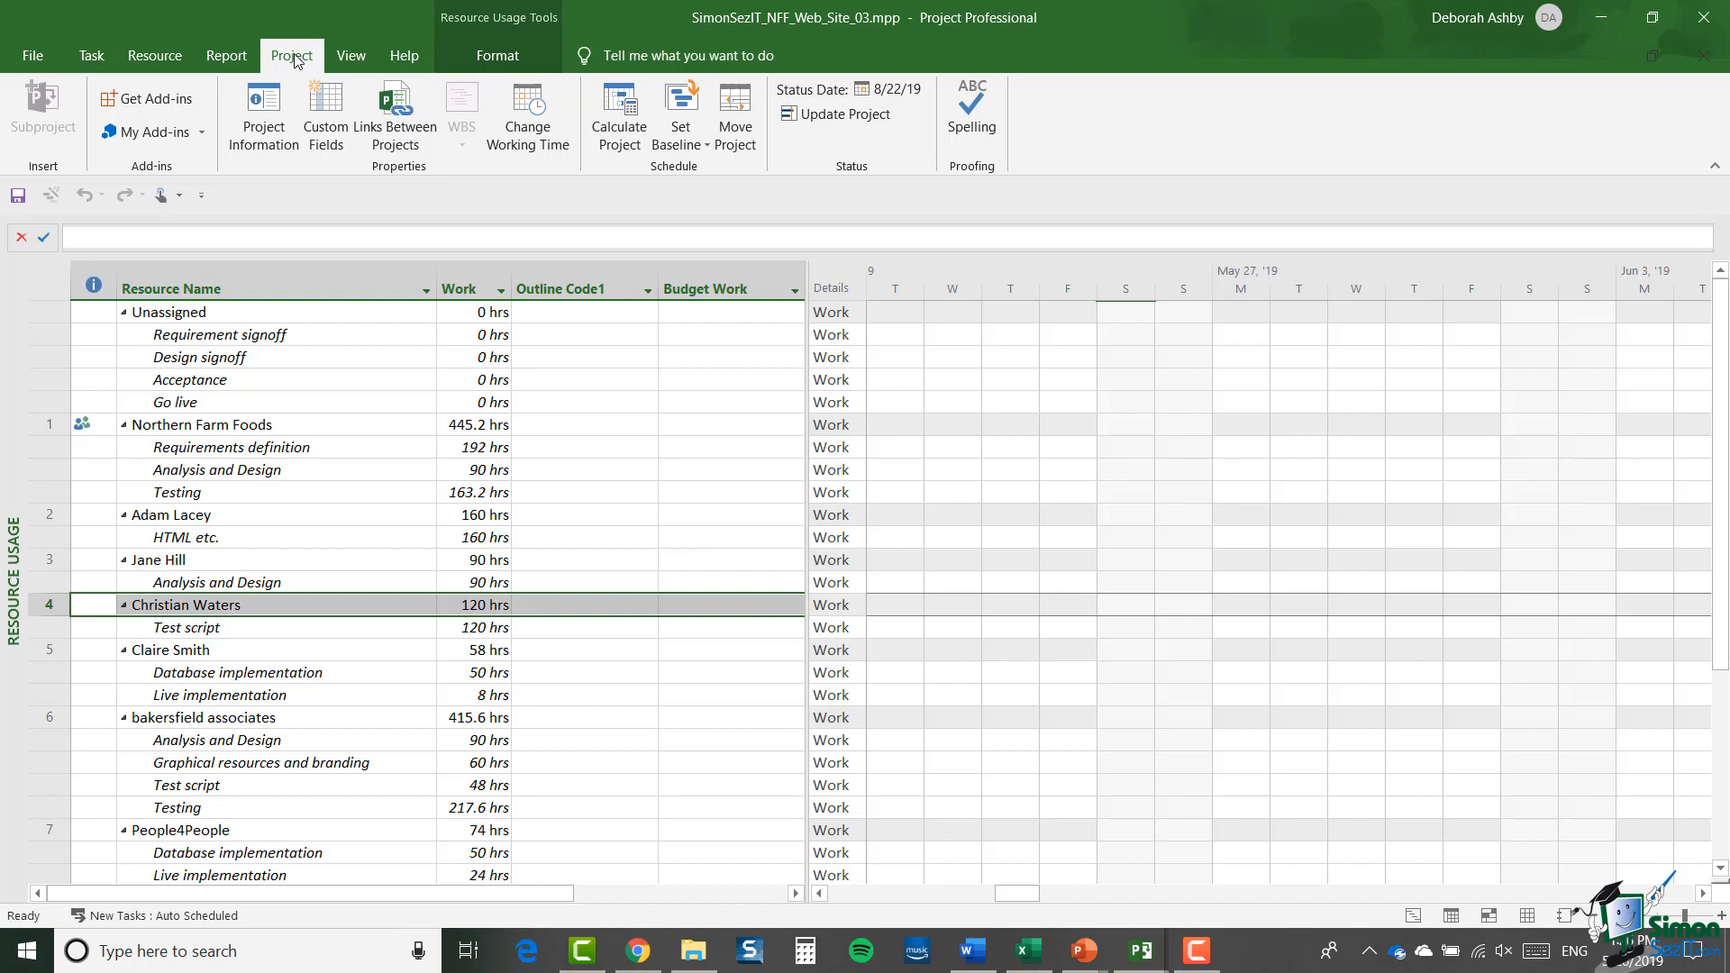
- Rename the resource custom field Outline Code1 as ChargeCode
{"action": "left_click", "coordinate": [339, 120]}
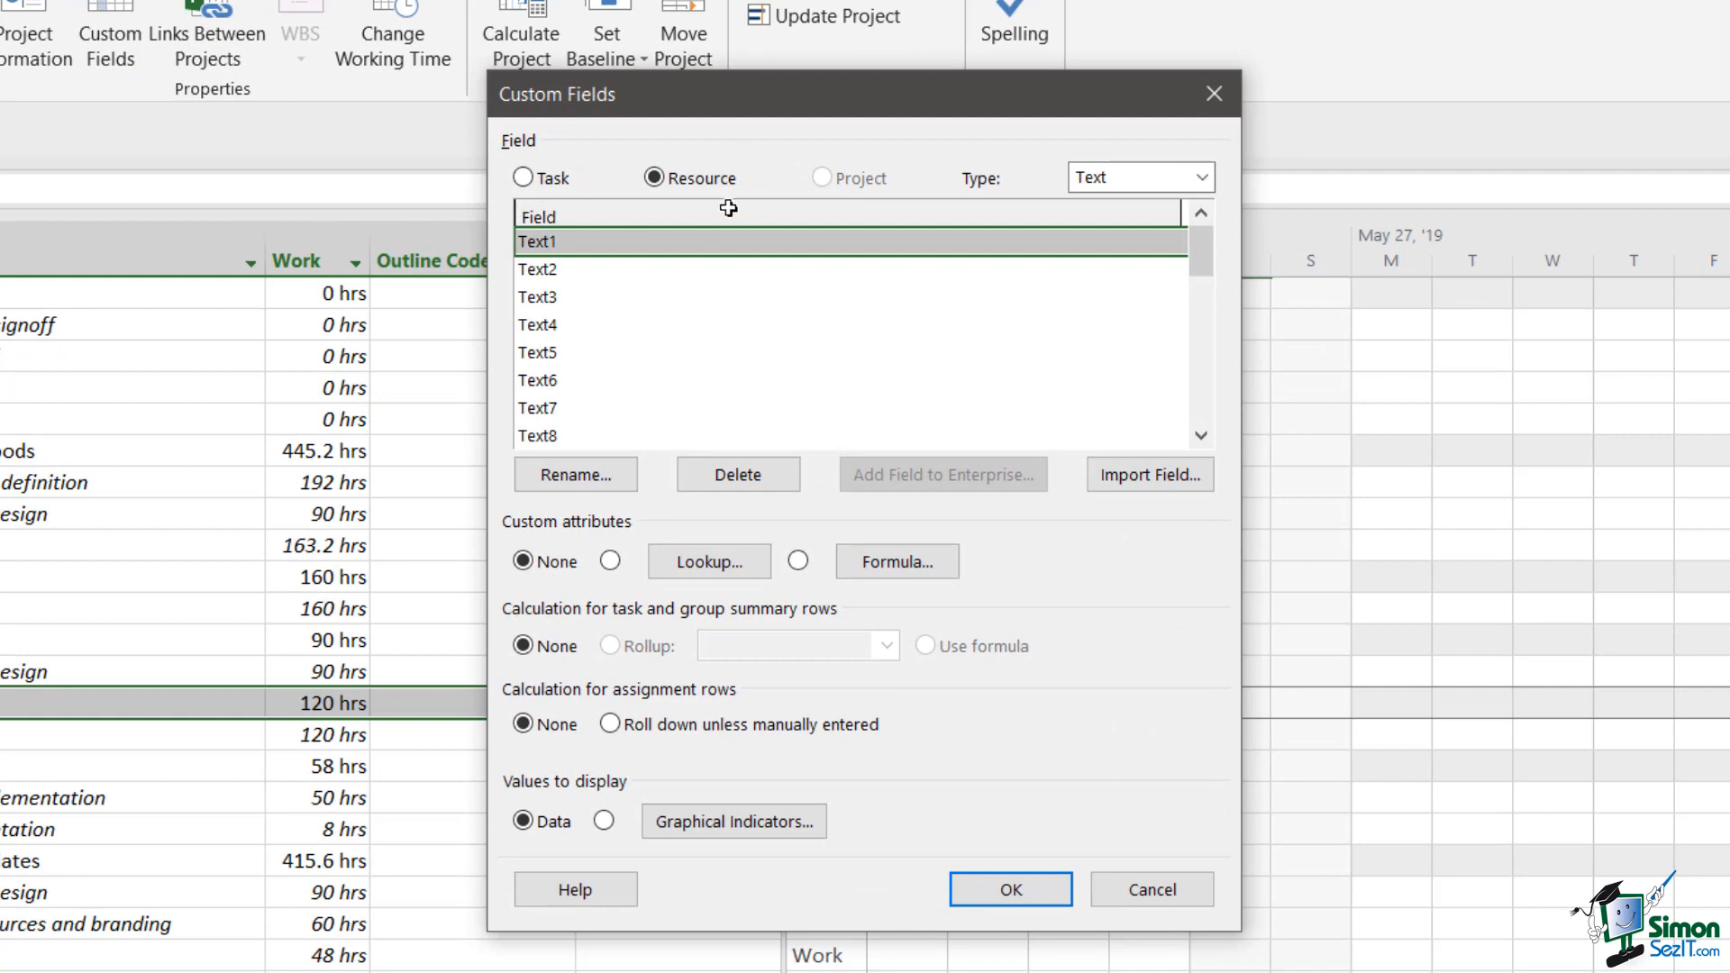
{"action": "left_click", "coordinate": [1202, 177]}
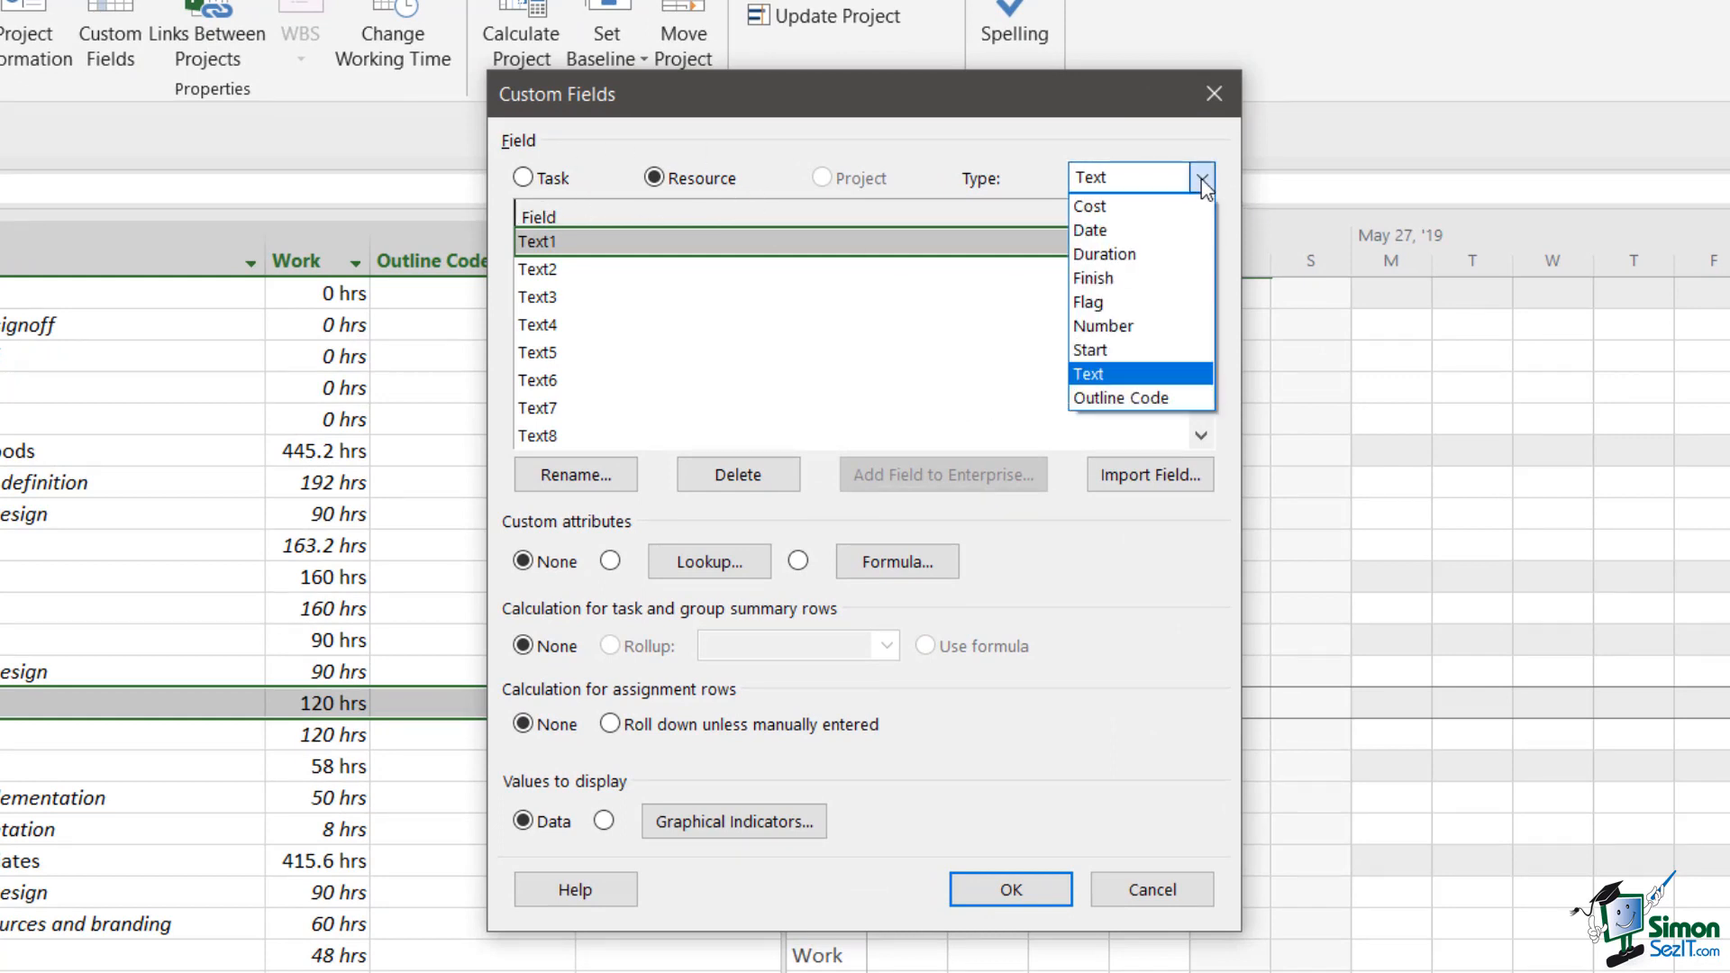
{"action": "left_click", "coordinate": [1137, 396]}
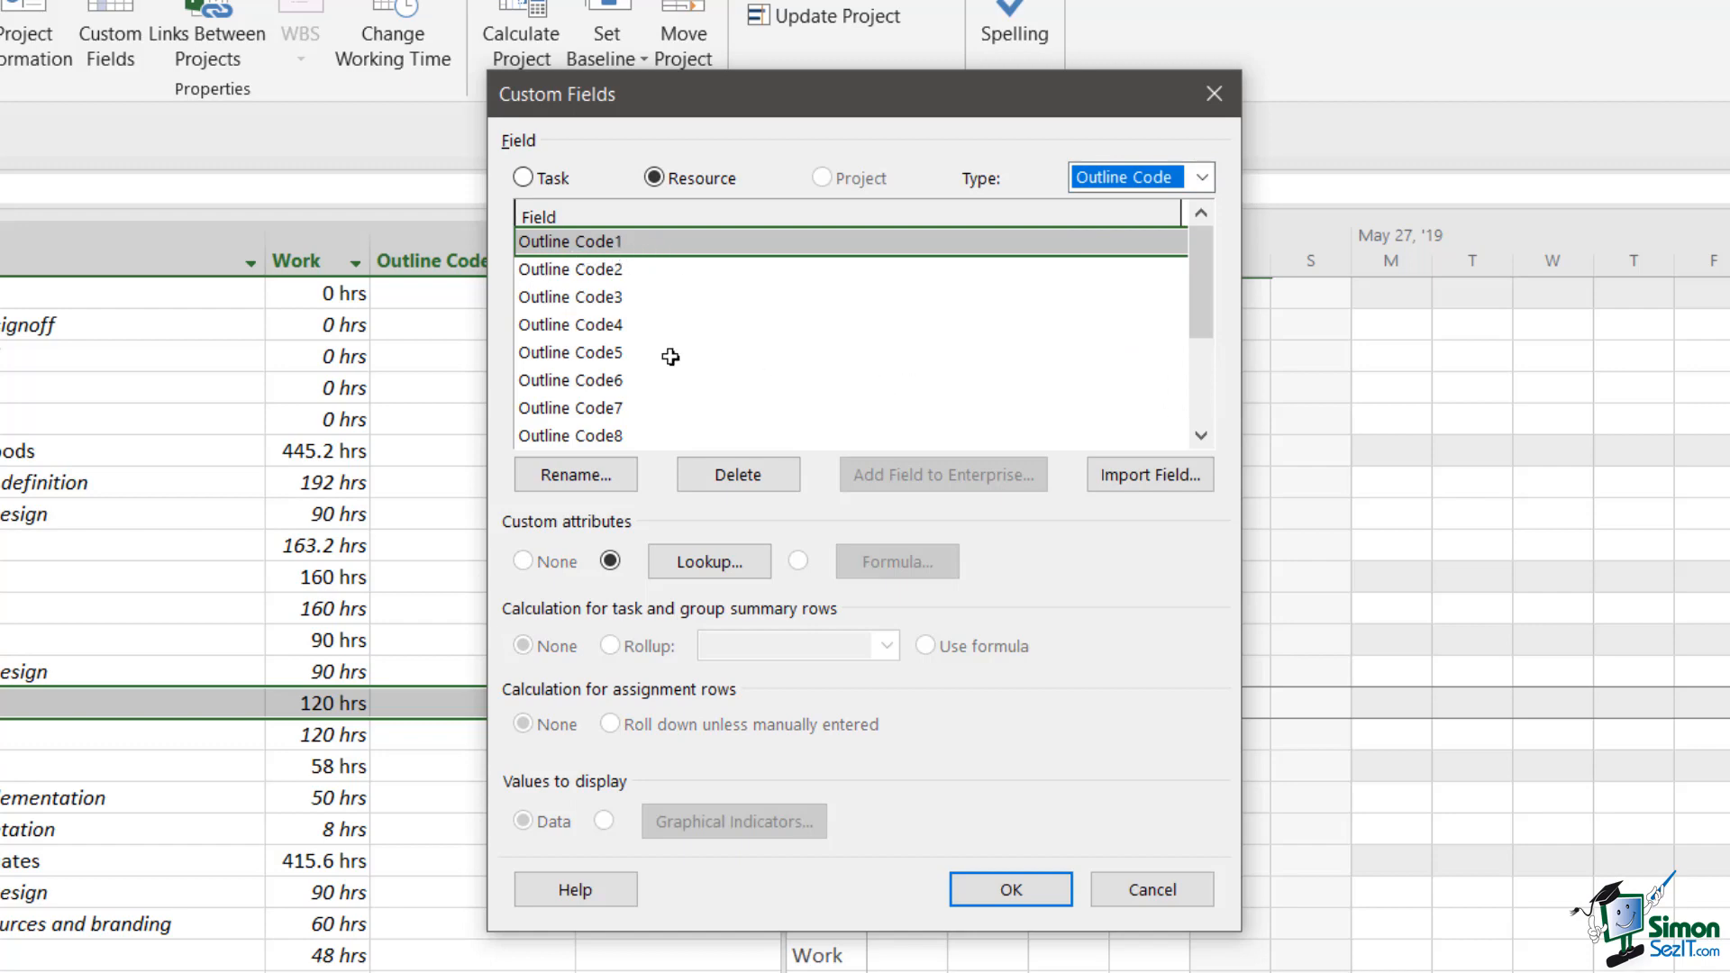
{"action": "left_click", "coordinate": [565, 491]}
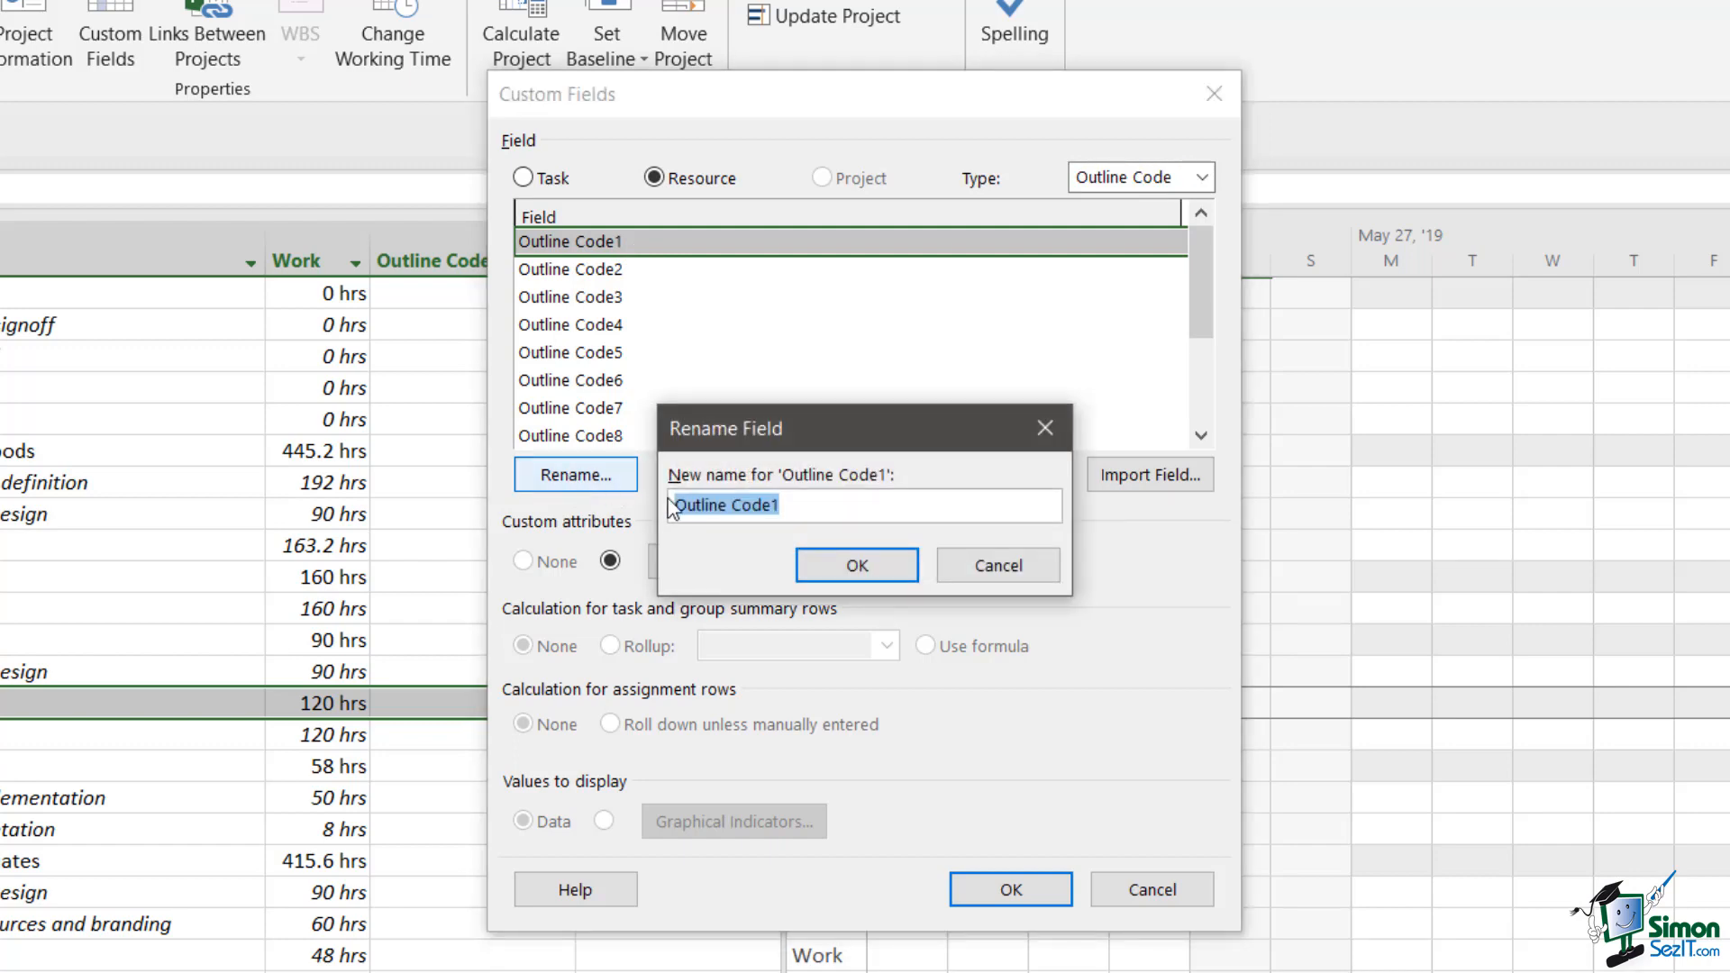
{"action": "type", "text": "Charg"}
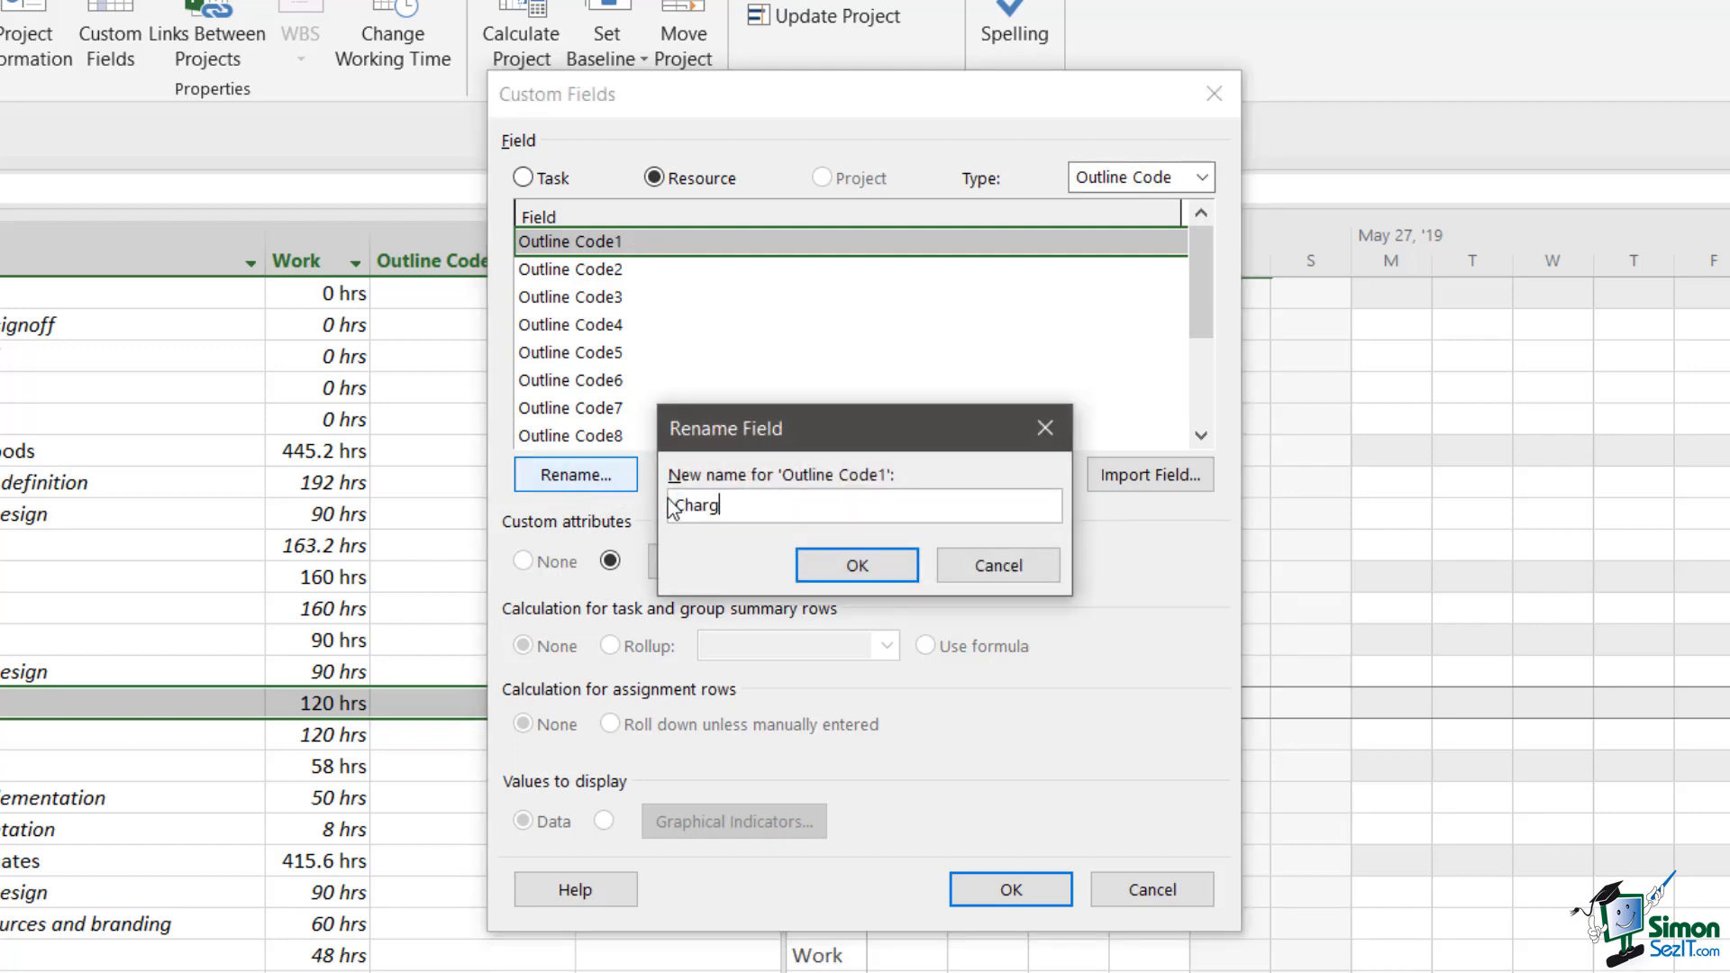
{"action": "type", "text": "eCode"}
{"action": "left_click", "coordinate": [857, 566]}
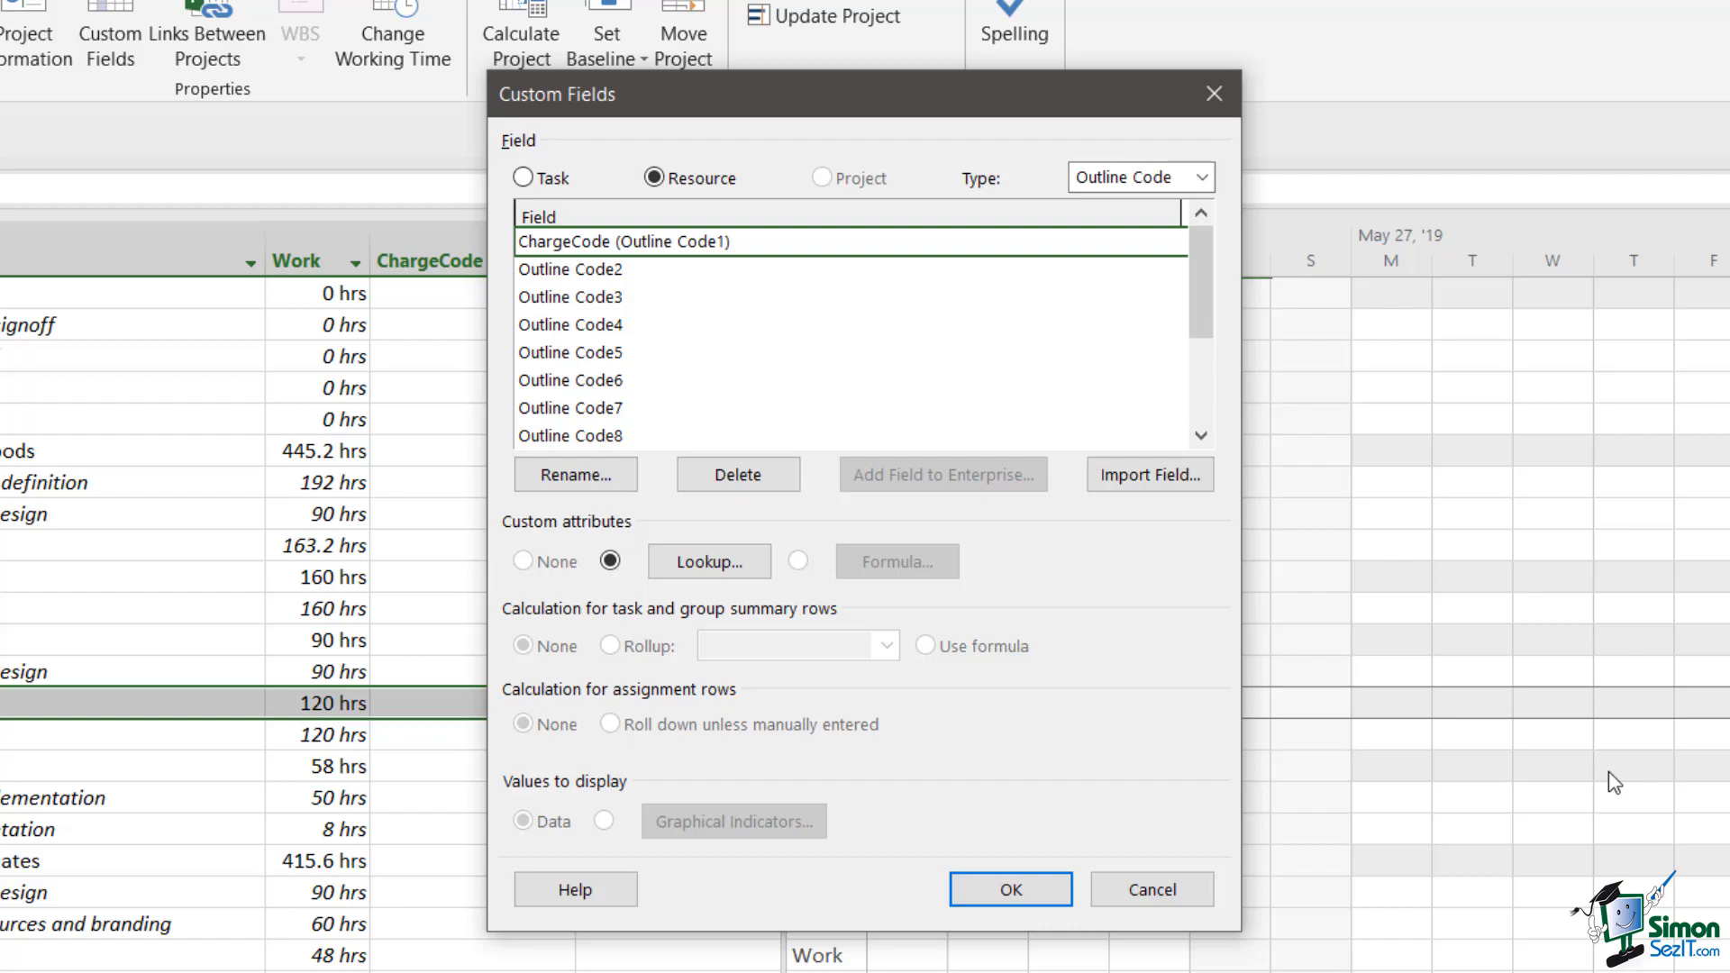
- In the ChargeCode lookup table's code mask, set the level 1 Characters sequence to a length of 3
{"action": "left_click", "coordinate": [708, 563]}
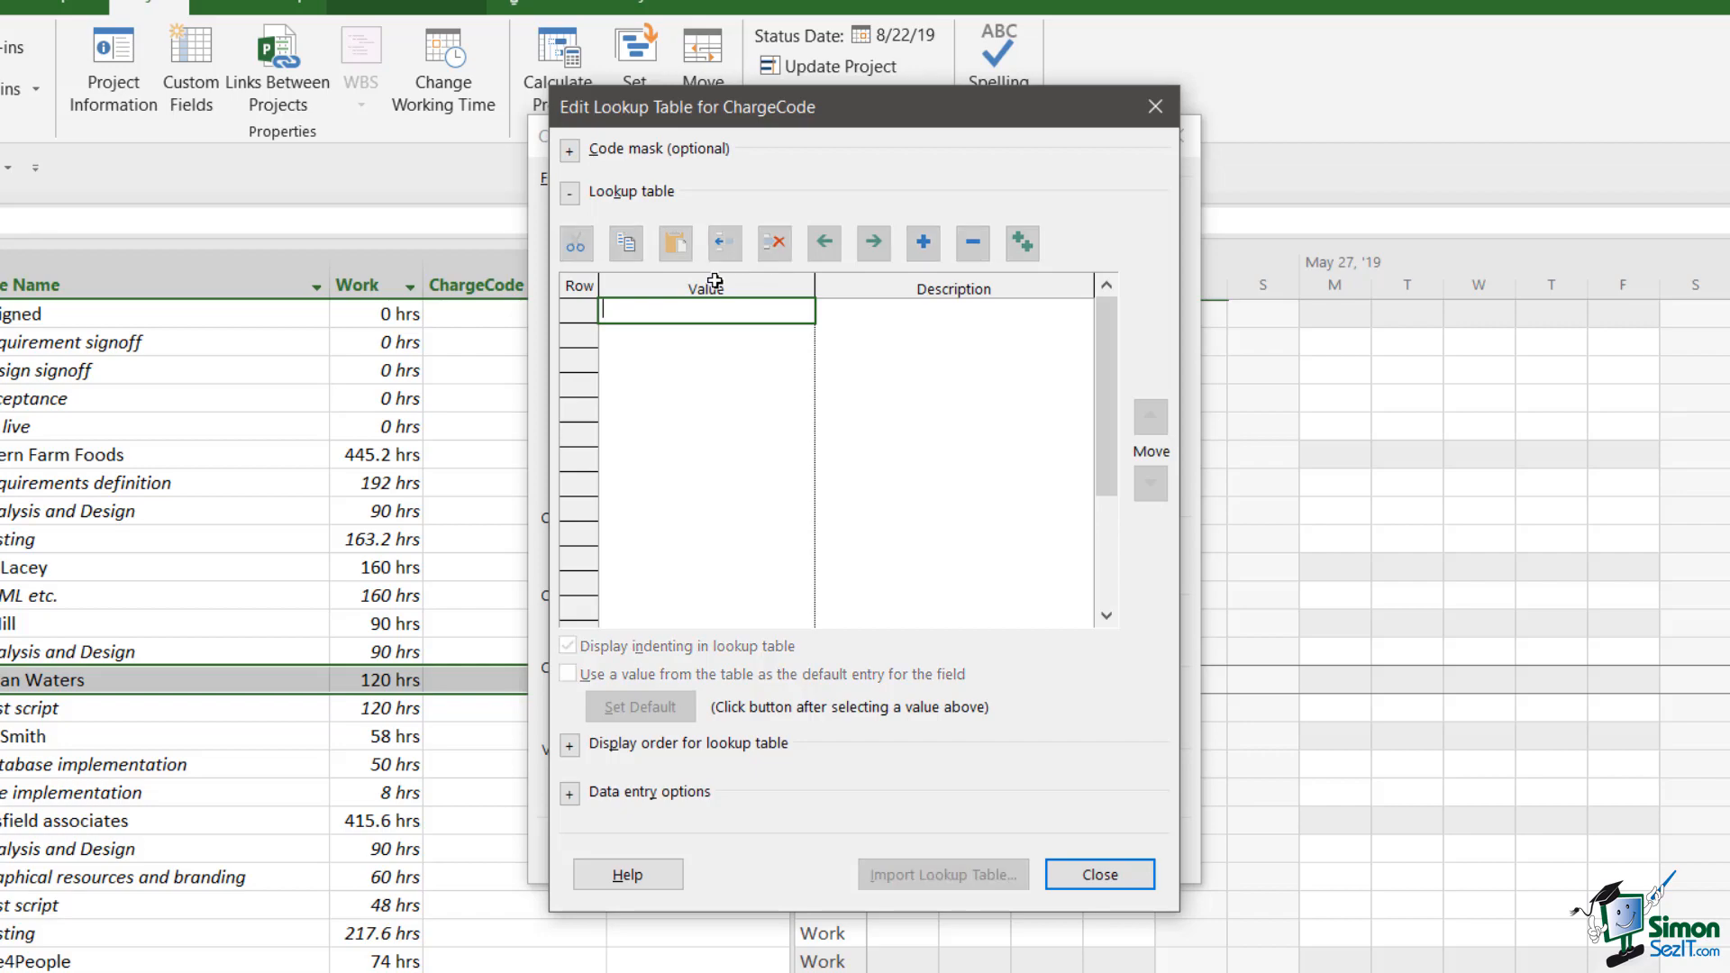
{"action": "left_click", "coordinate": [569, 150]}
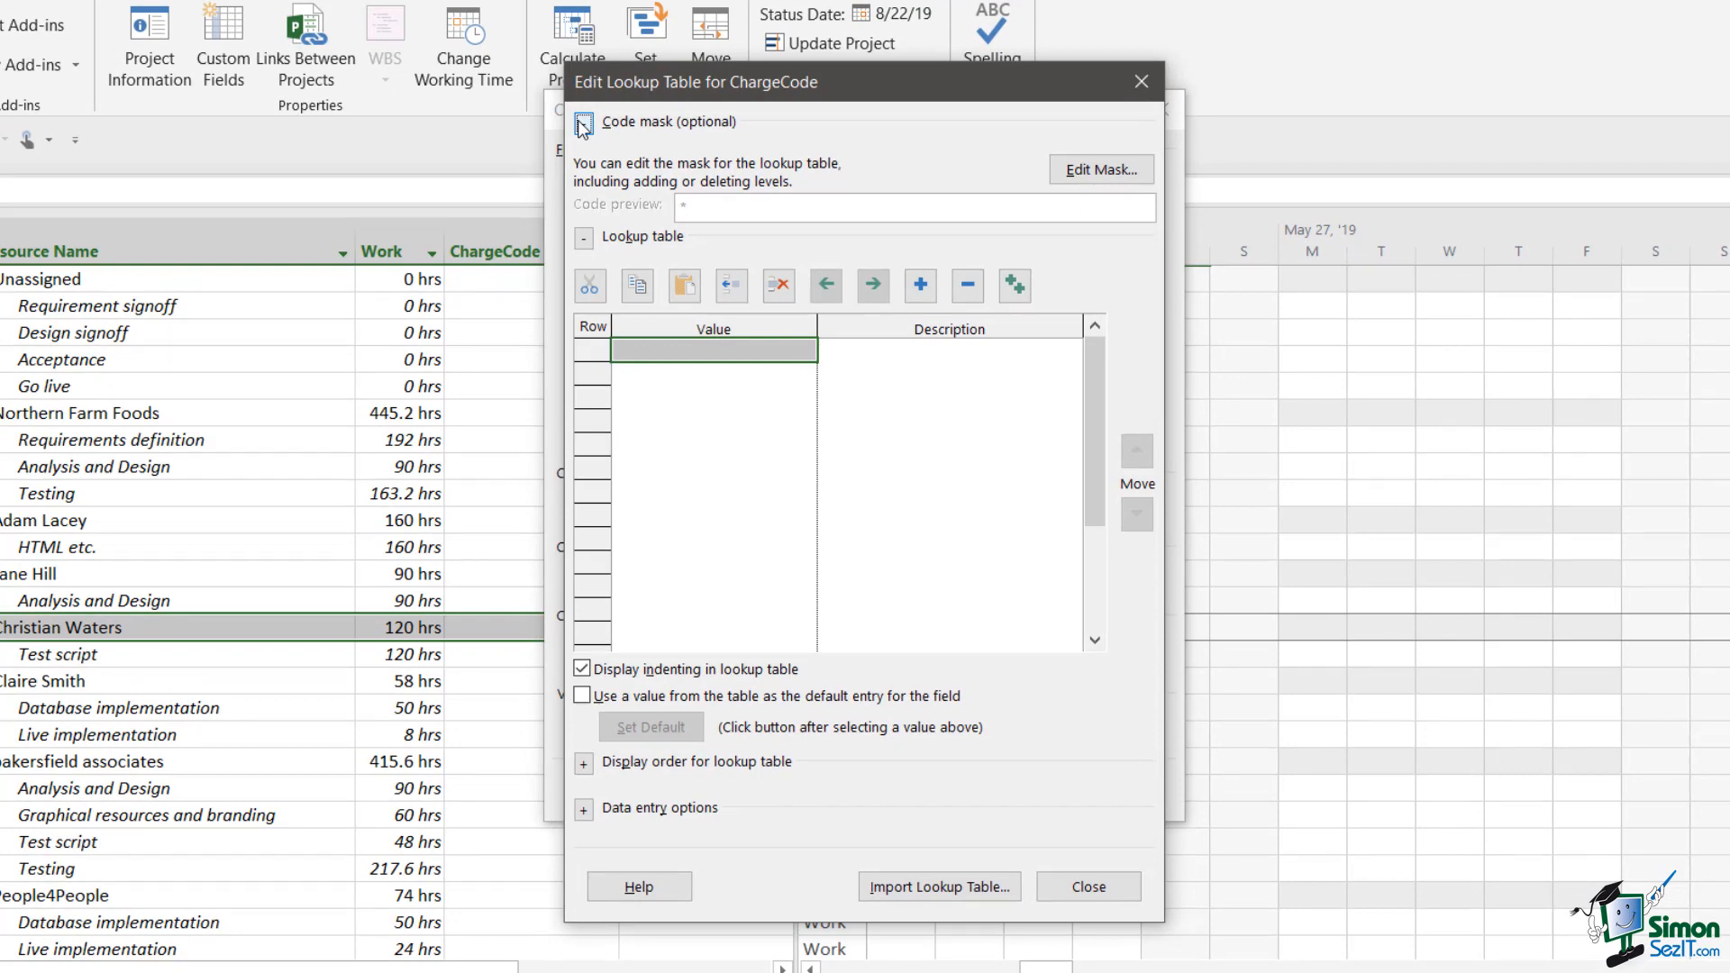
{"action": "left_click", "coordinate": [1106, 175]}
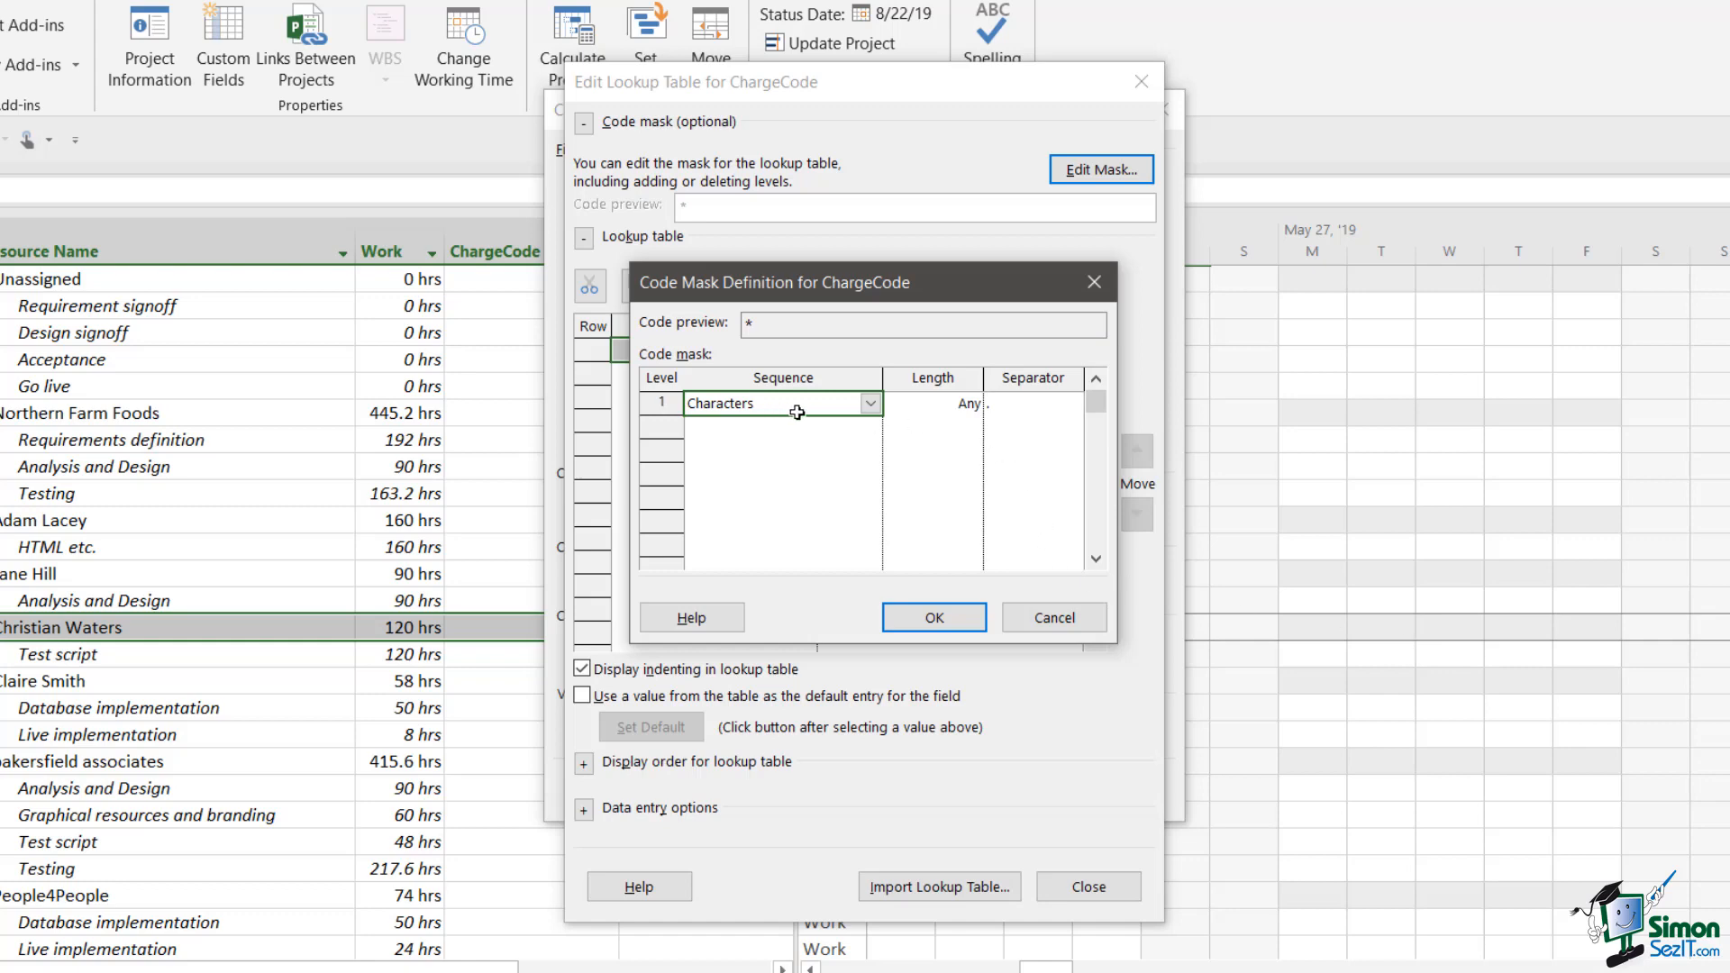
{"action": "left_click", "coordinate": [931, 411]}
{"action": "left_click", "coordinate": [972, 404]}
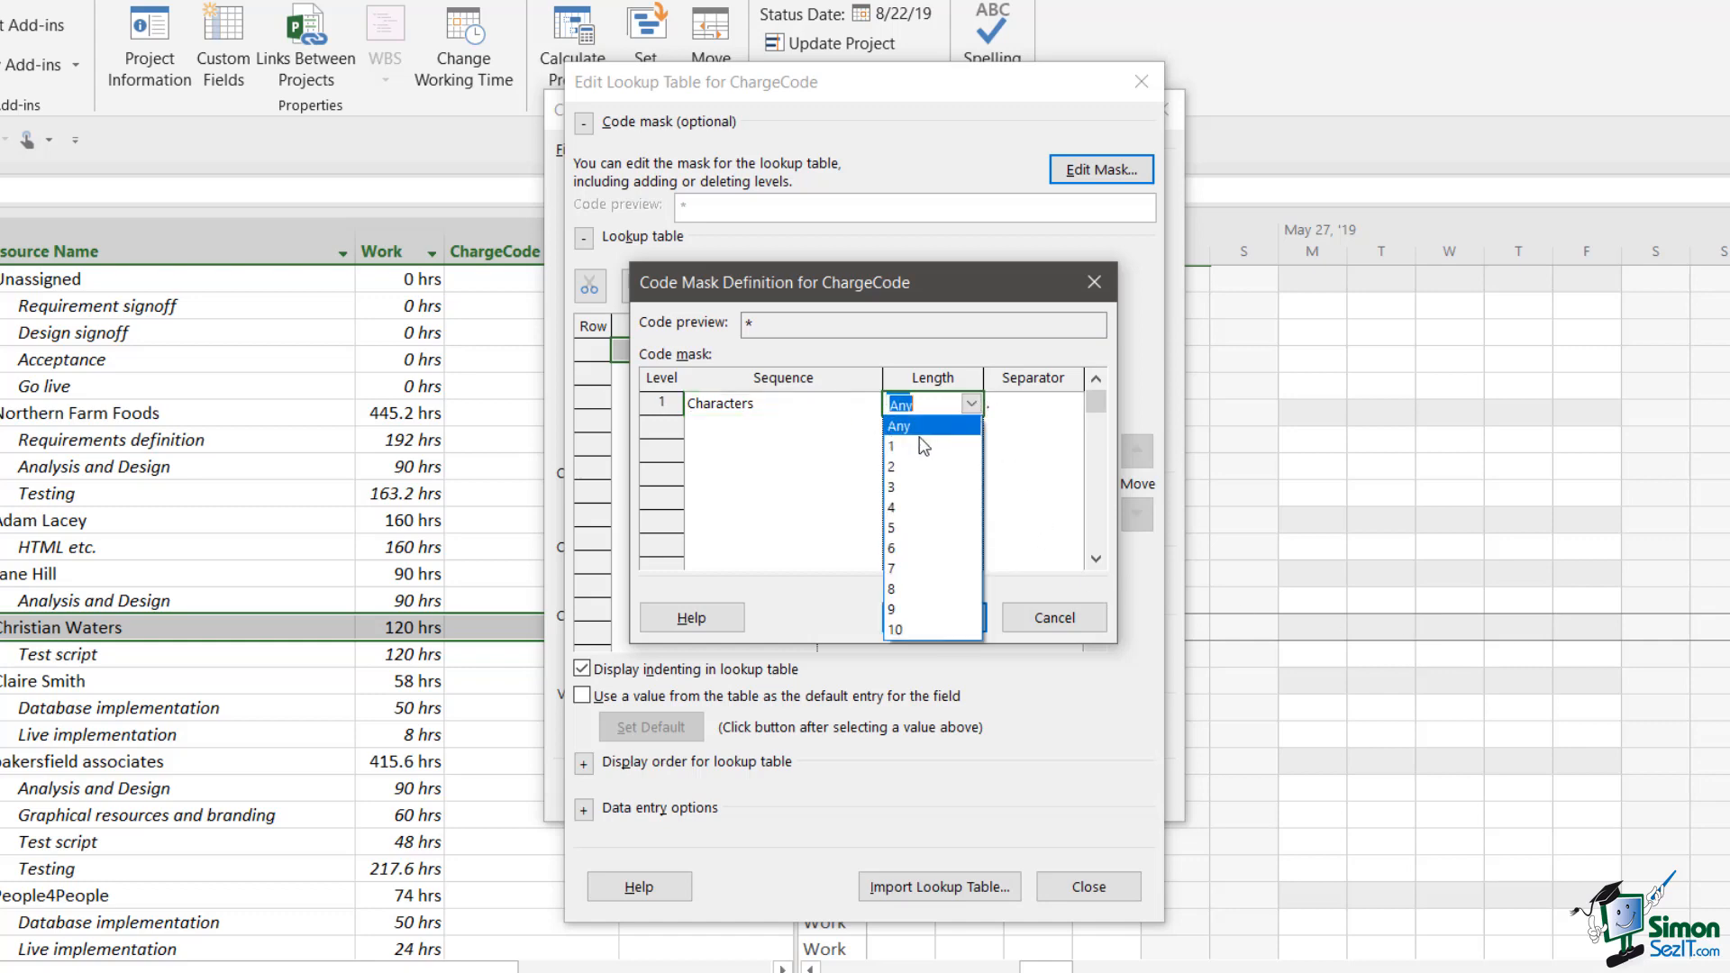
{"action": "left_click", "coordinate": [910, 487]}
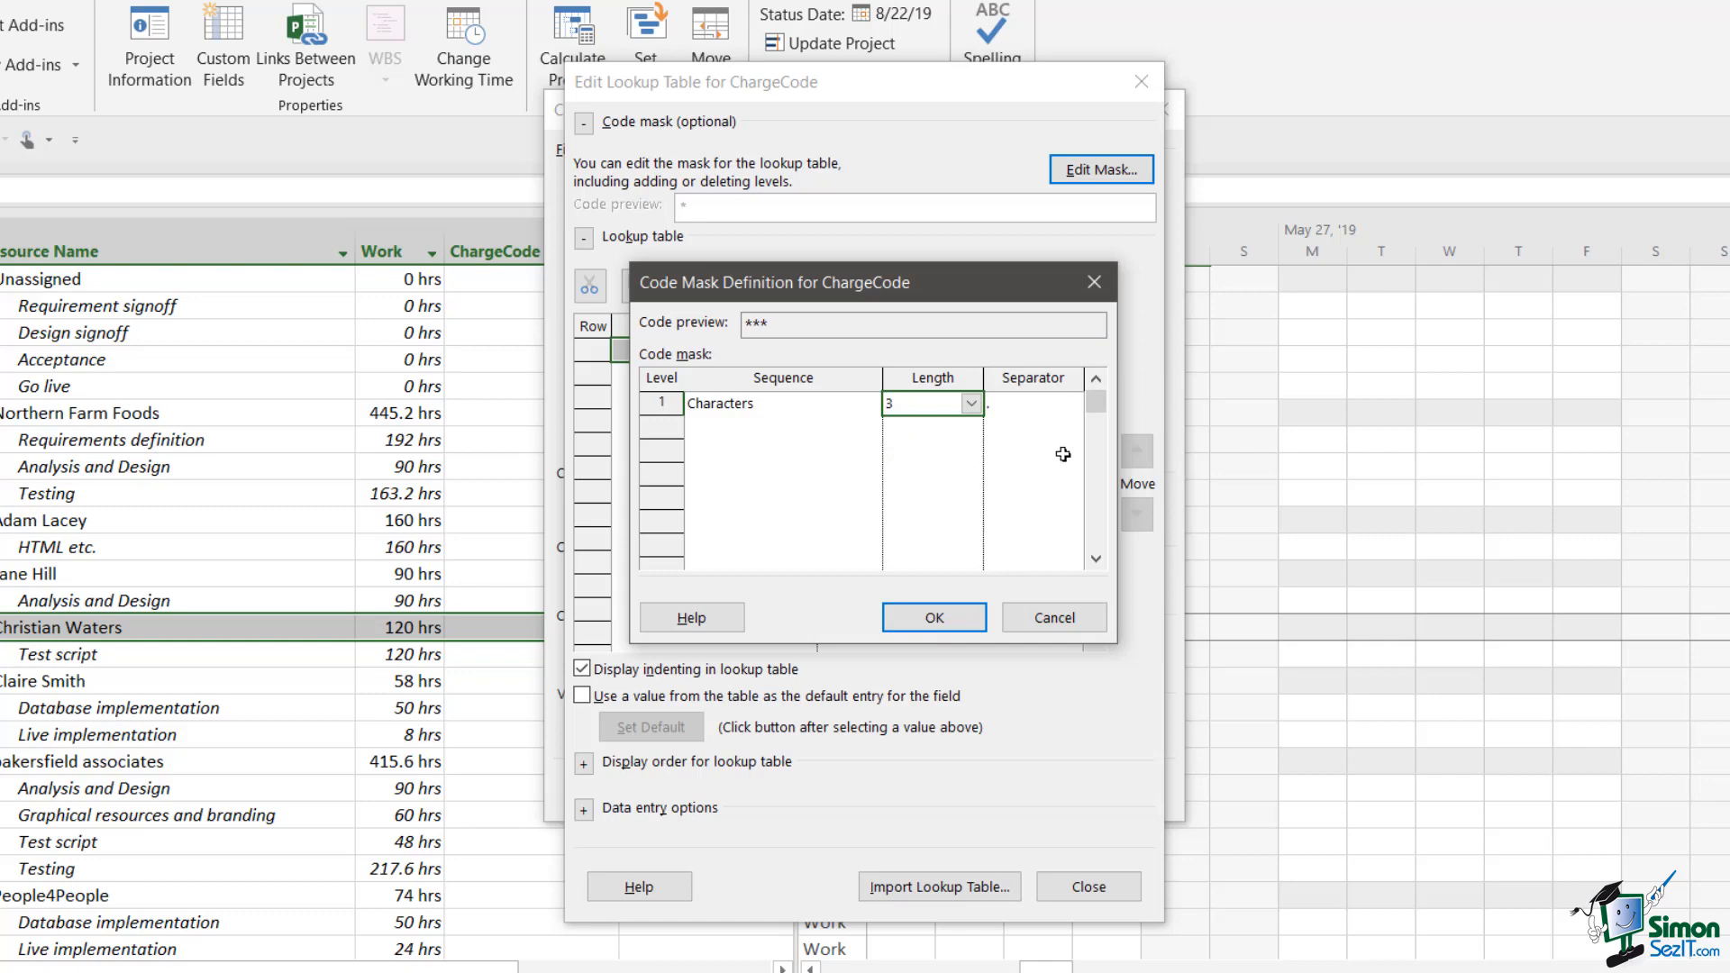
- Add a second code mask level using Characters with a length of 3, and confirm the mask
{"action": "left_click", "coordinate": [798, 429]}
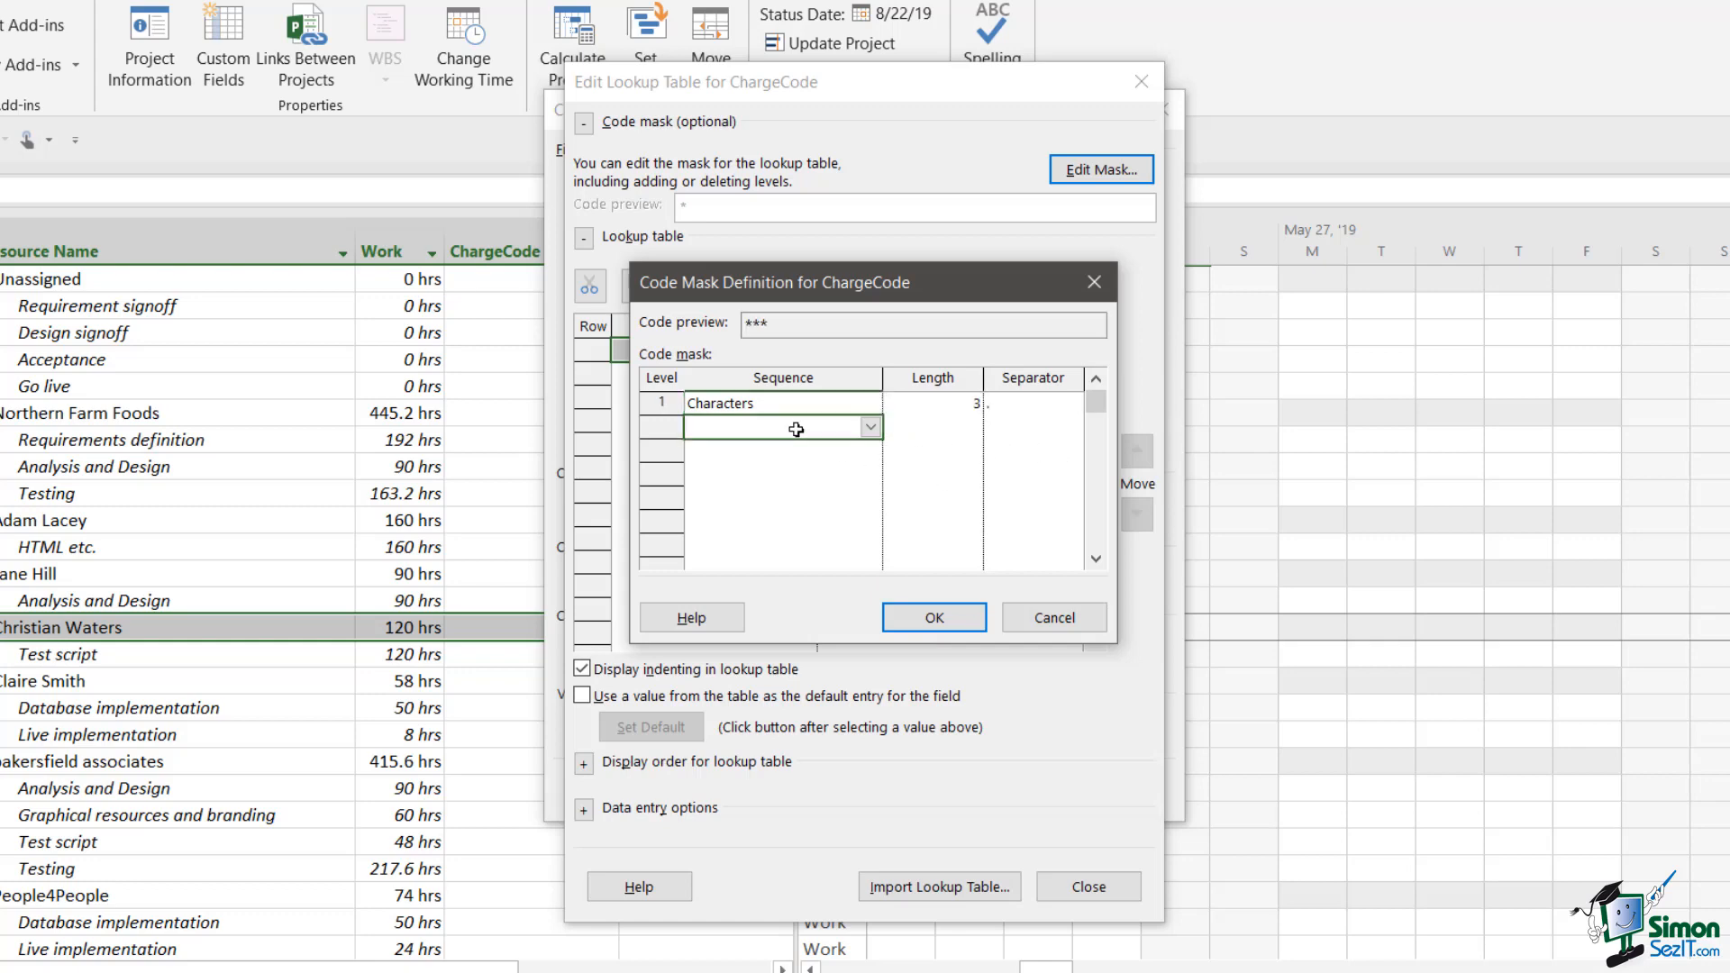
{"action": "left_click", "coordinate": [871, 429]}
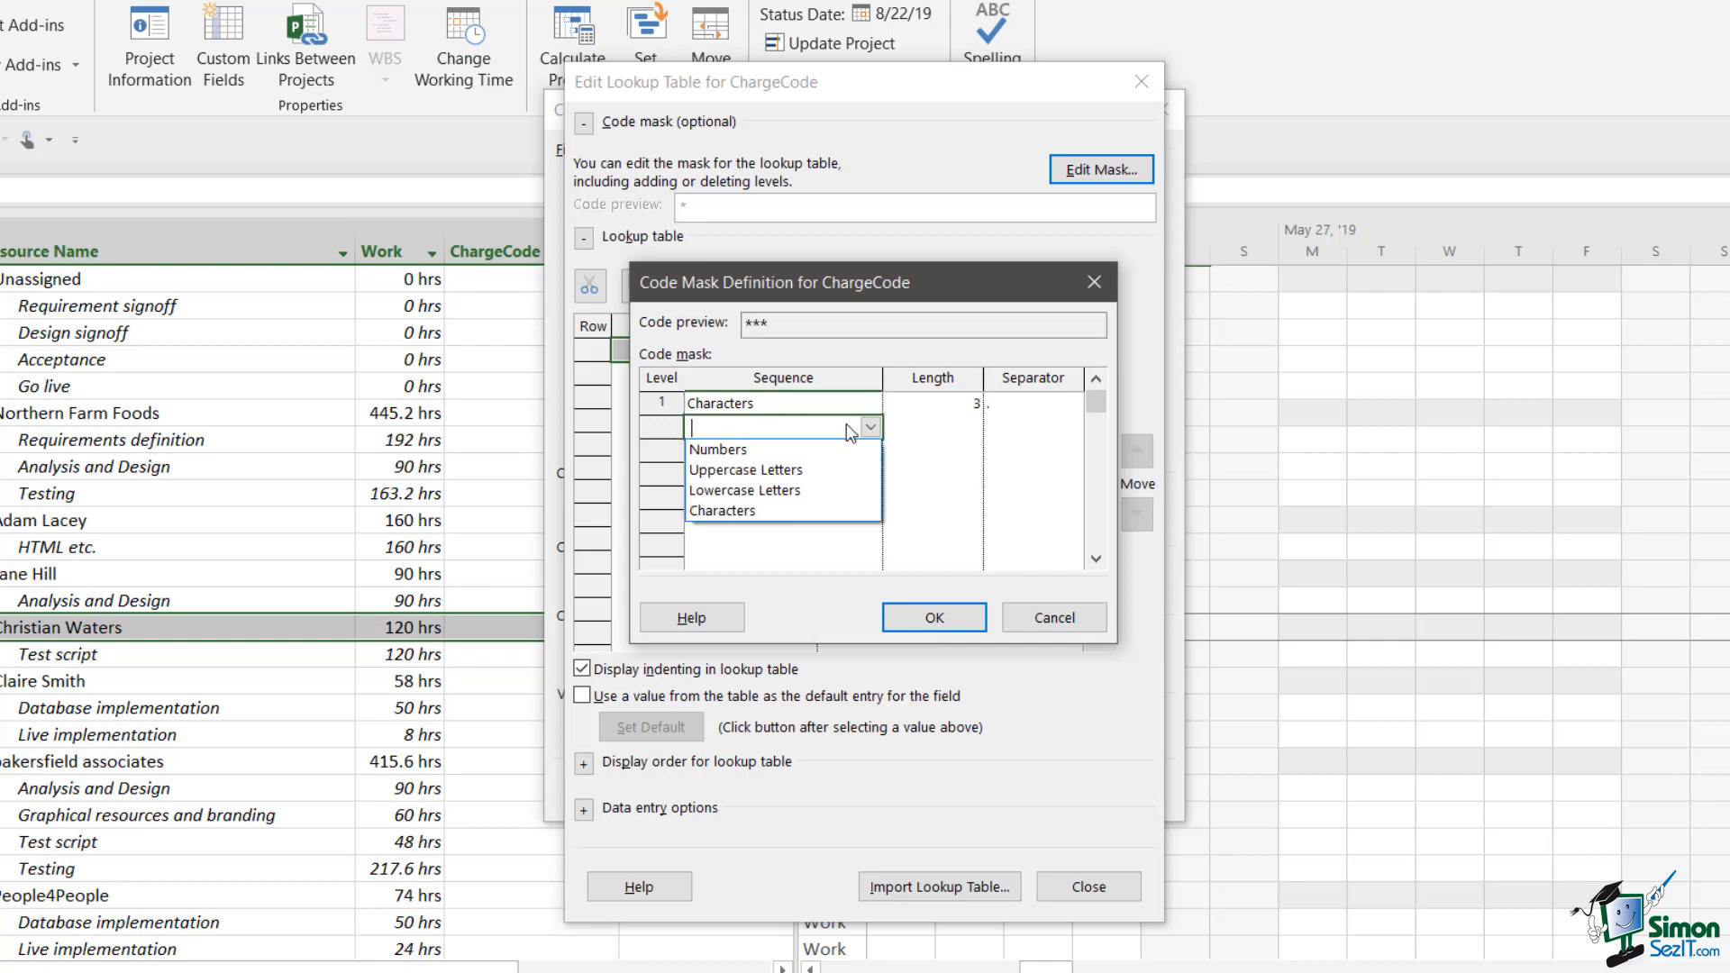
{"action": "left_click", "coordinate": [755, 510]}
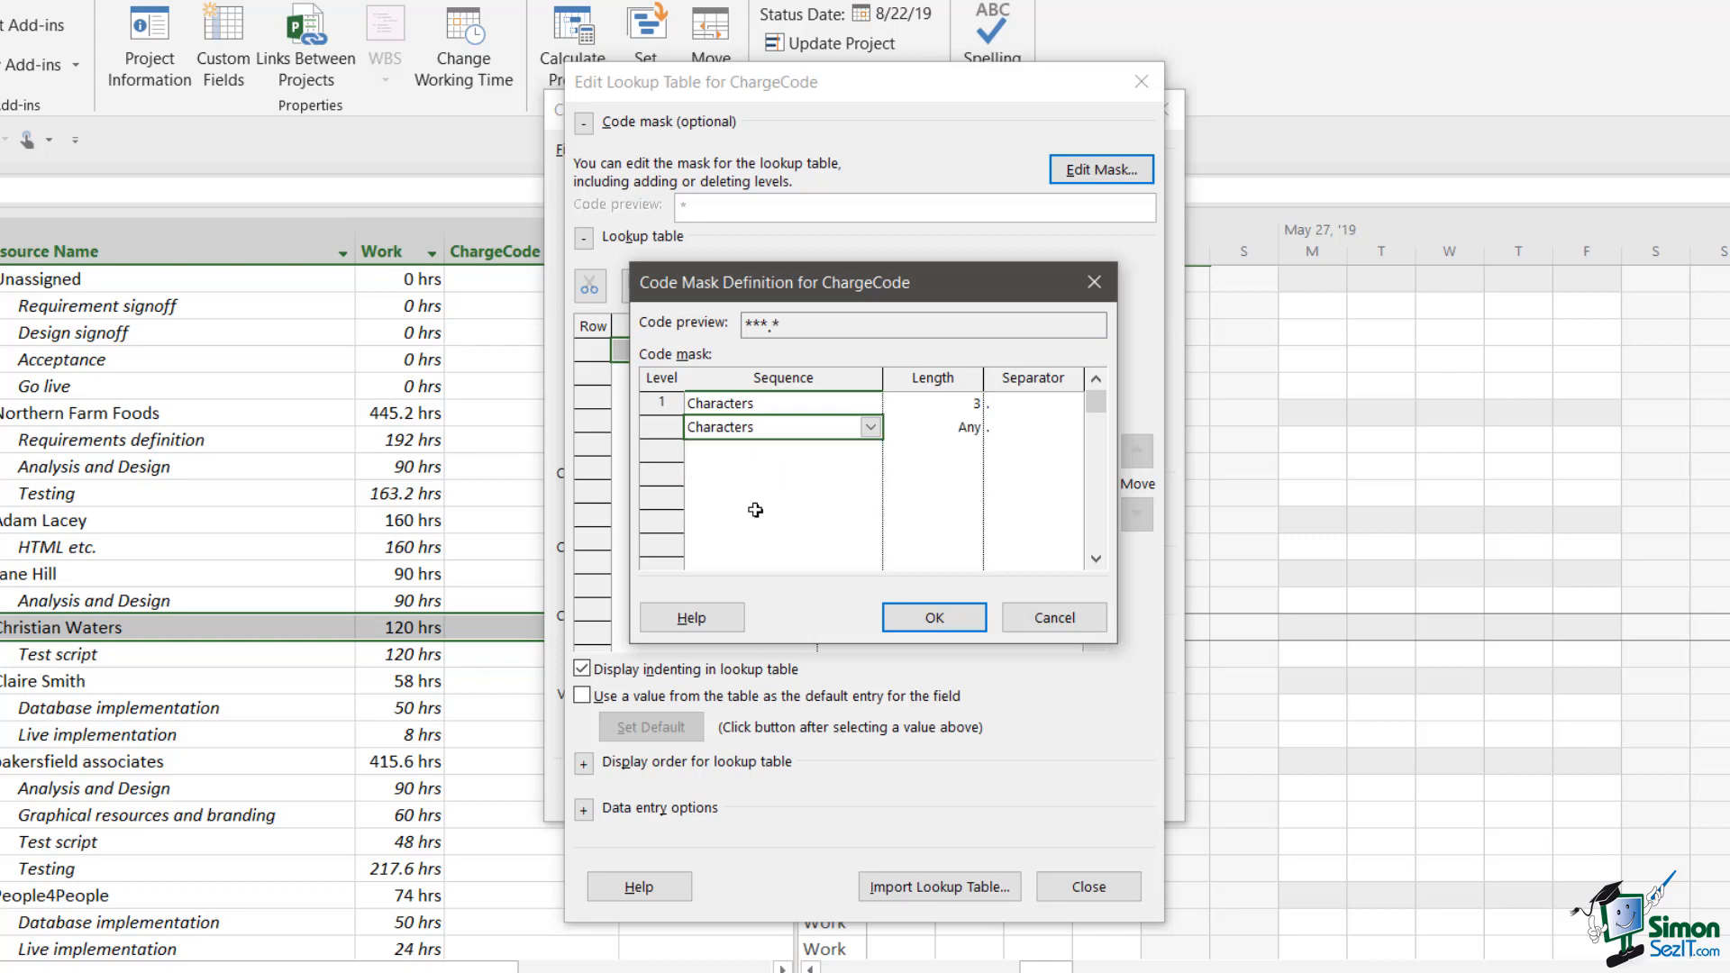
{"action": "left_click", "coordinate": [966, 429]}
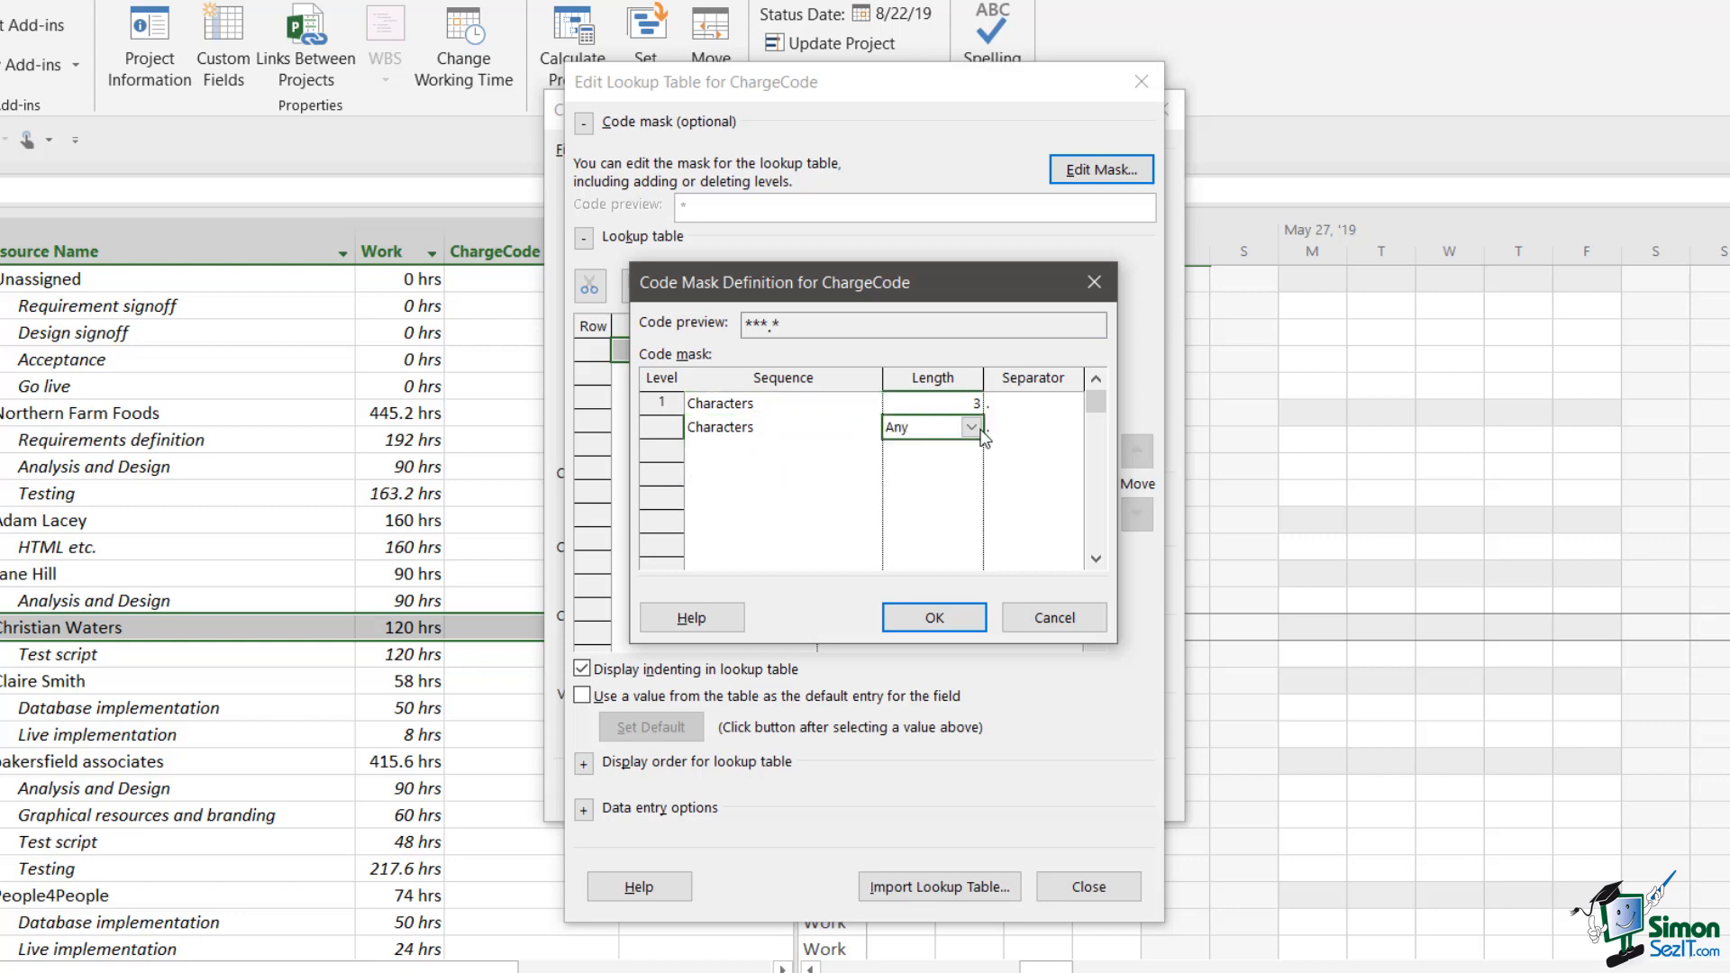
{"action": "left_click", "coordinate": [982, 433]}
{"action": "left_click", "coordinate": [986, 497]}
{"action": "left_click", "coordinate": [944, 620]}
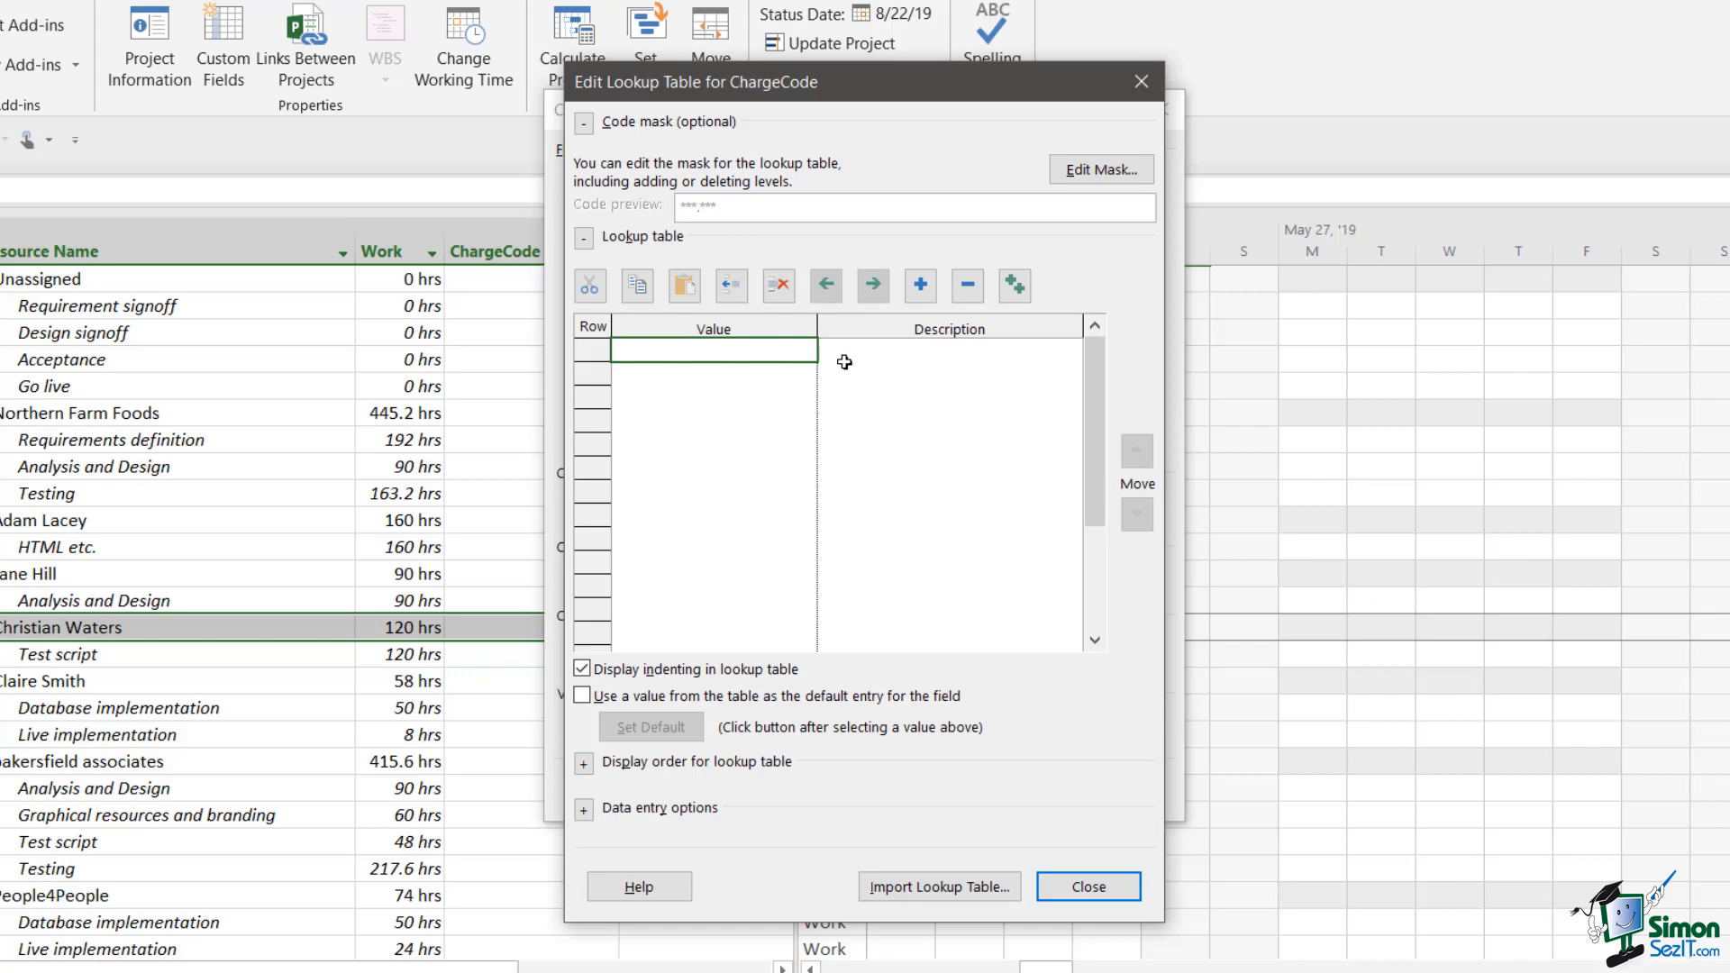
- Enter the lookup table value Int with the description Internal Resource in the first row
{"action": "left_click", "coordinate": [743, 357]}
{"action": "type", "text": "Int"}
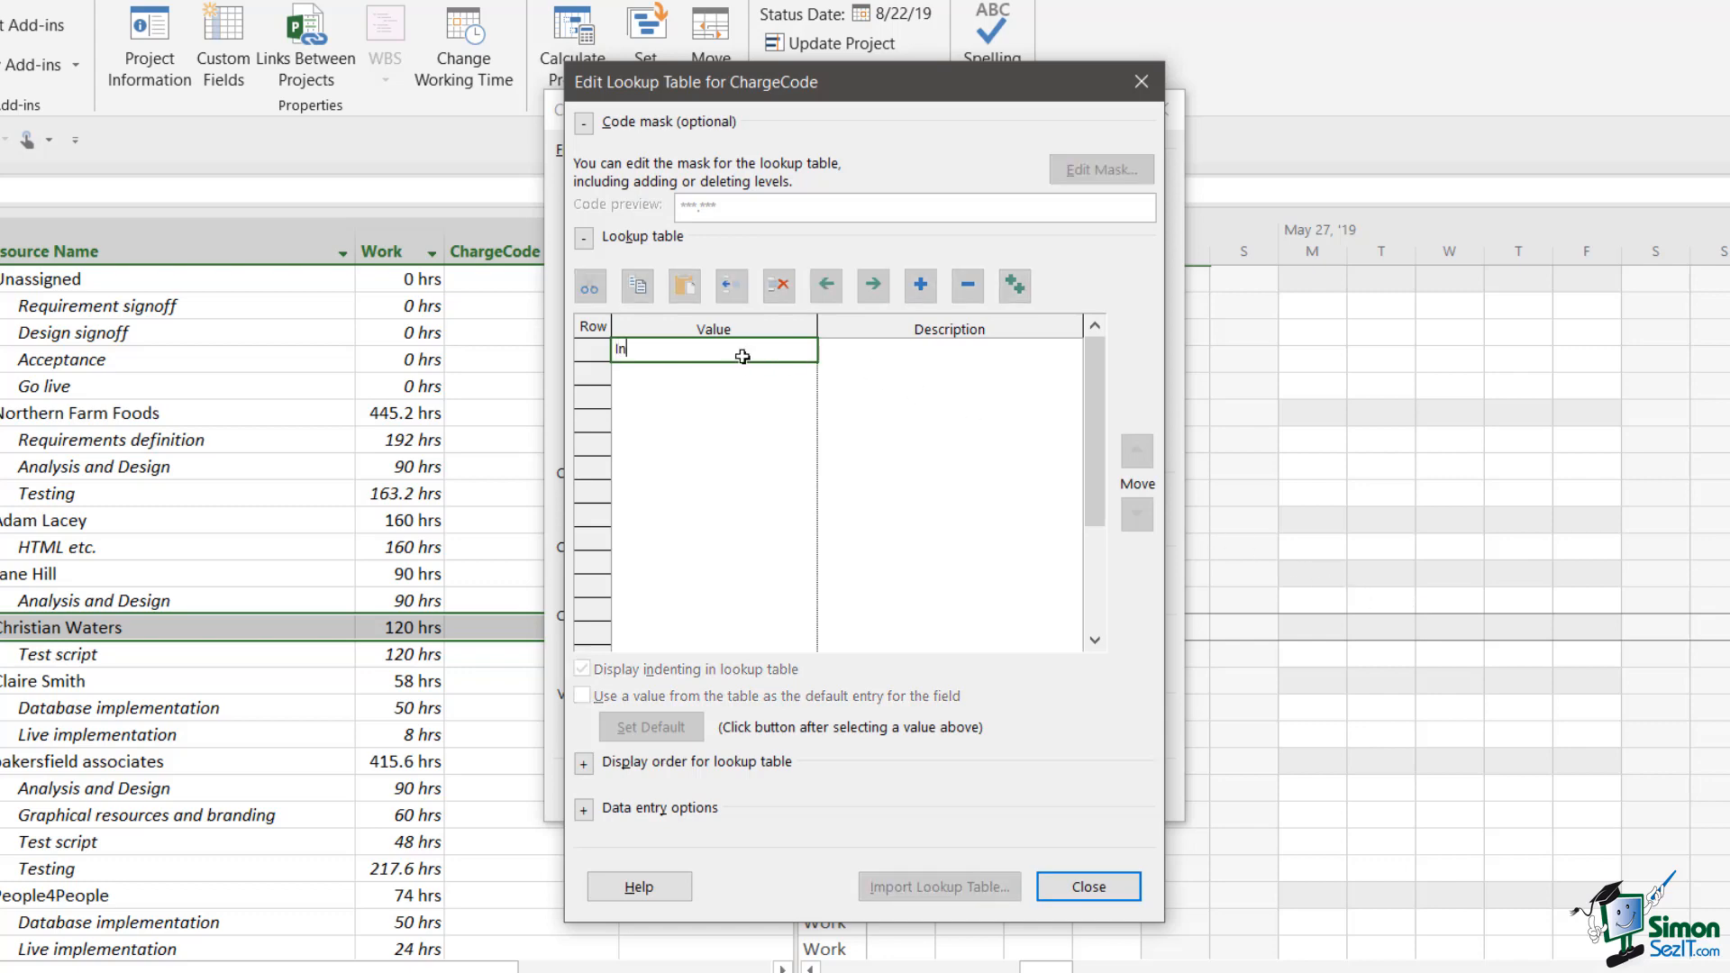
{"action": "left_click", "coordinate": [966, 357]}
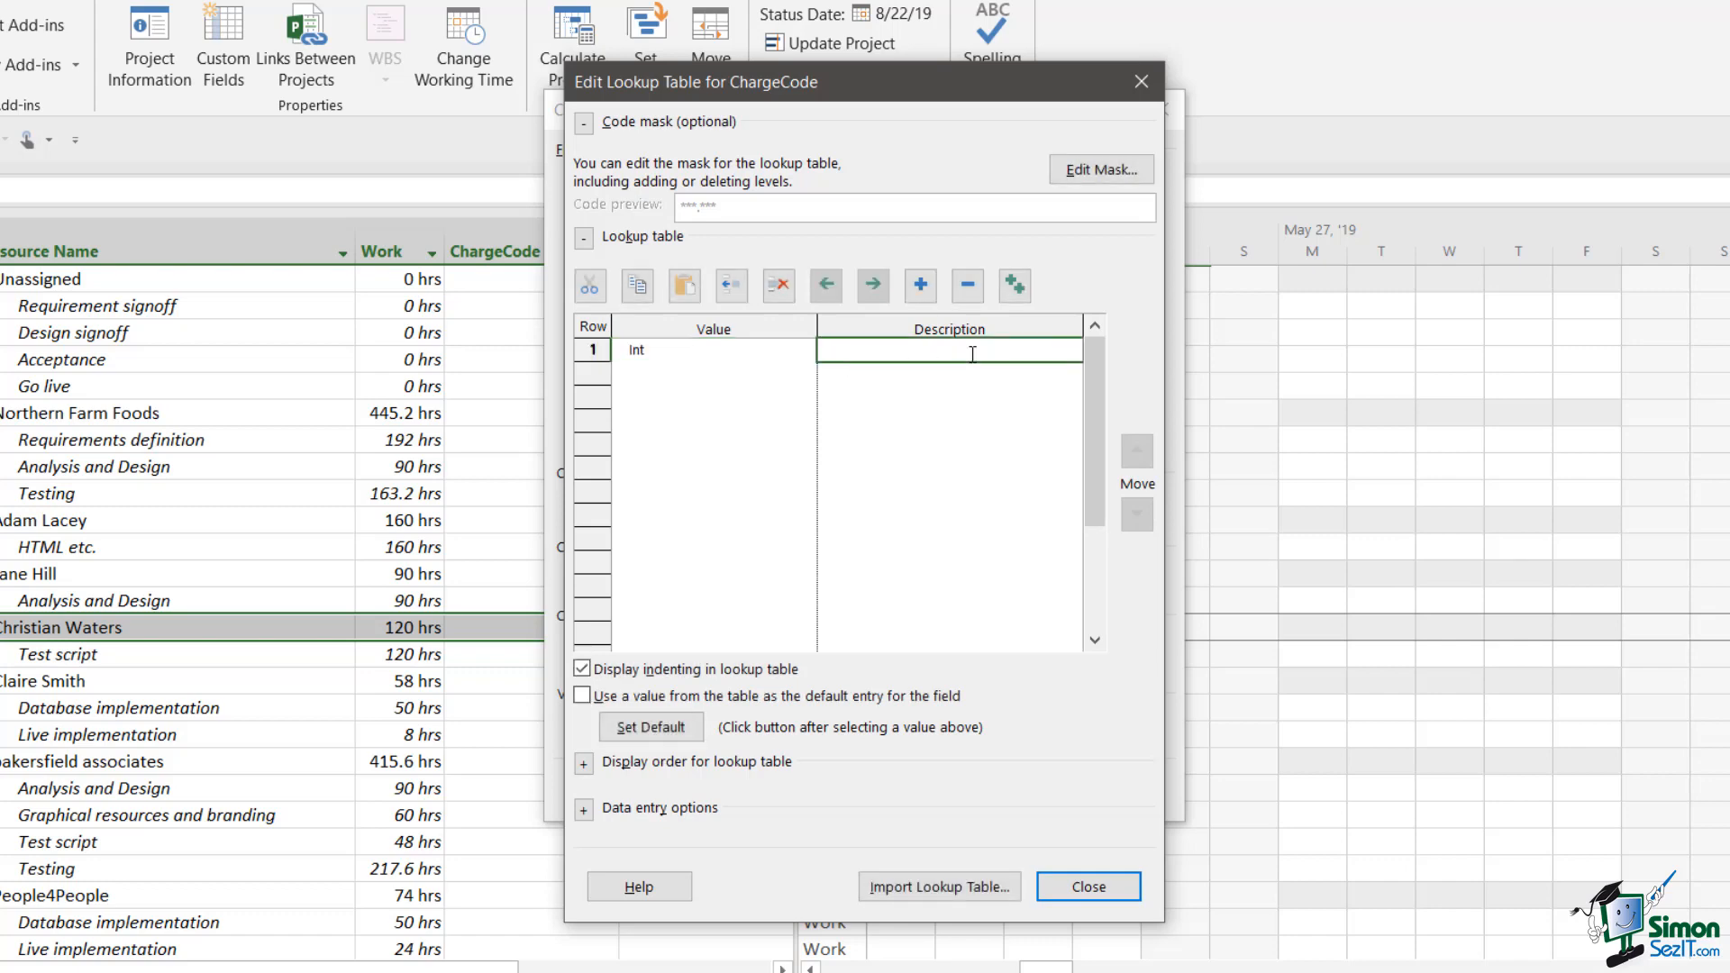
{"action": "type", "text": "Interal"}
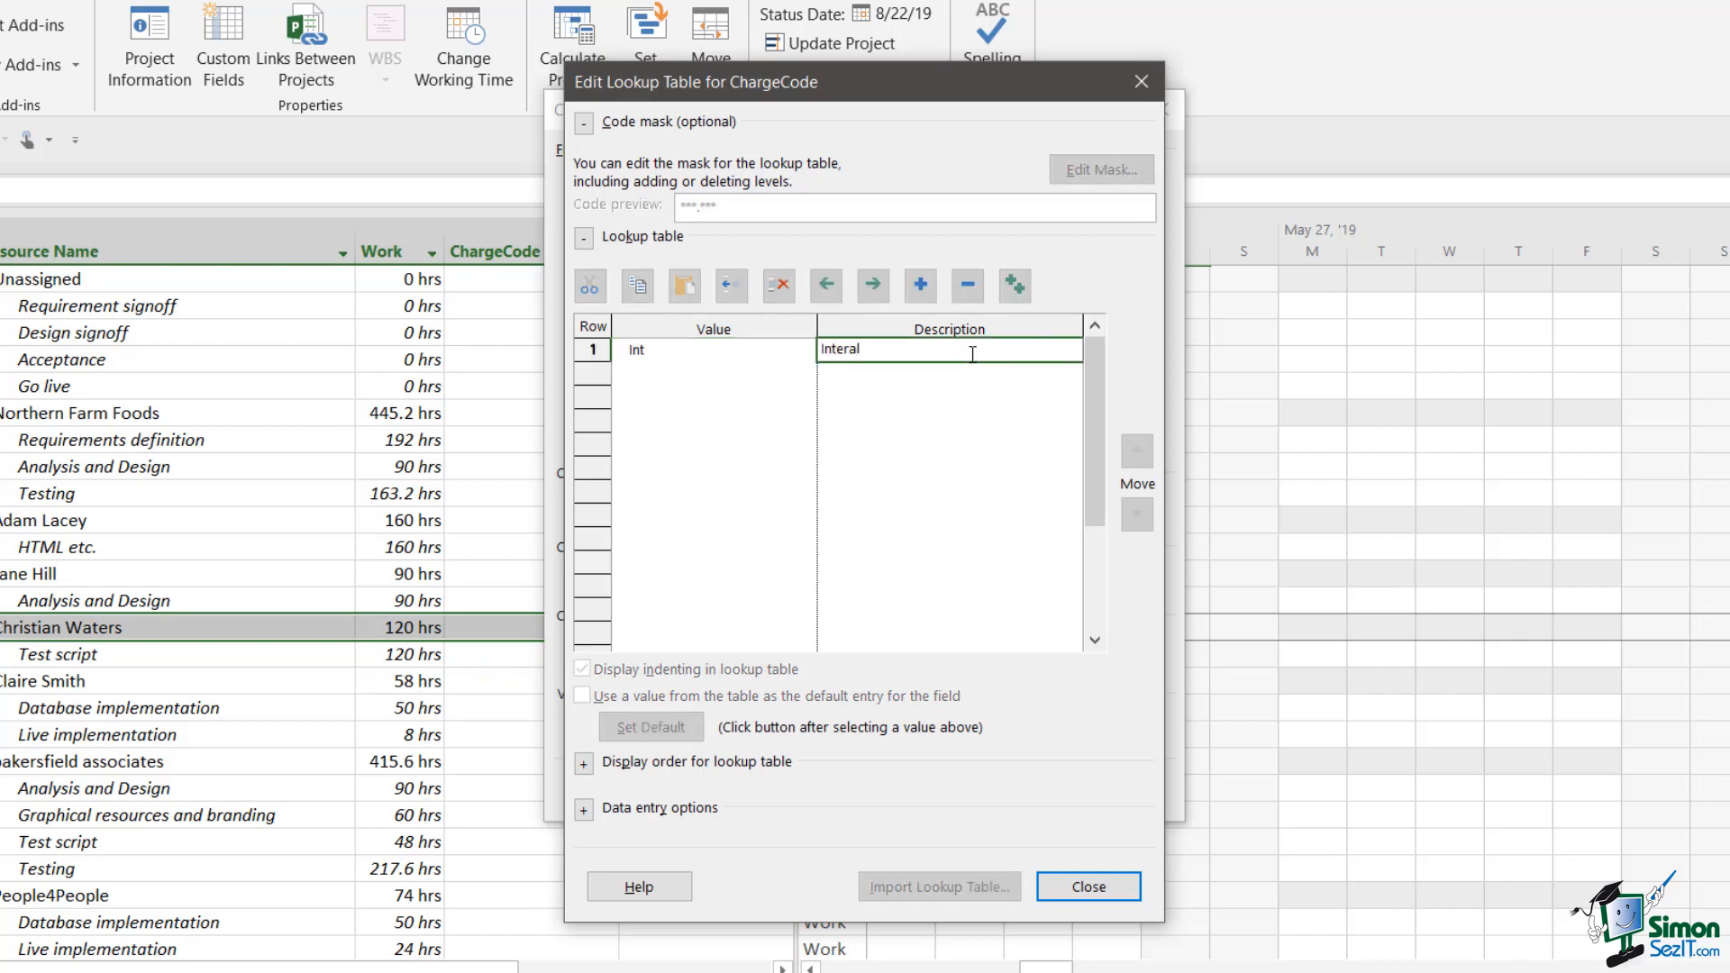
{"action": "key", "text": "BackSpace"}
{"action": "key", "text": "BackSpace"}
{"action": "type", "text": "nal Resource"}
- Add the value Chg with the description Chargeable in the second row of the lookup table
{"action": "left_click", "coordinate": [676, 377]}
{"action": "type", "text": "C"}
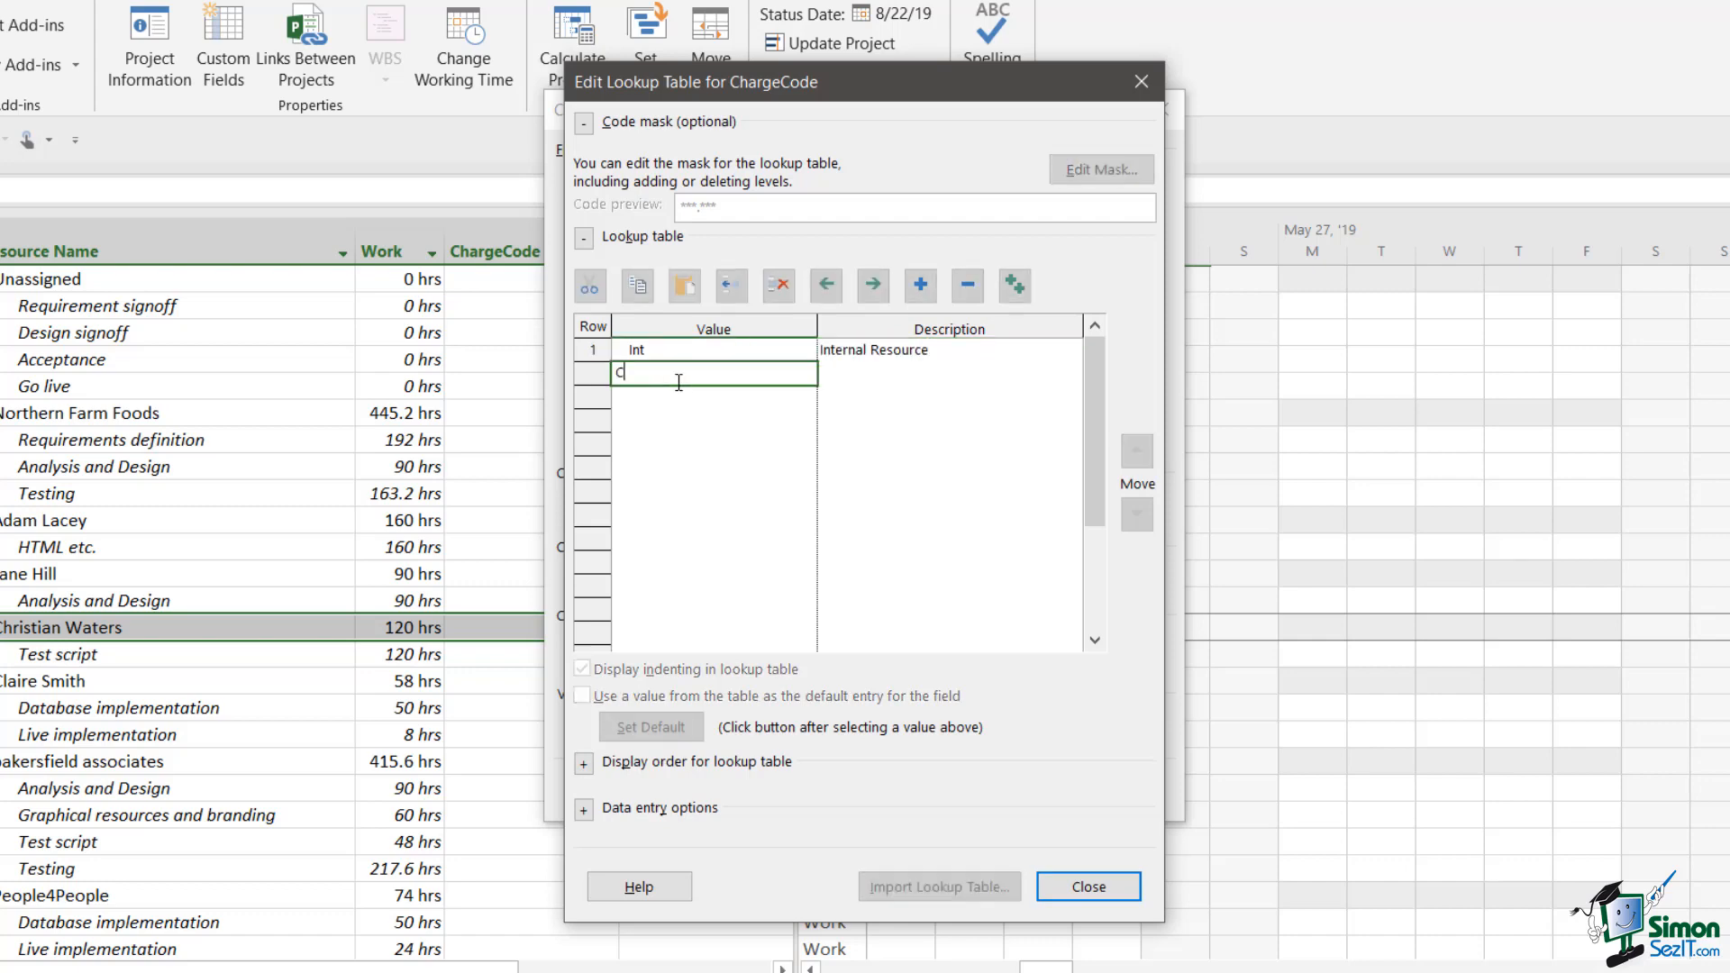
{"action": "type", "text": "hg"}
{"action": "key", "text": "Return"}
{"action": "left_click", "coordinate": [962, 382]}
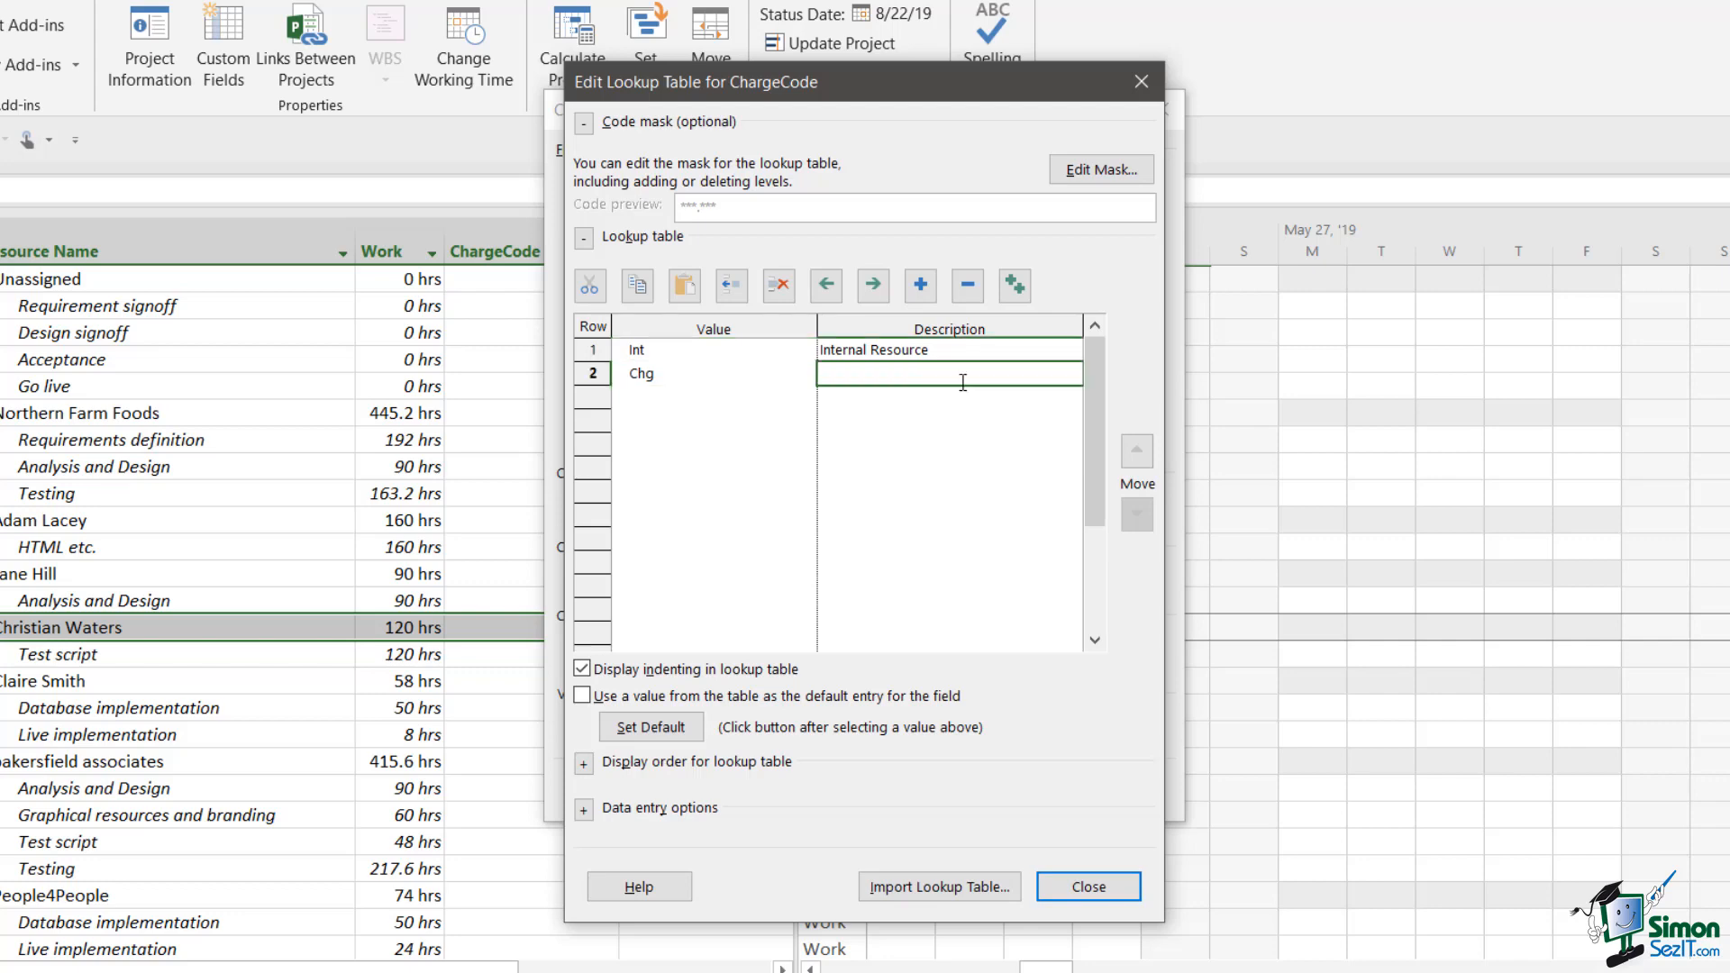
{"action": "type", "text": "Char"}
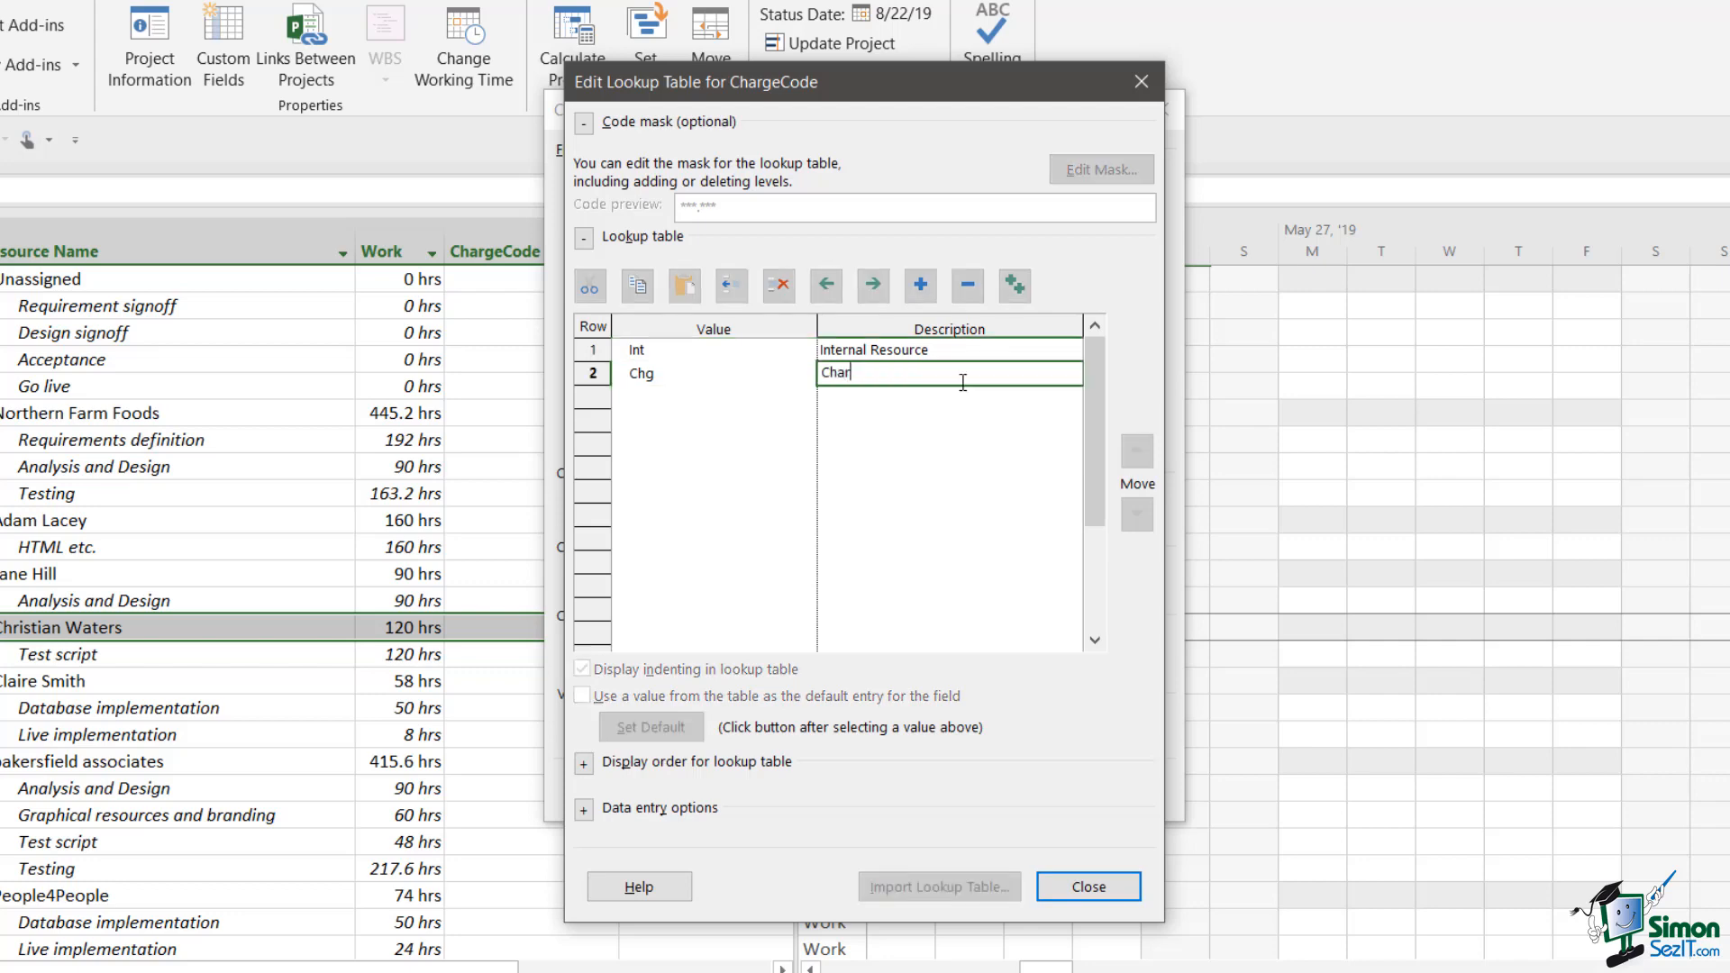
{"action": "type", "text": "geable"}
- Add the value Ncg with the description Non-chargeable in the third row of the lookup table
{"action": "left_click", "coordinate": [671, 400]}
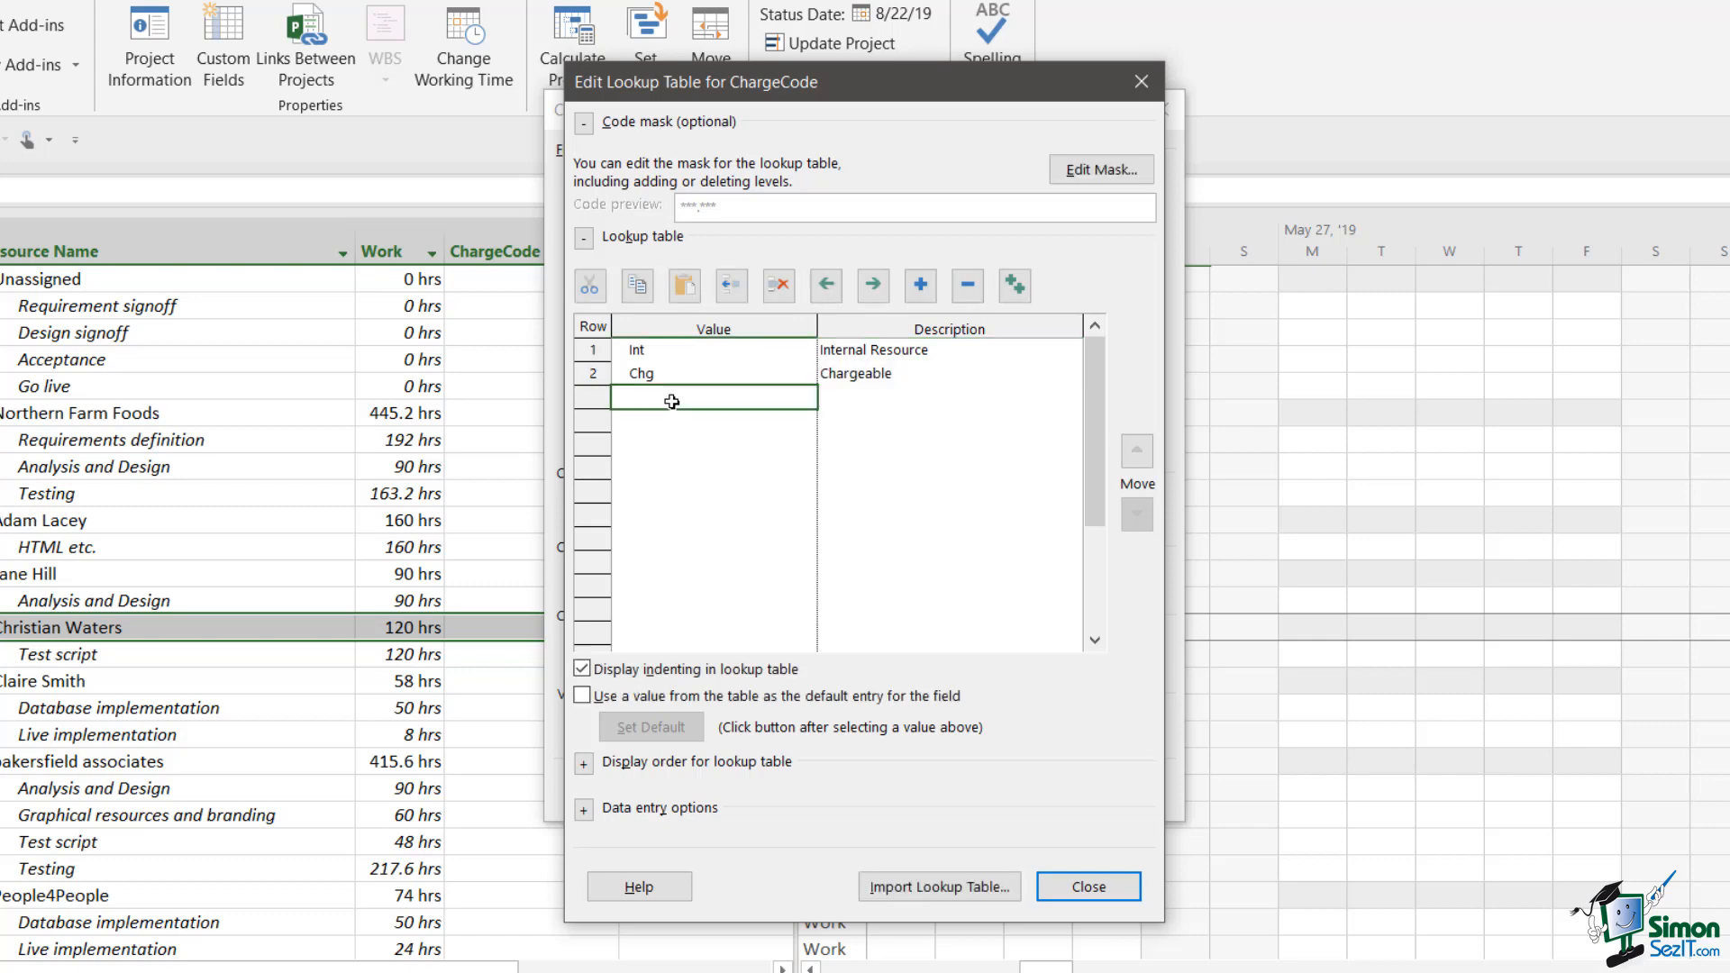
{"action": "type", "text": "Ncg"}
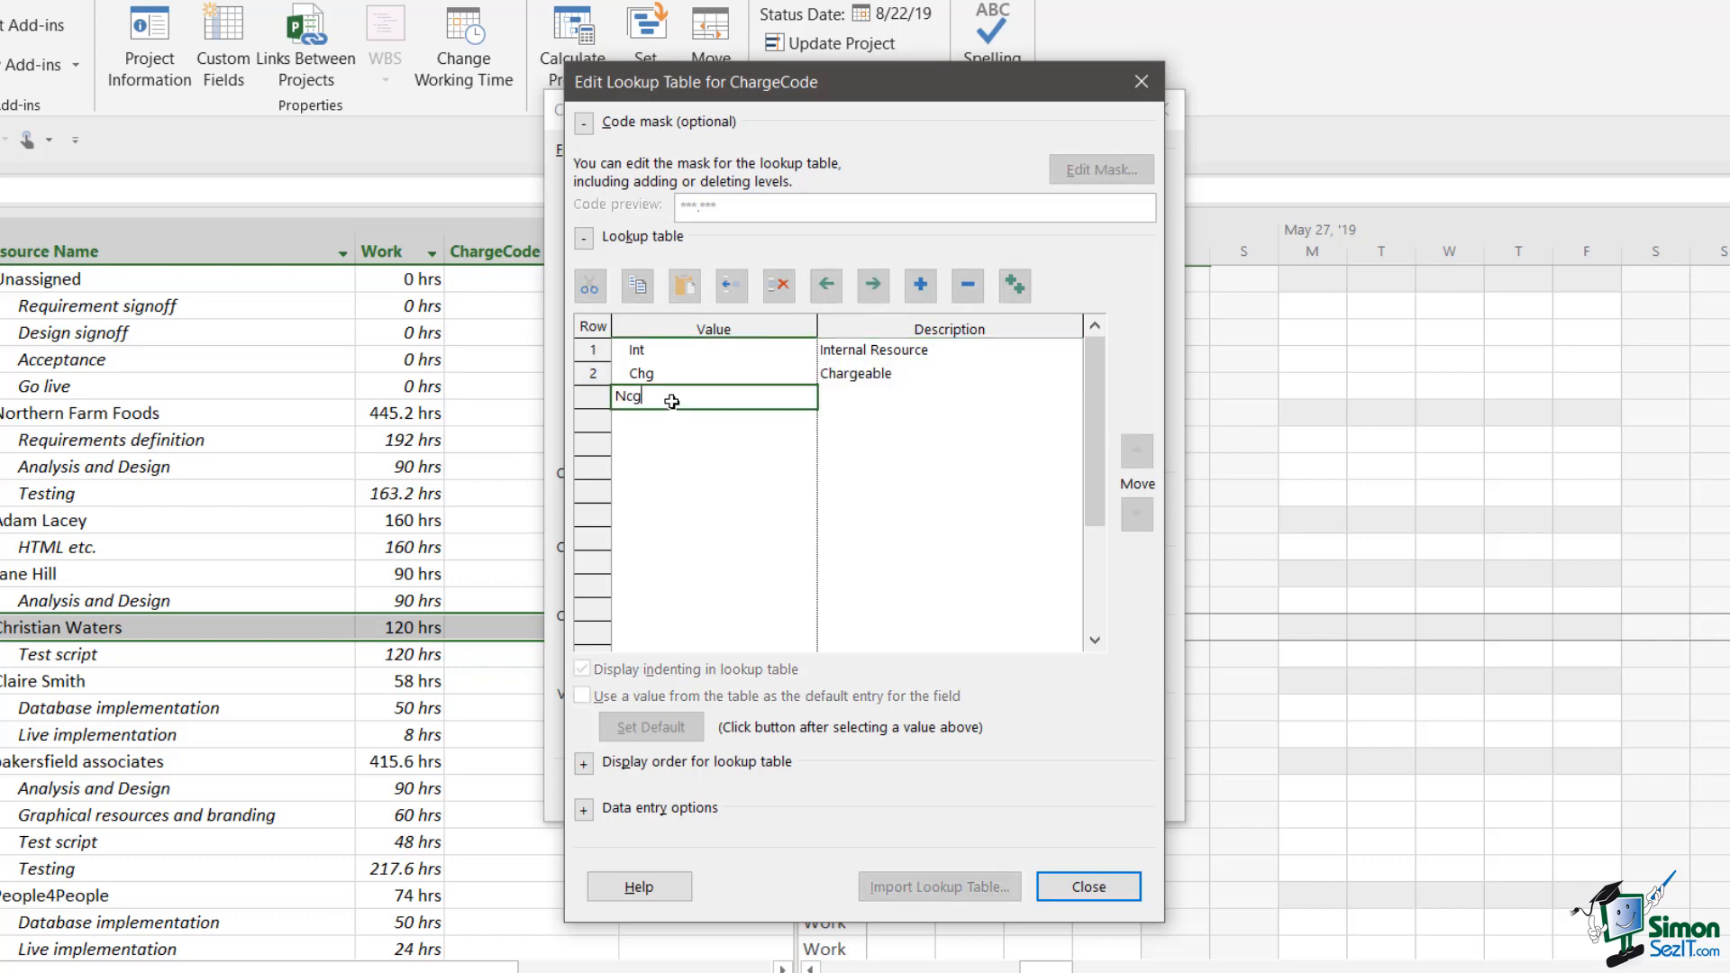
{"action": "left_click", "coordinate": [907, 399]}
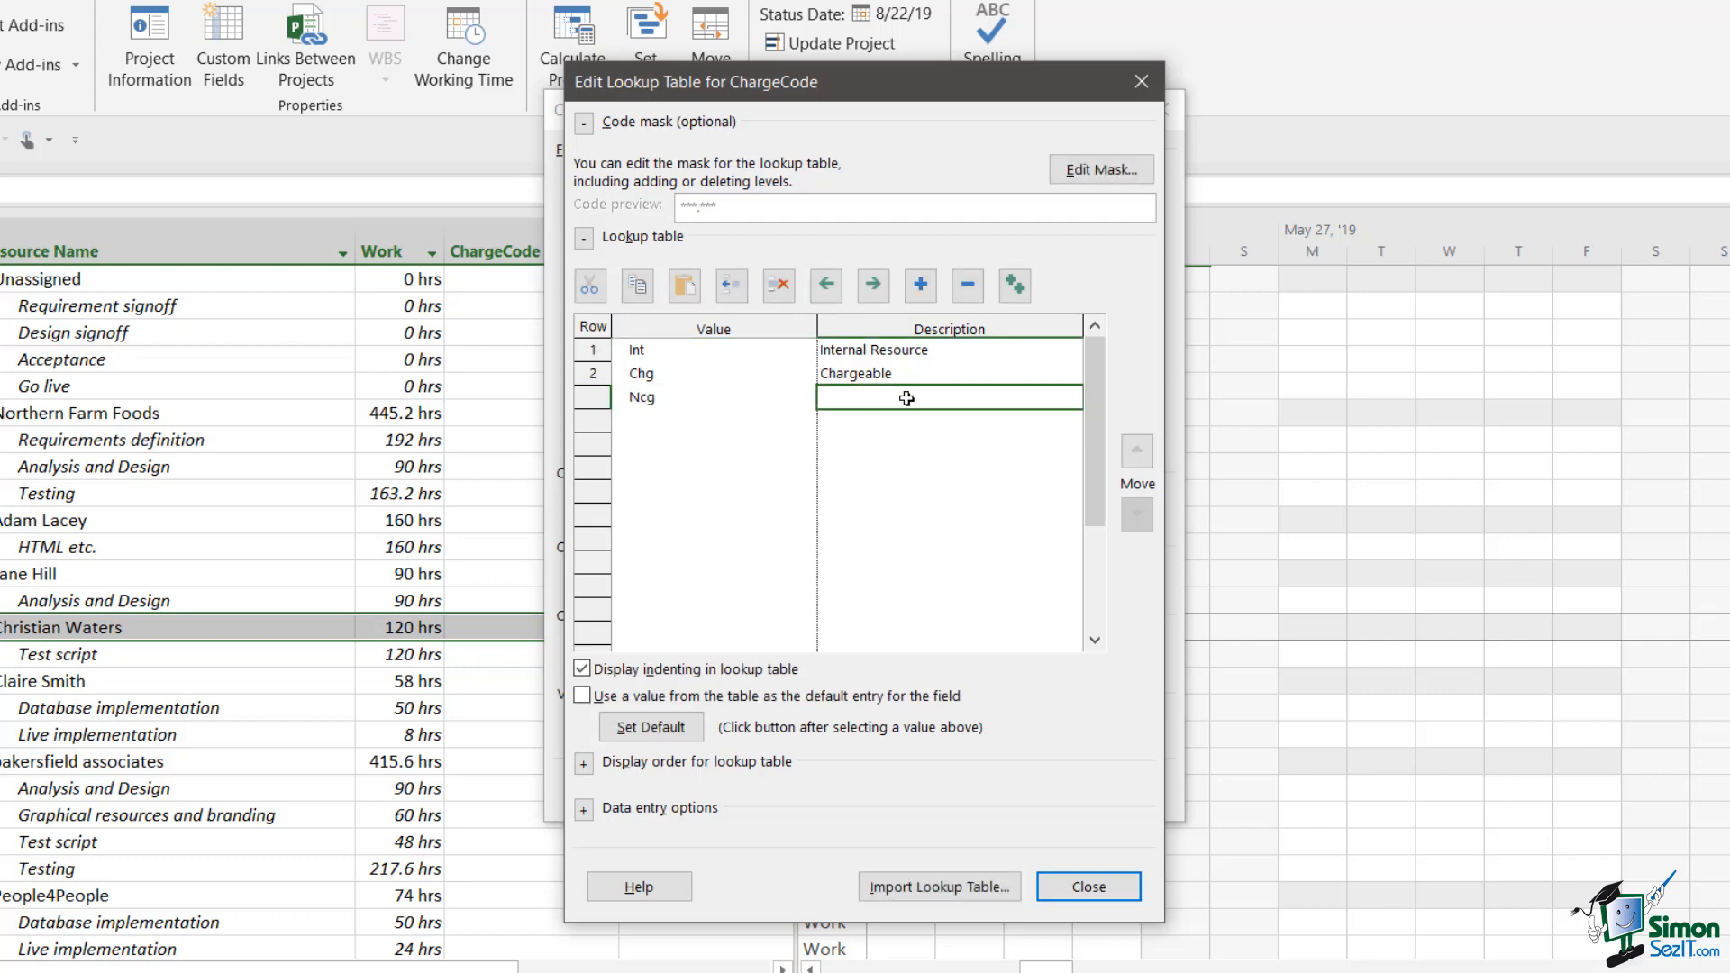
{"action": "type", "text": "Non"}
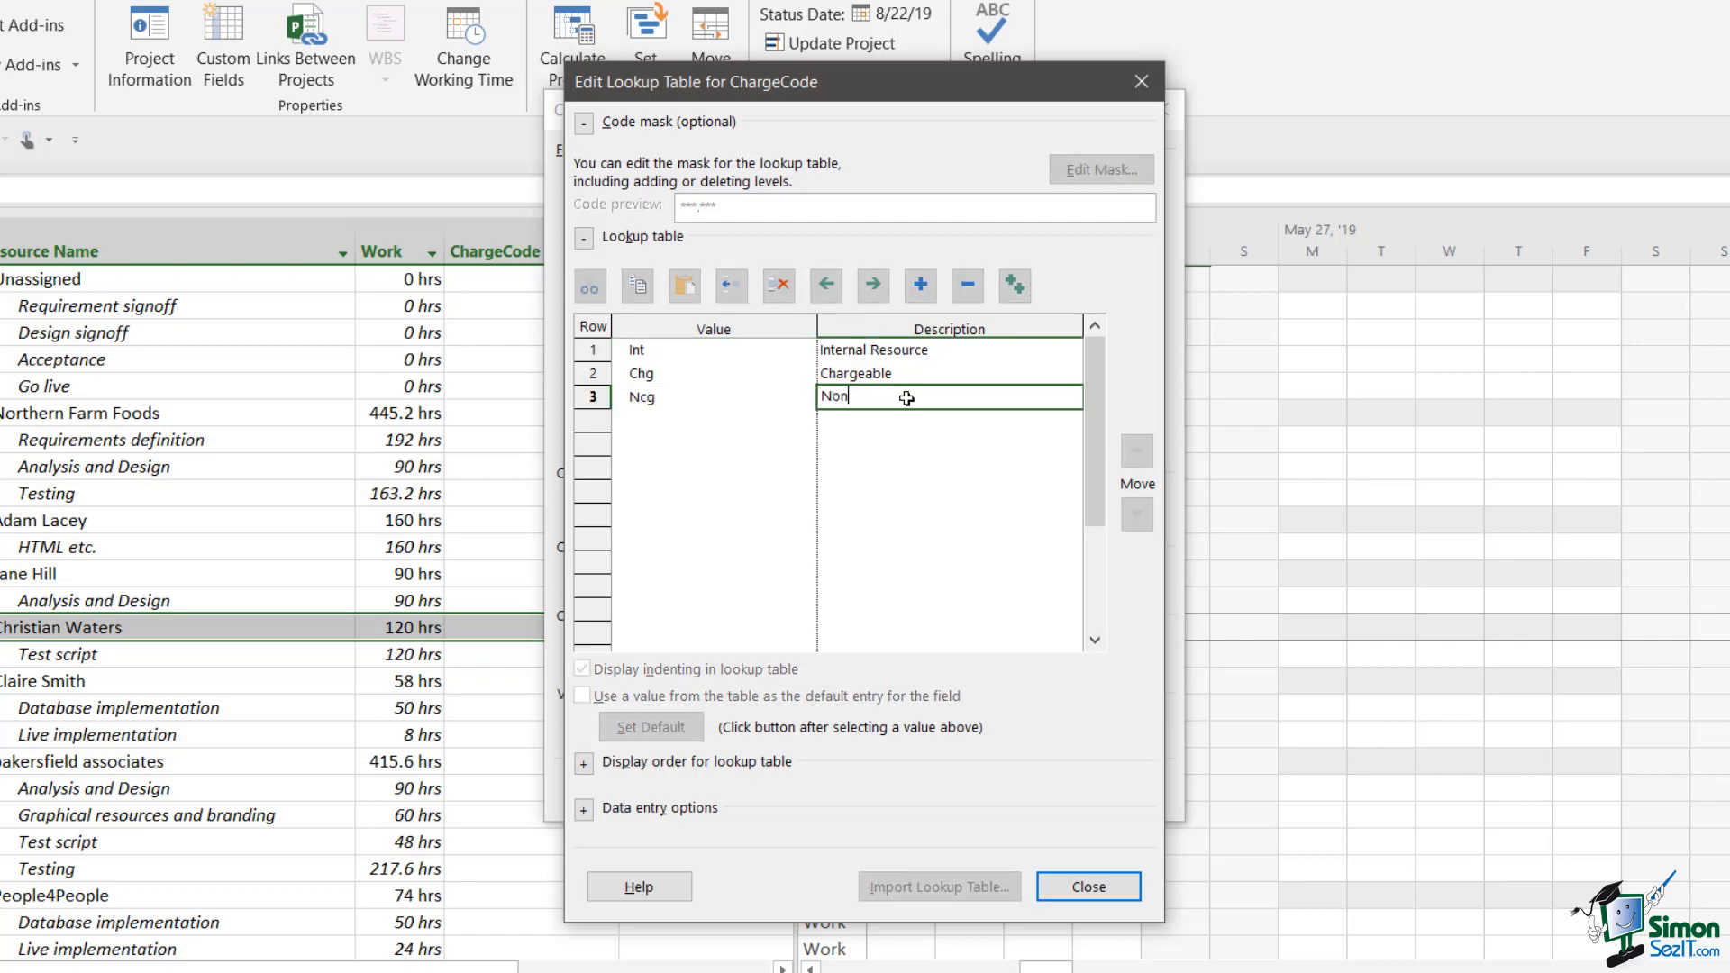
{"action": "type", "text": "-chargeable"}
- Add the value Ext with the description External Resource in the fourth row of the lookup table
{"action": "left_click", "coordinate": [640, 427]}
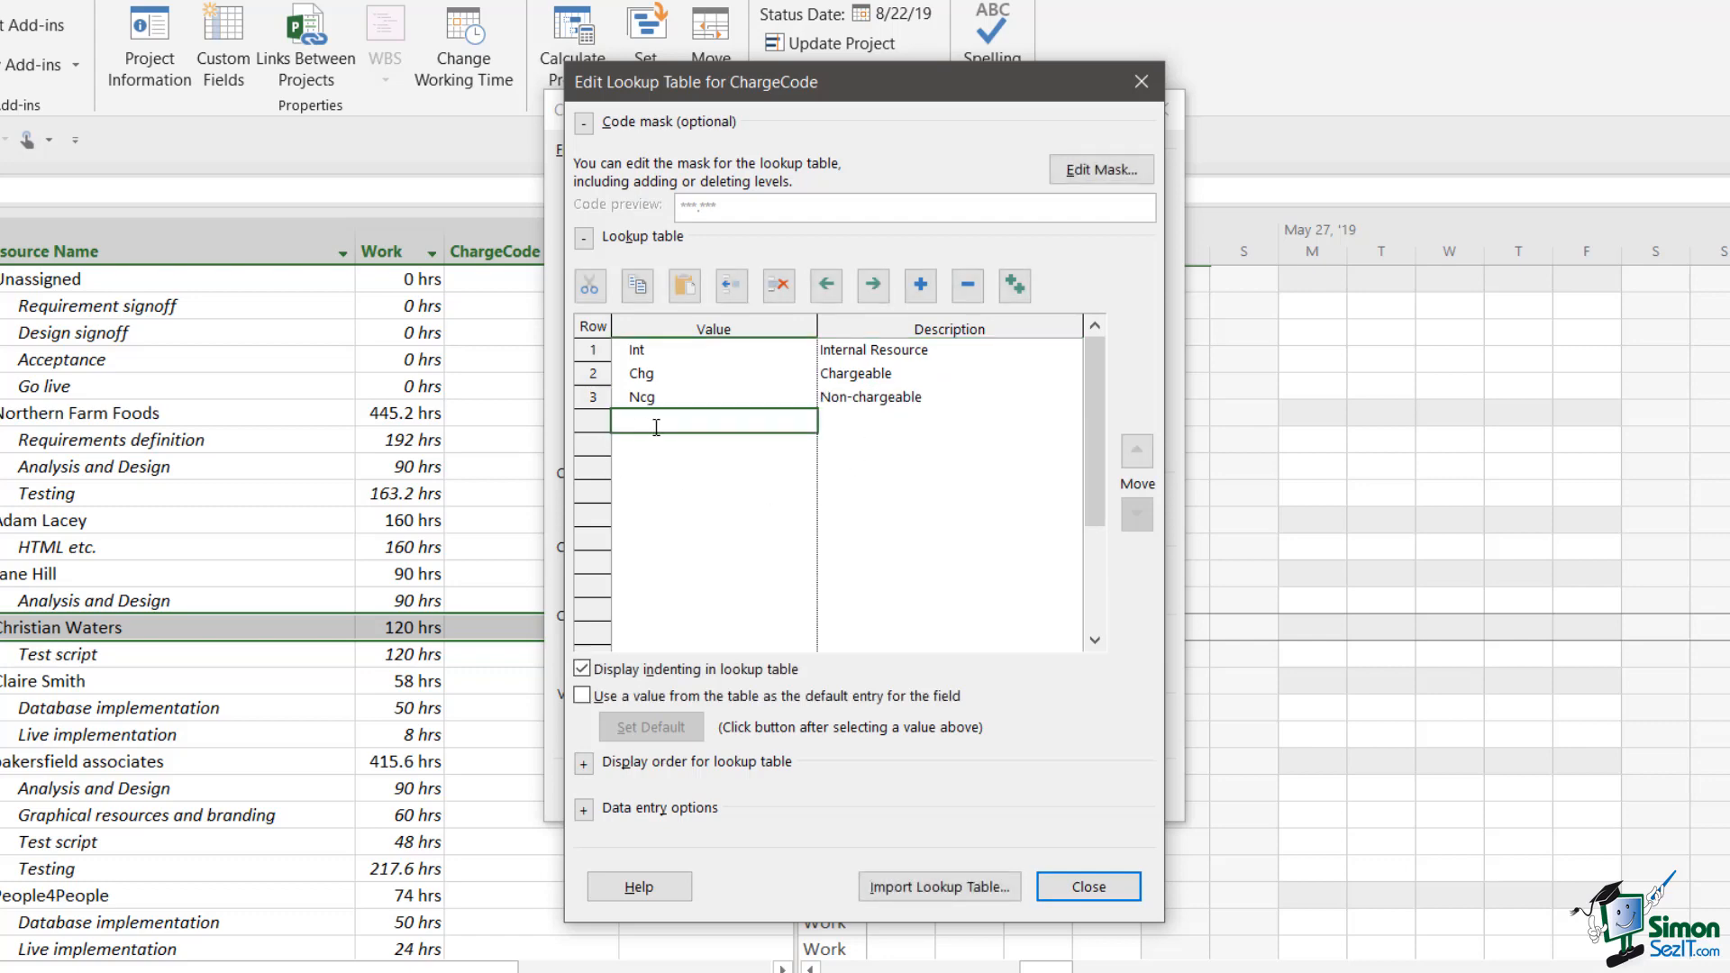
{"action": "type", "text": "Ext"}
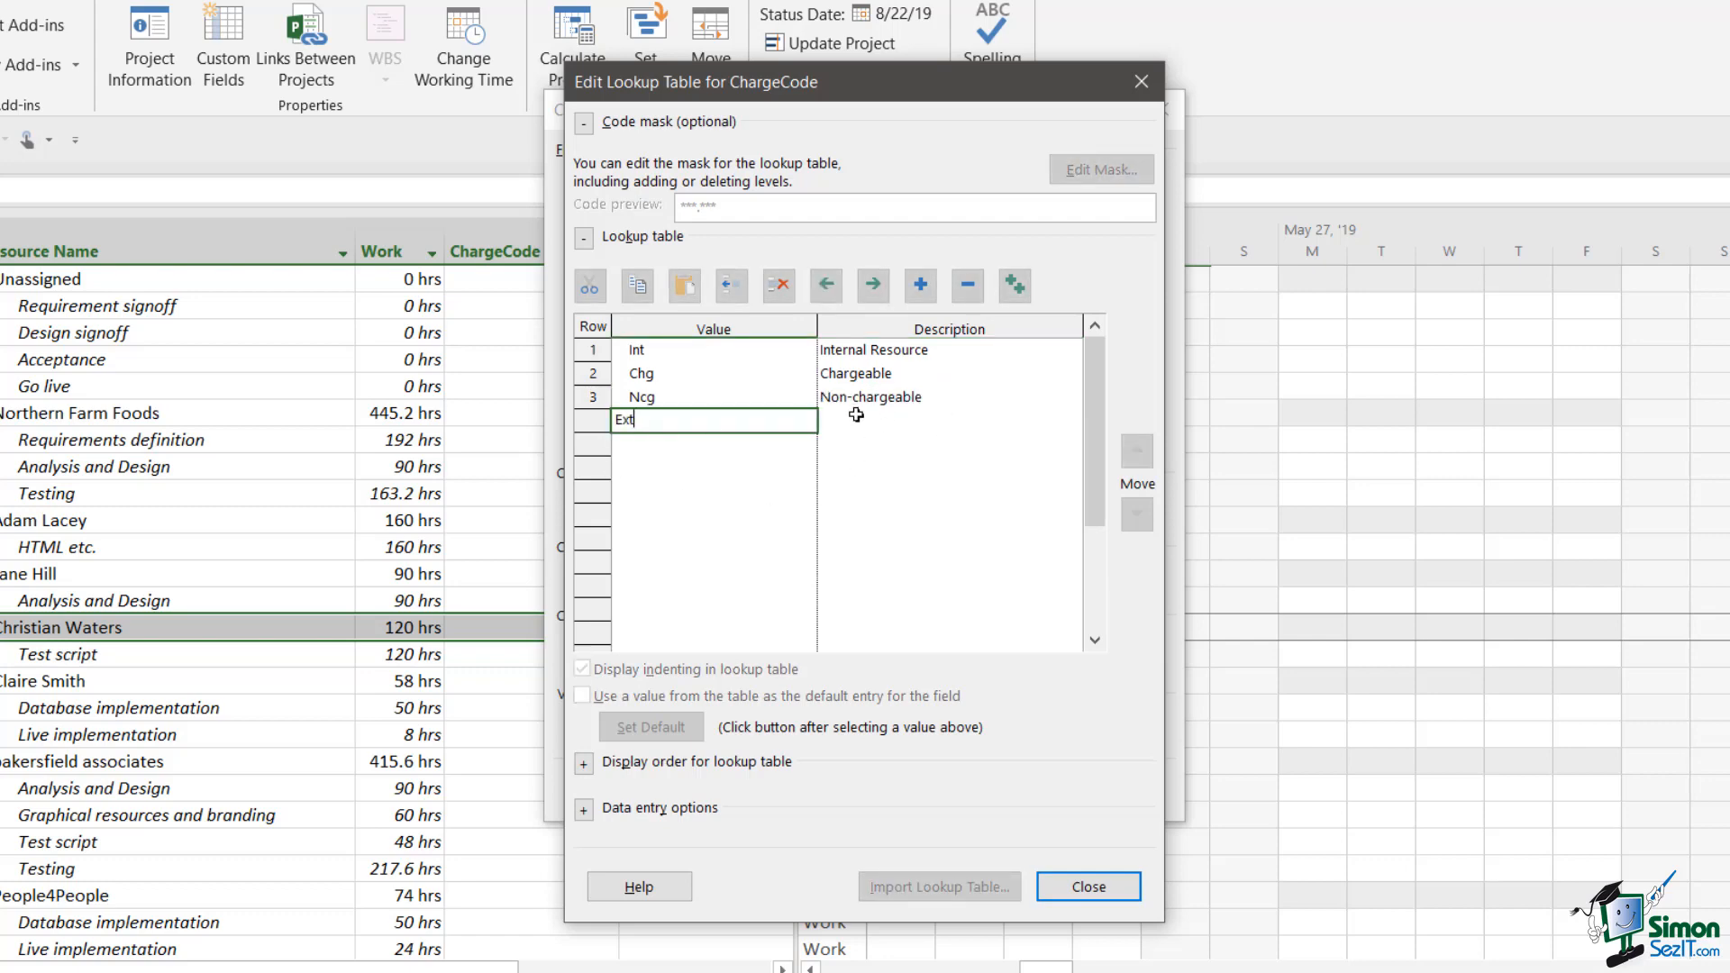
{"action": "left_click", "coordinate": [856, 419]}
{"action": "type", "text": "E"}
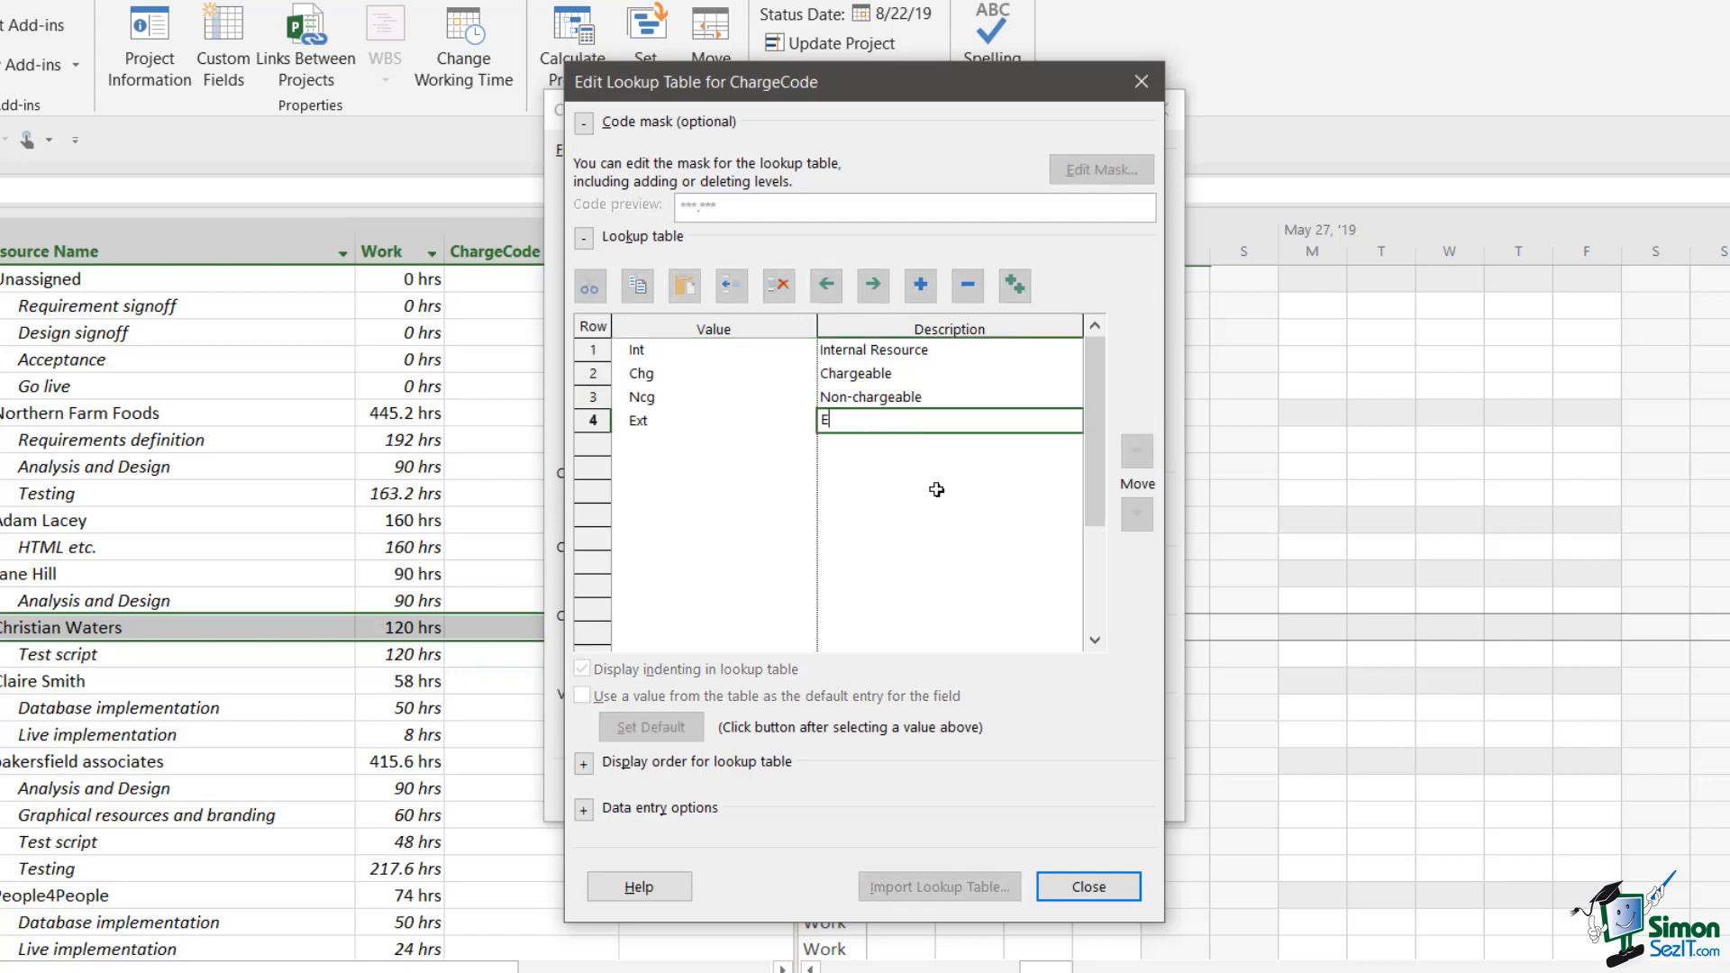
{"action": "type", "text": "xternal Resource"}
{"action": "key", "text": "Return"}
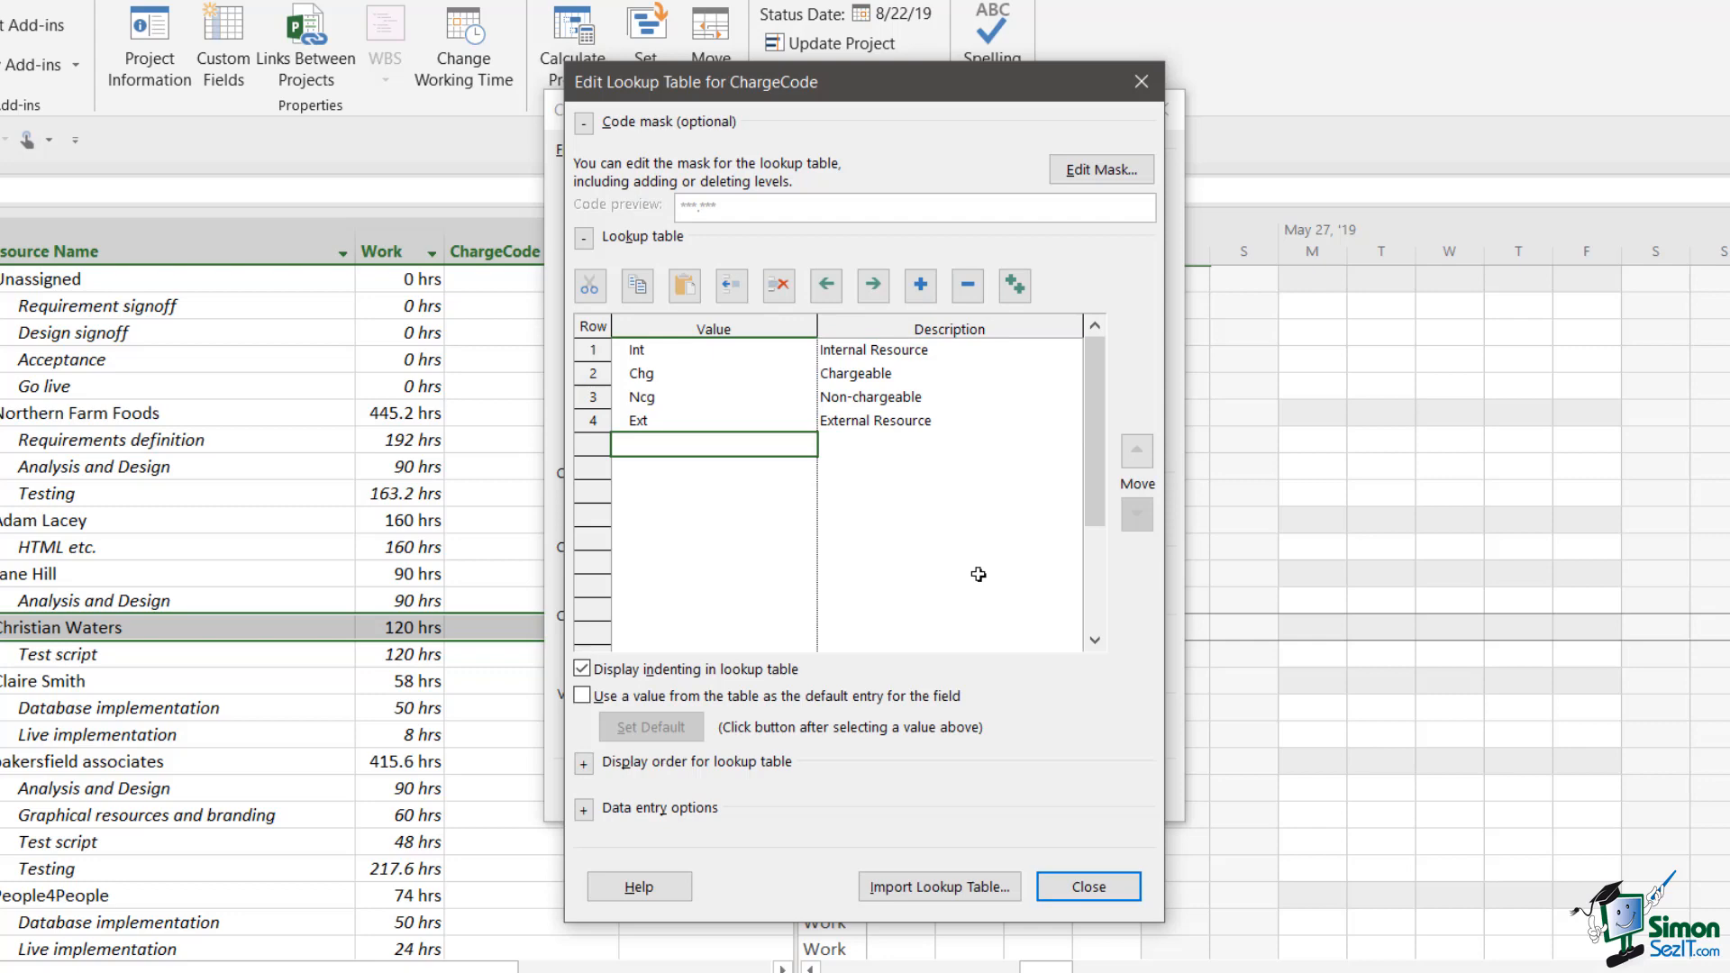
- Add the value Chg with the description Chargeable in the fifth row of the lookup table
{"action": "type", "text": "Chag"}
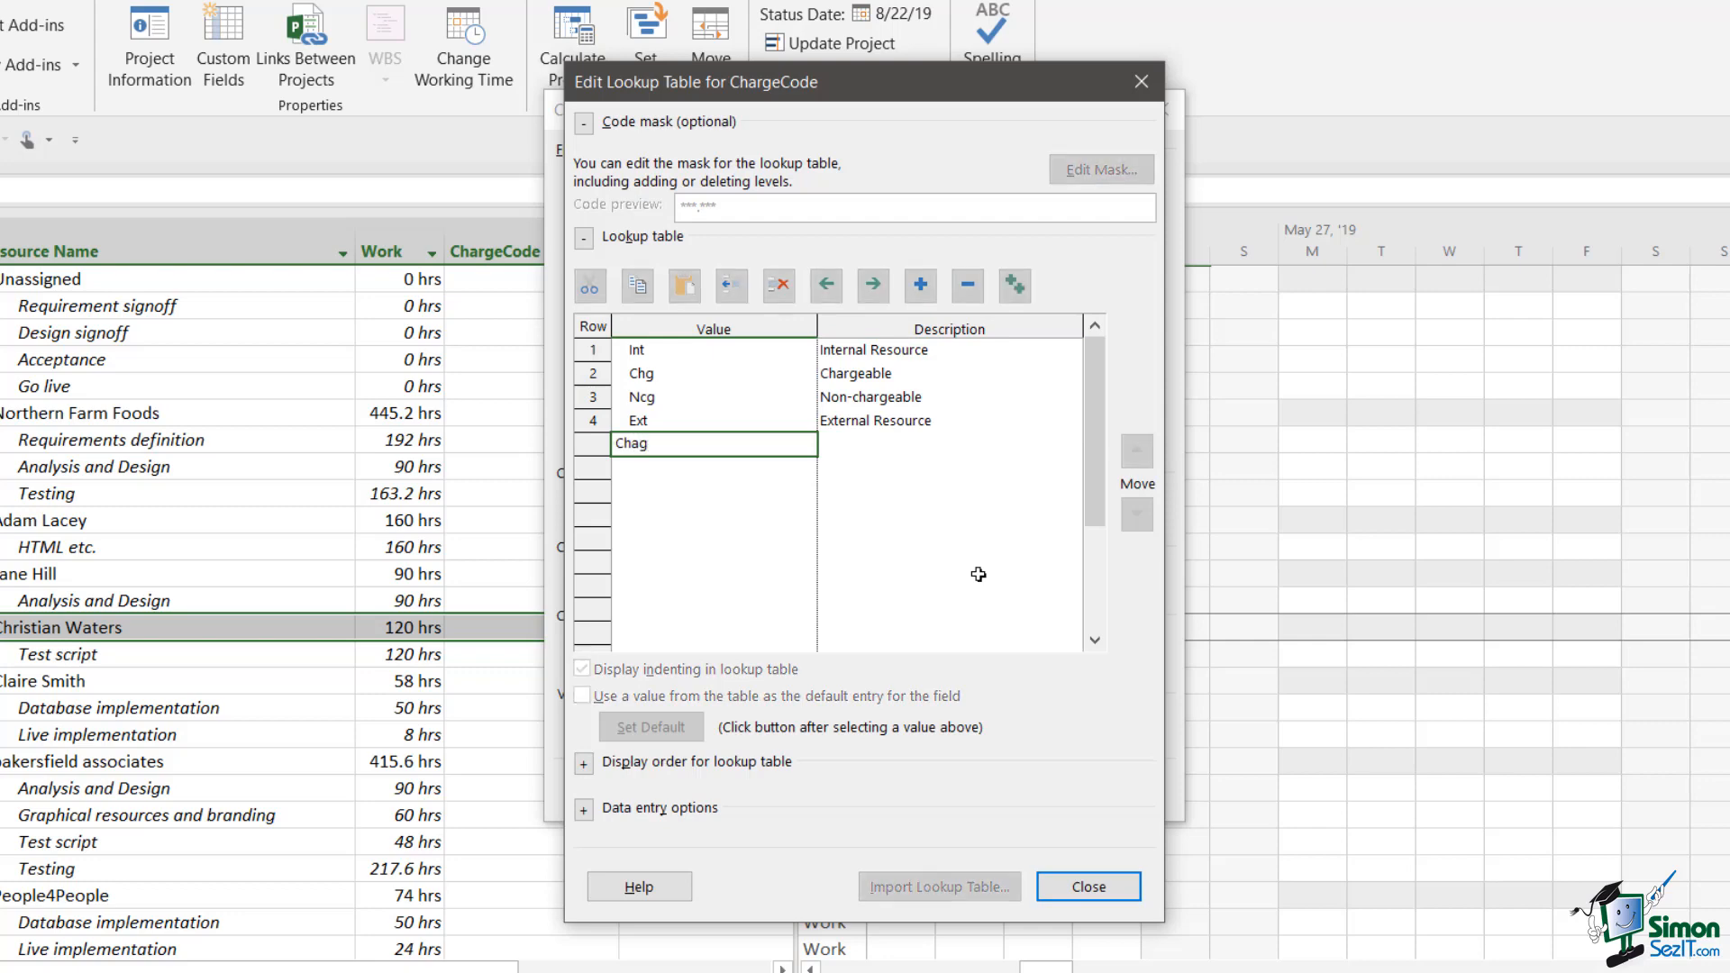
{"action": "key", "text": "BackSpace"}
{"action": "key", "text": "BackSpace"}
{"action": "type", "text": "g"}
{"action": "key", "text": "Return"}
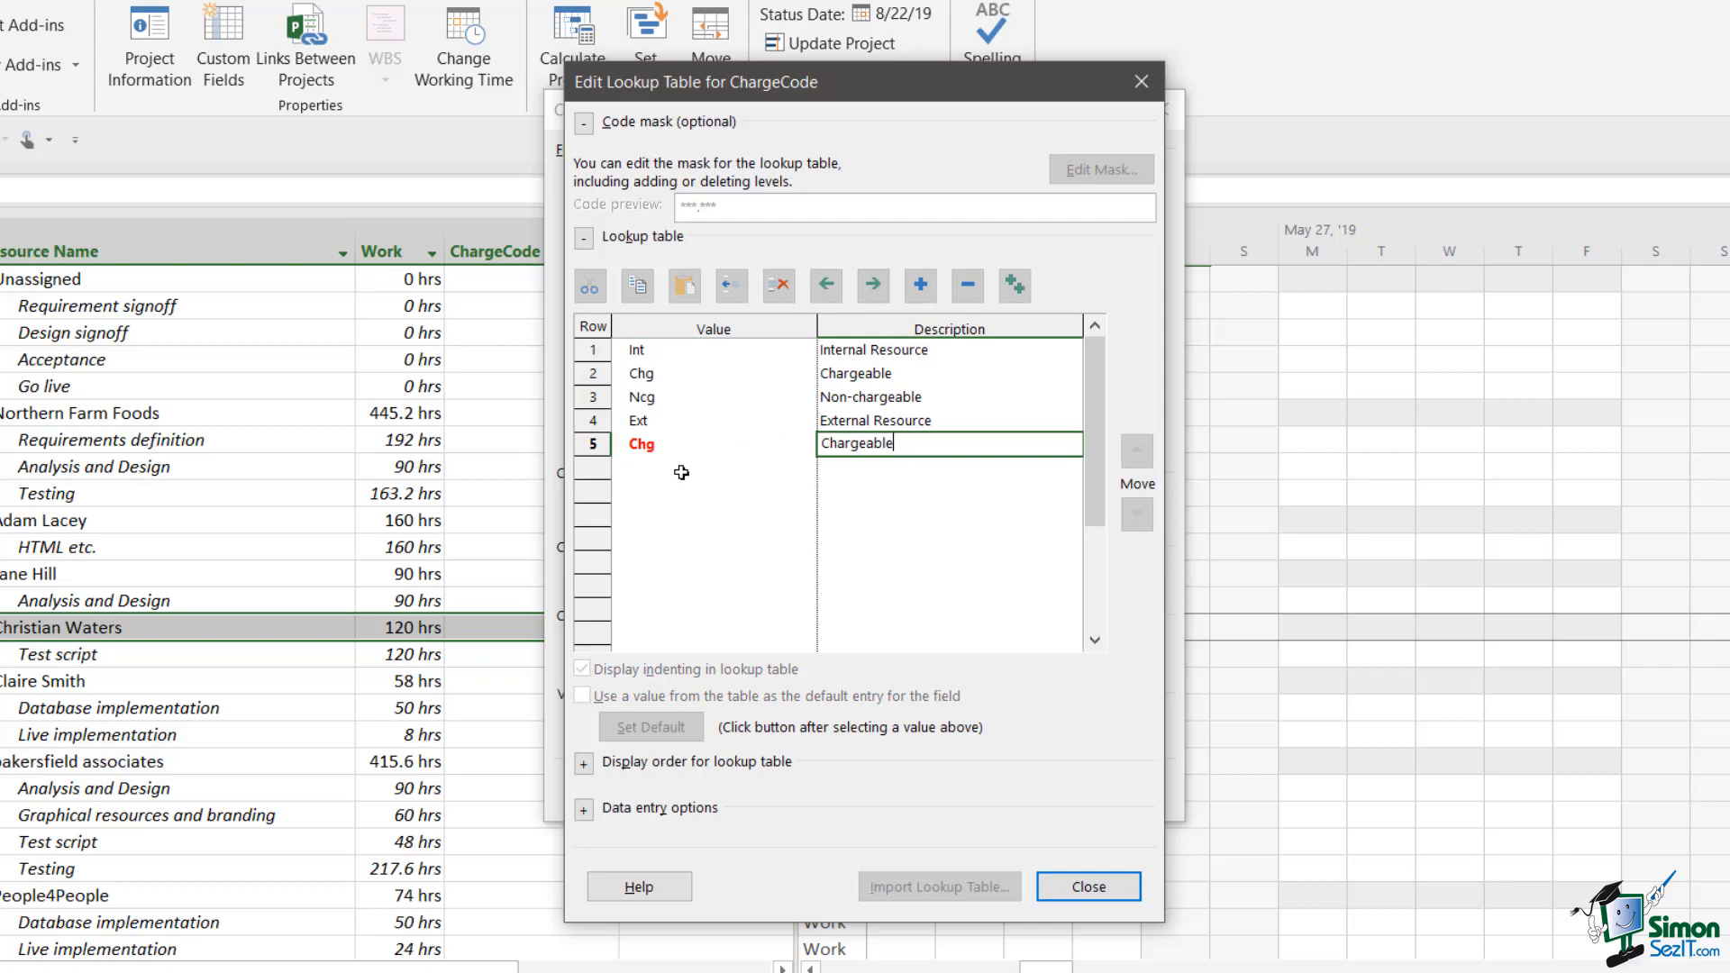
- Add the value Ncg with the description Non-chargeable in the sixth row of the lookup table
{"action": "left_click", "coordinate": [683, 472]}
{"action": "type", "text": "Ncg"}
{"action": "key", "text": "Tab"}
{"action": "type", "text": "Non-chargeable"}
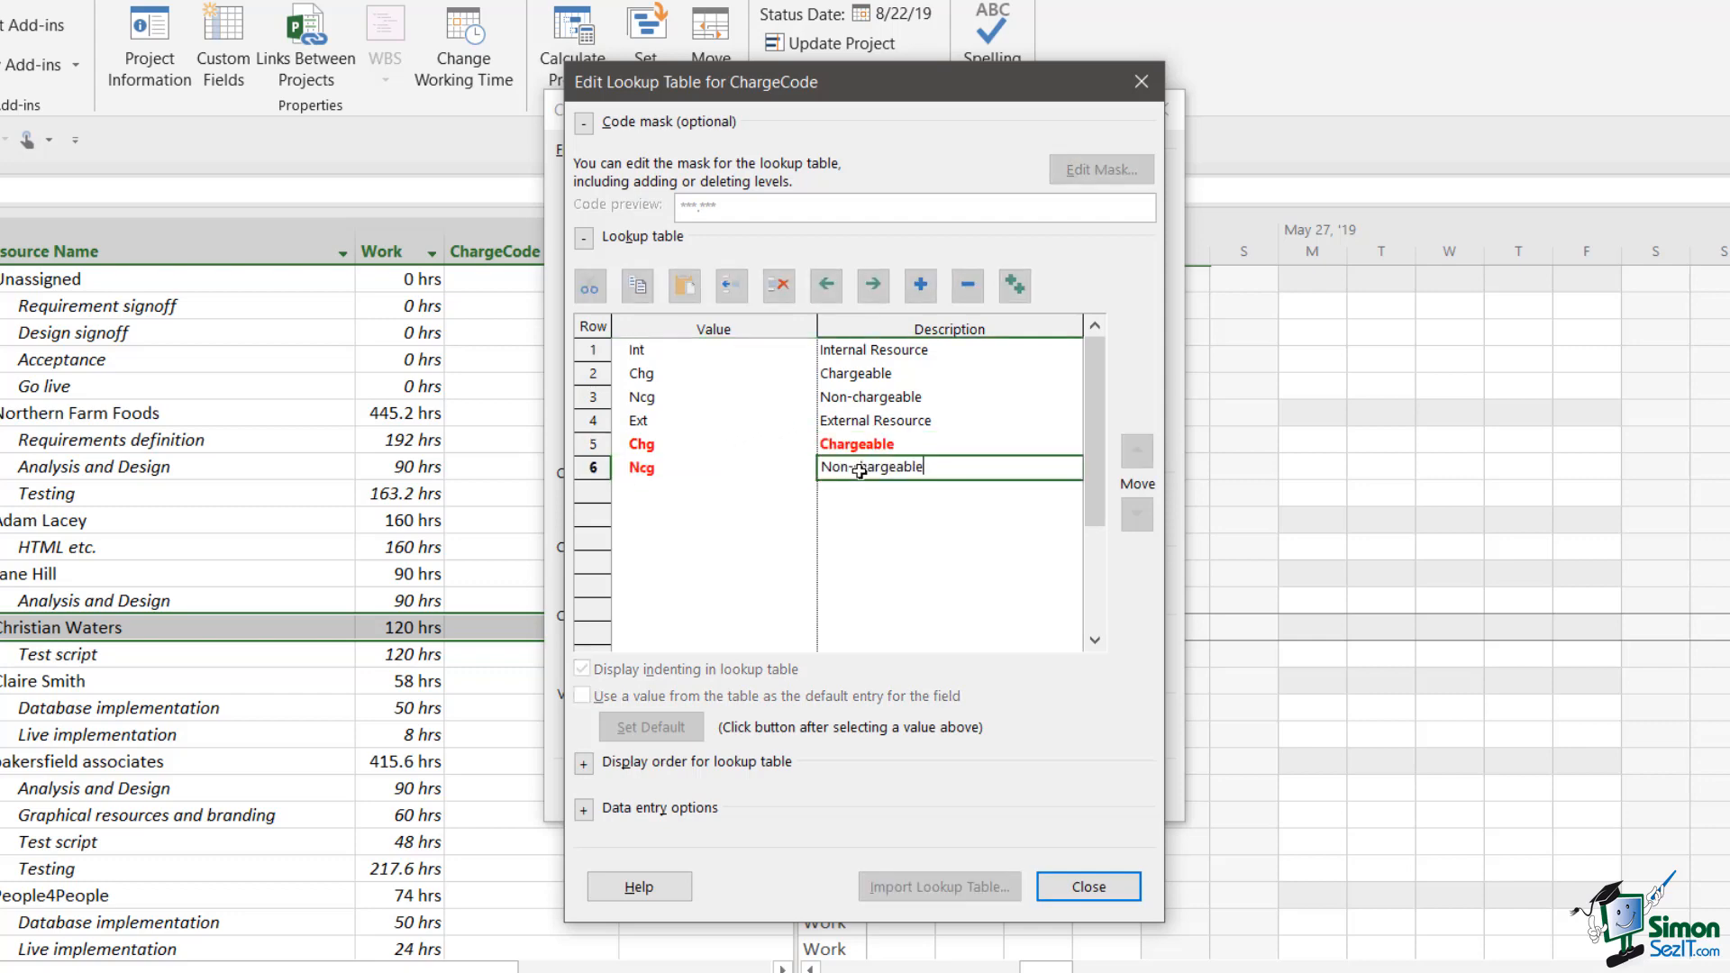
{"action": "key", "text": "Return"}
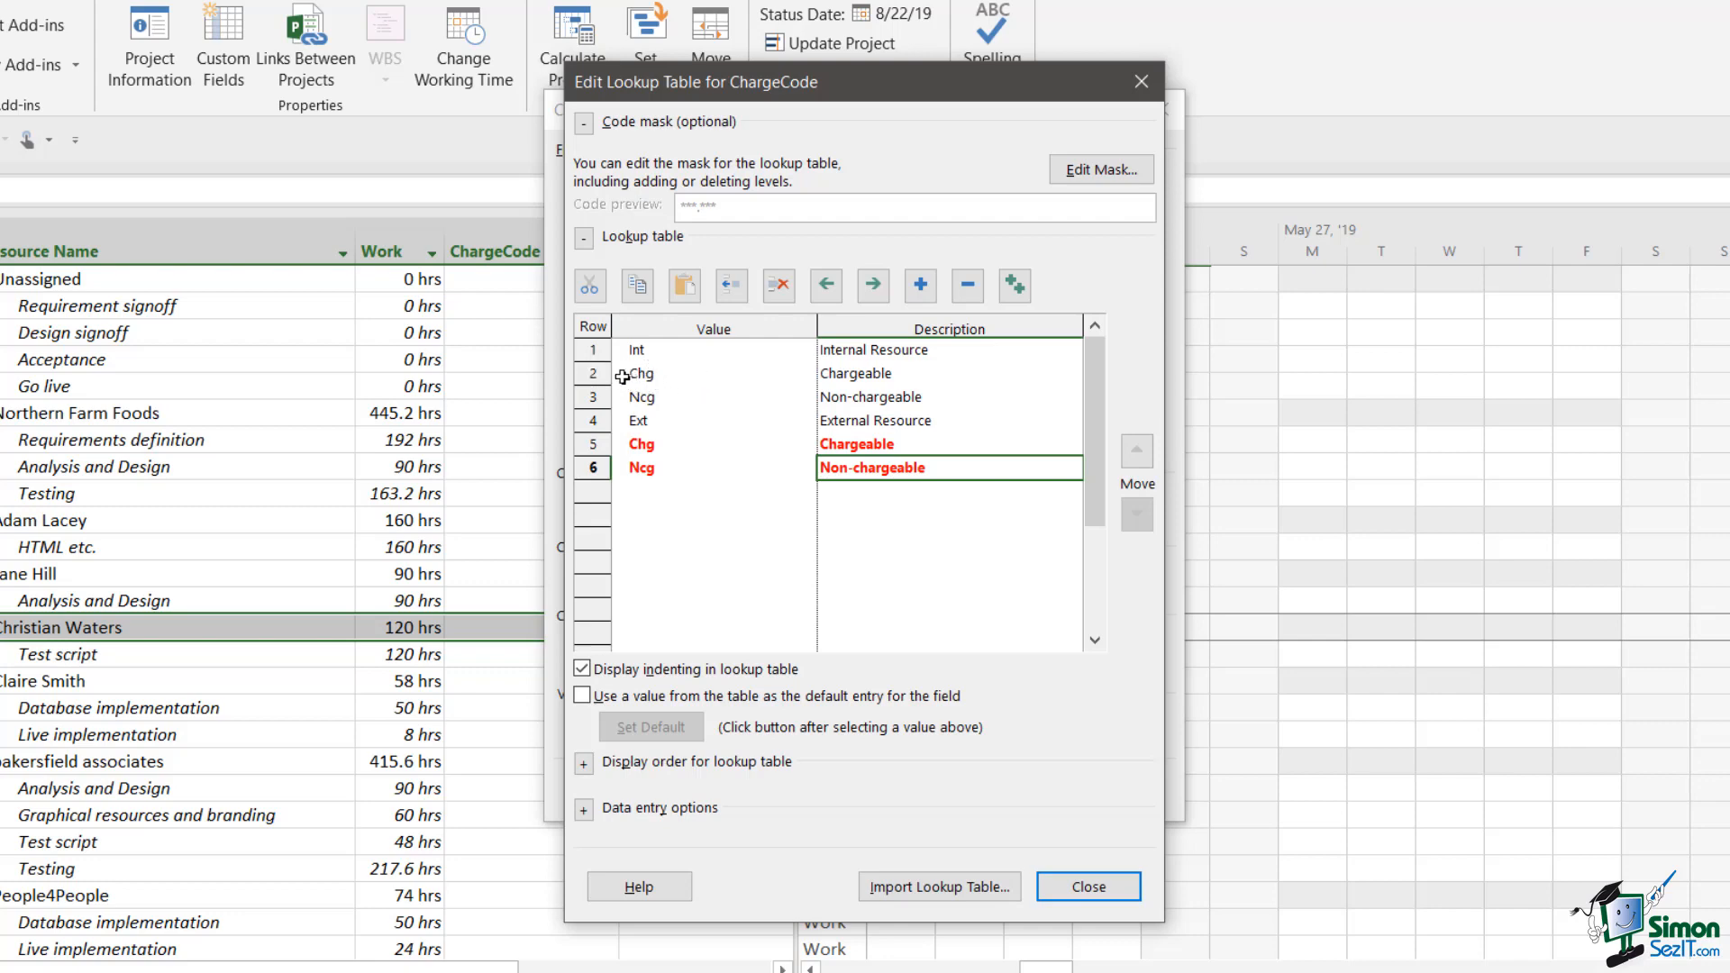
- Indent the Chg and Ncg values in rows 2 and 3 one level beneath Int
{"action": "left_click", "coordinate": [654, 379]}
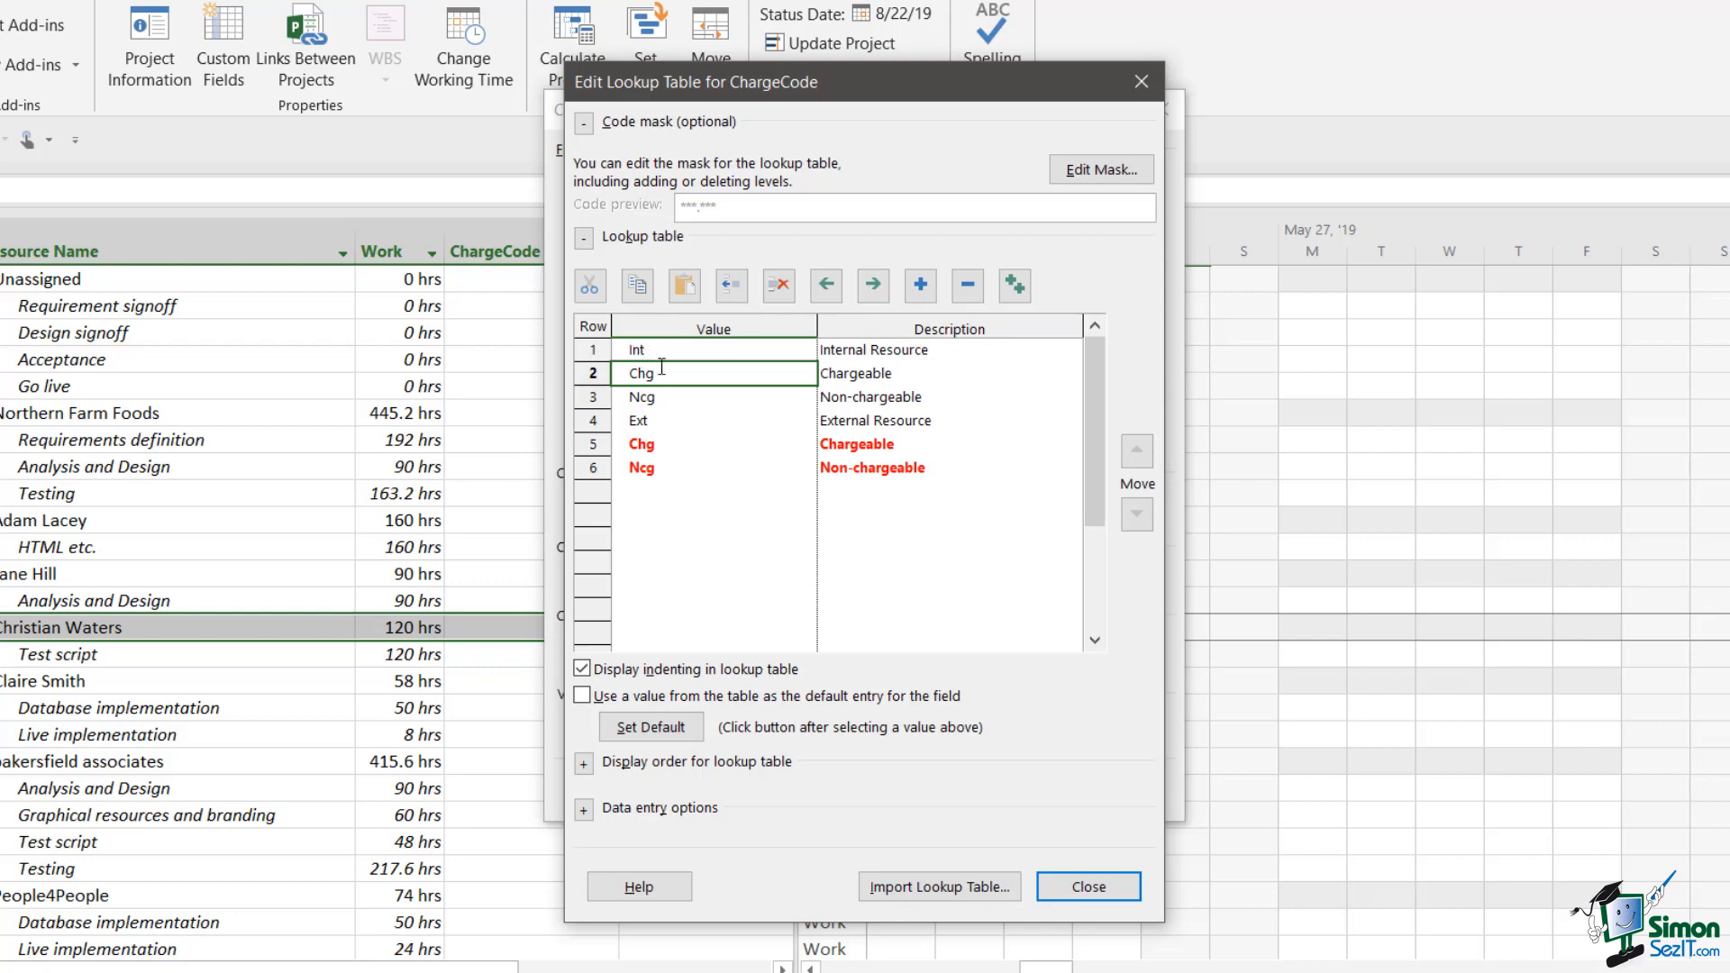
{"action": "left_click", "coordinate": [873, 286]}
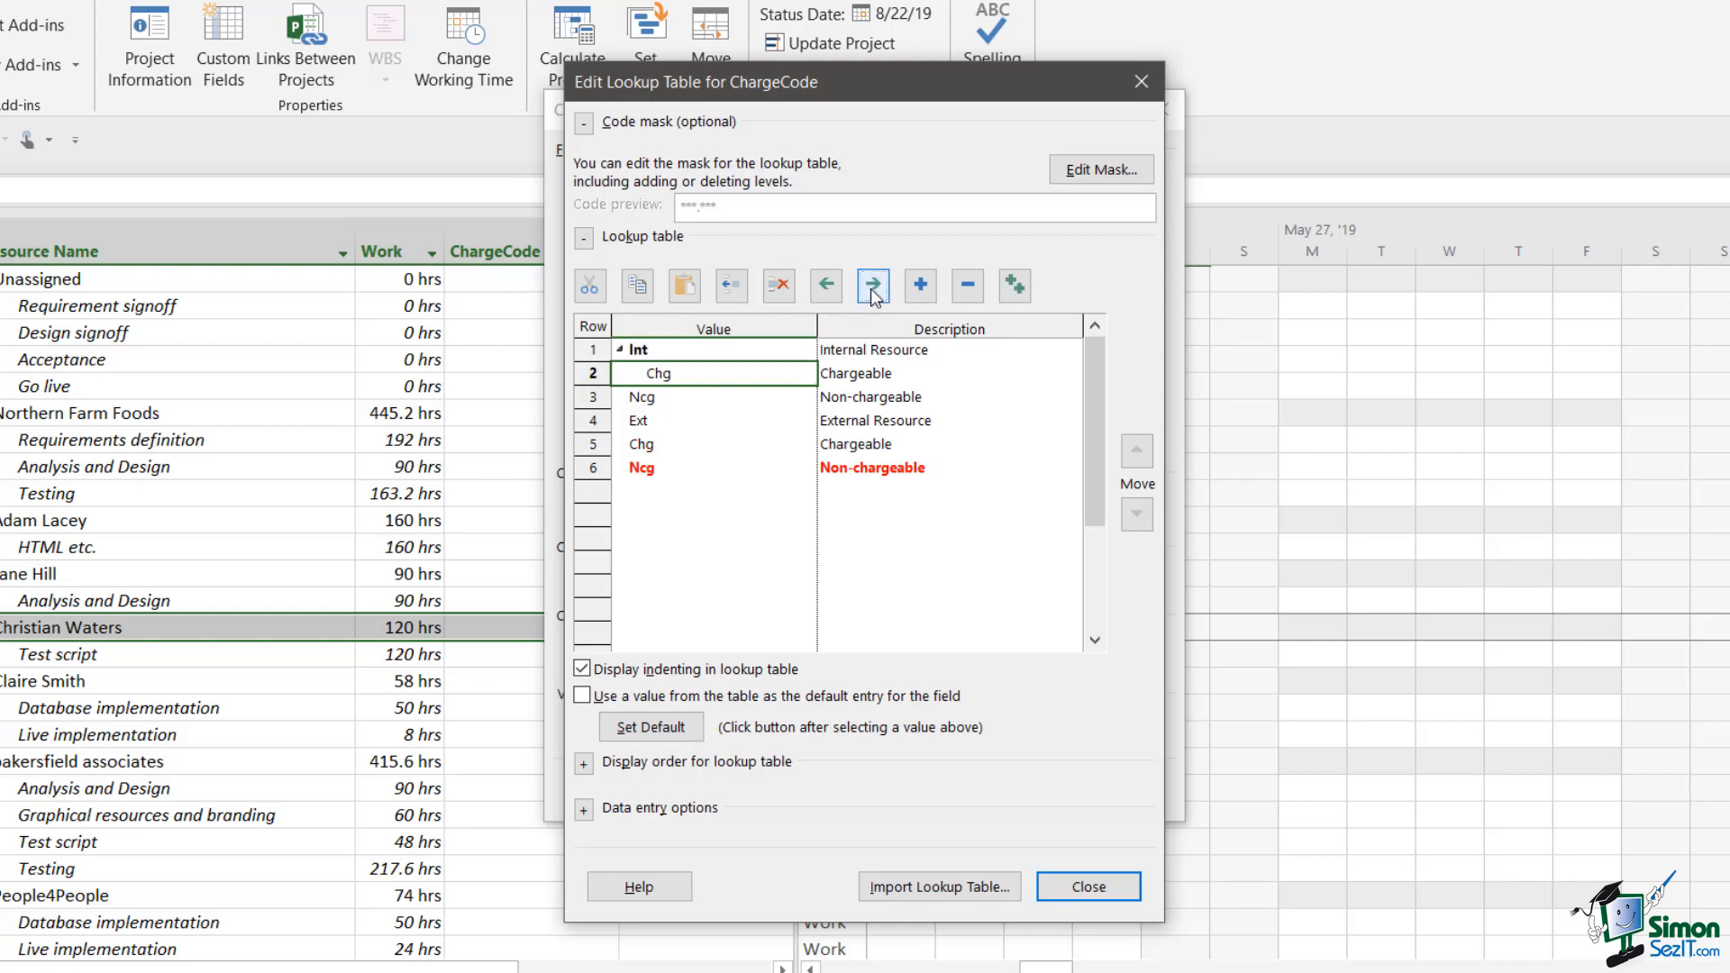
{"action": "left_click", "coordinate": [656, 398]}
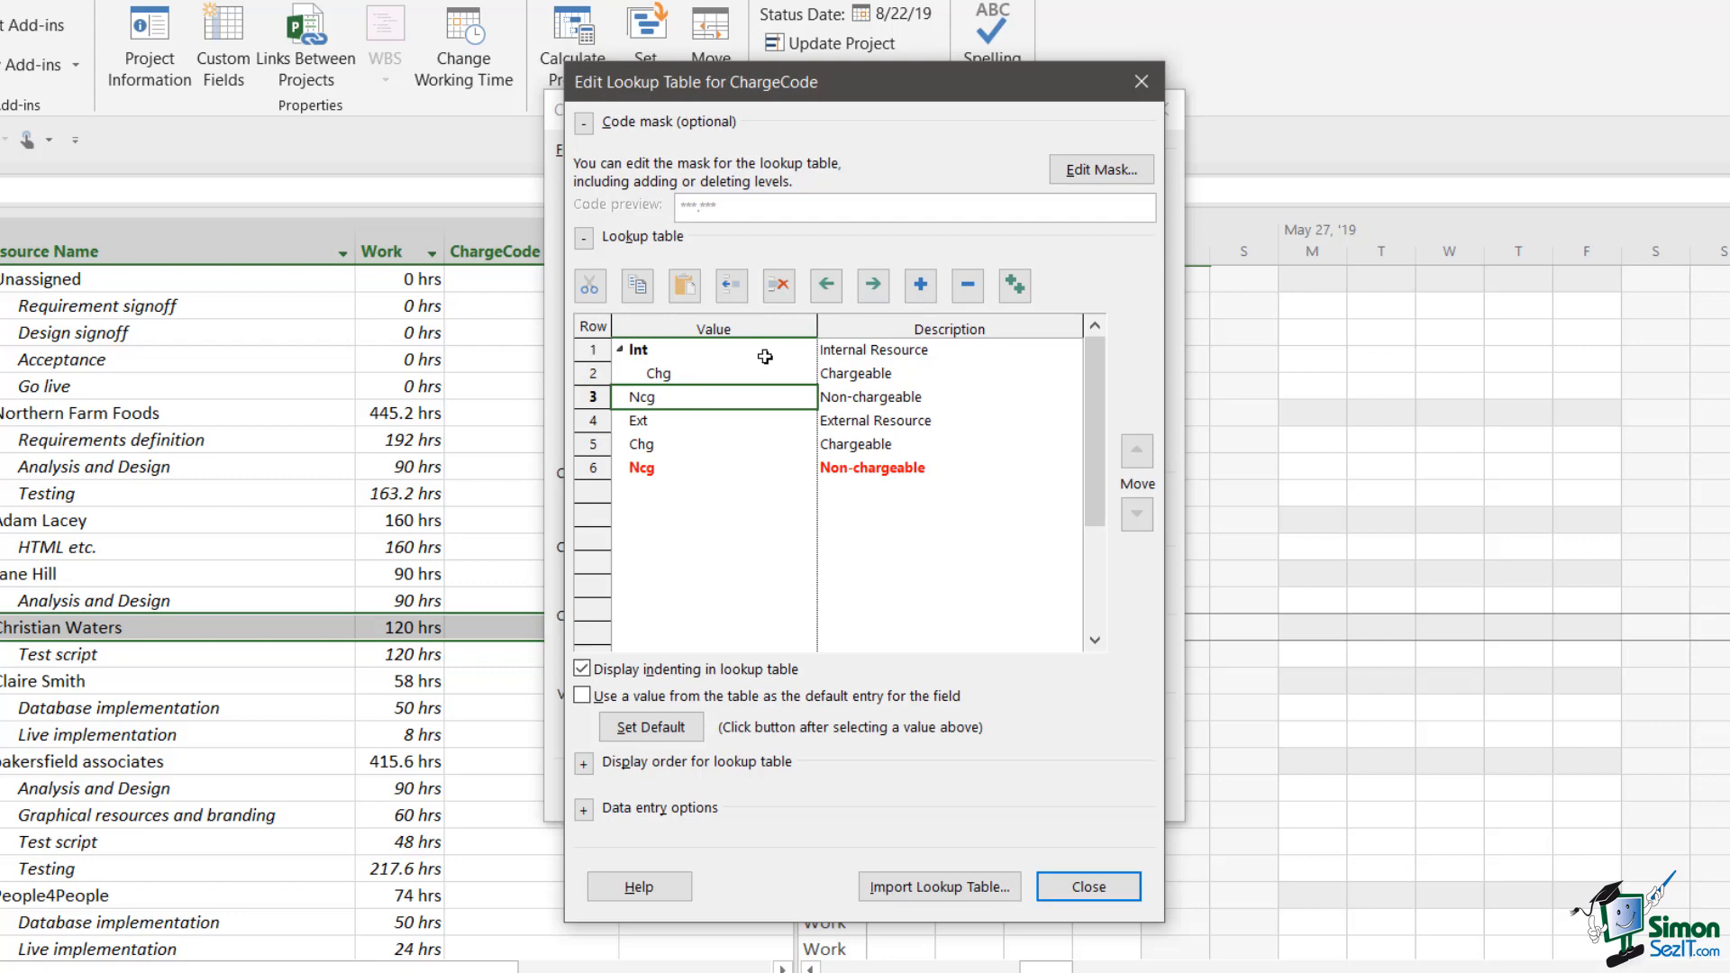
{"action": "left_click", "coordinate": [873, 287]}
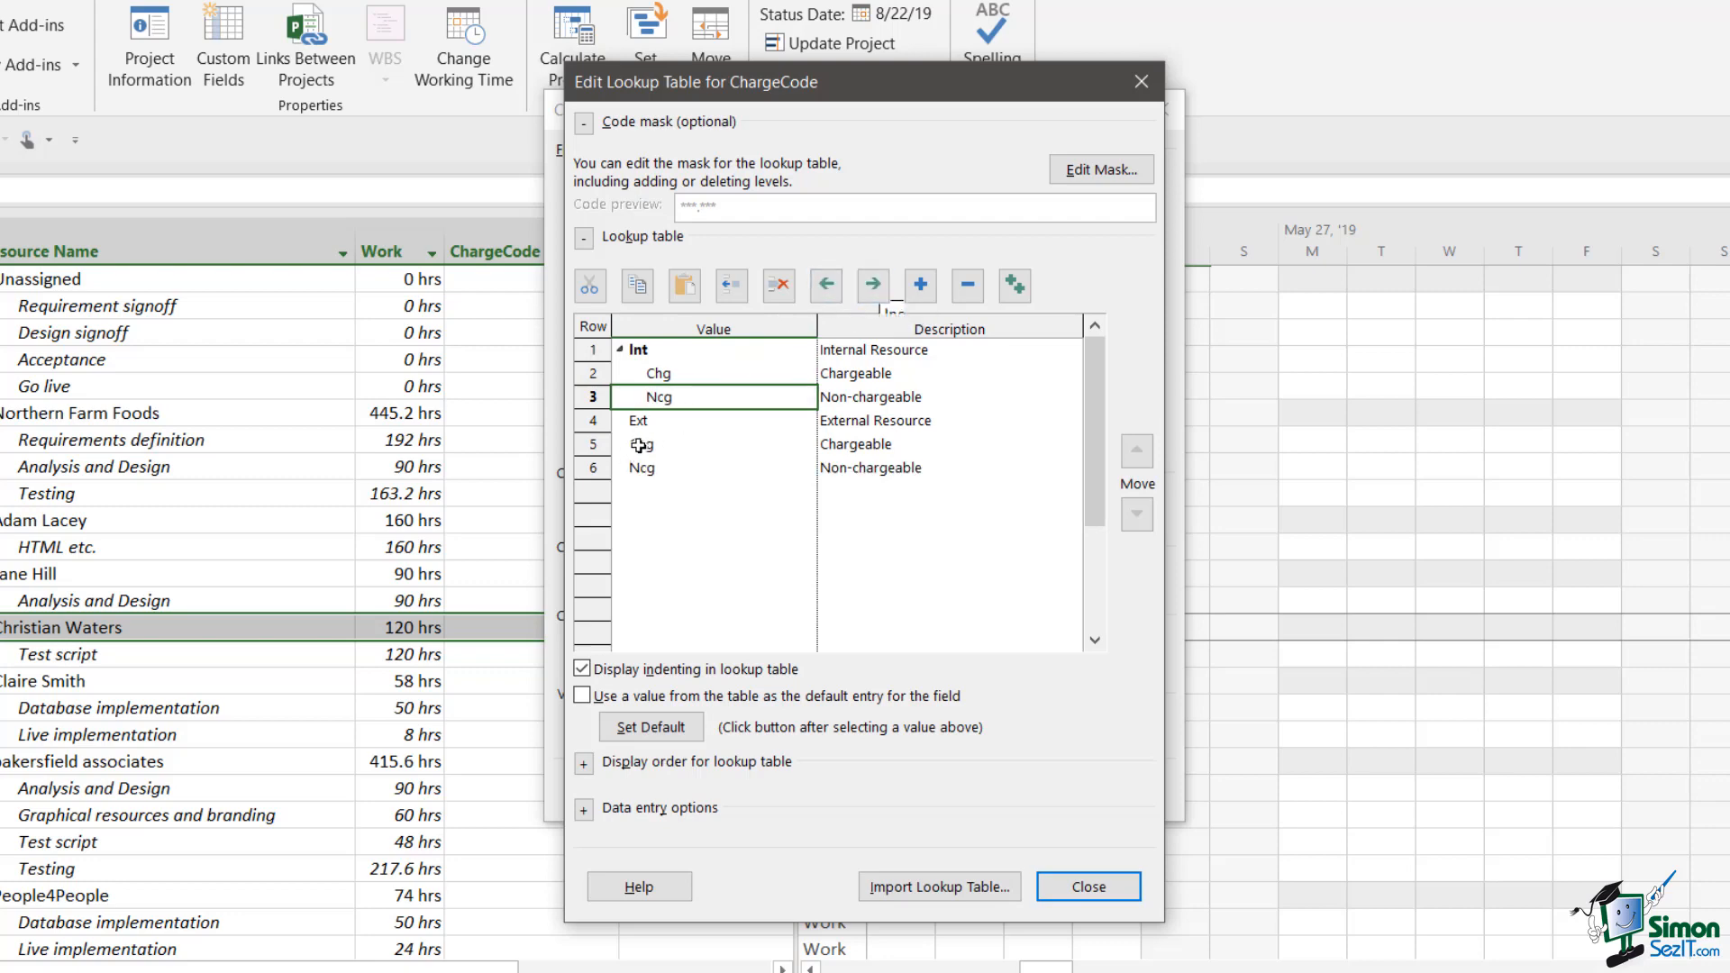
- Indent the Chg and Ncg values in rows 5 and 6 one level beneath Ext
{"action": "left_click", "coordinate": [634, 446]}
{"action": "left_click", "coordinate": [873, 287]}
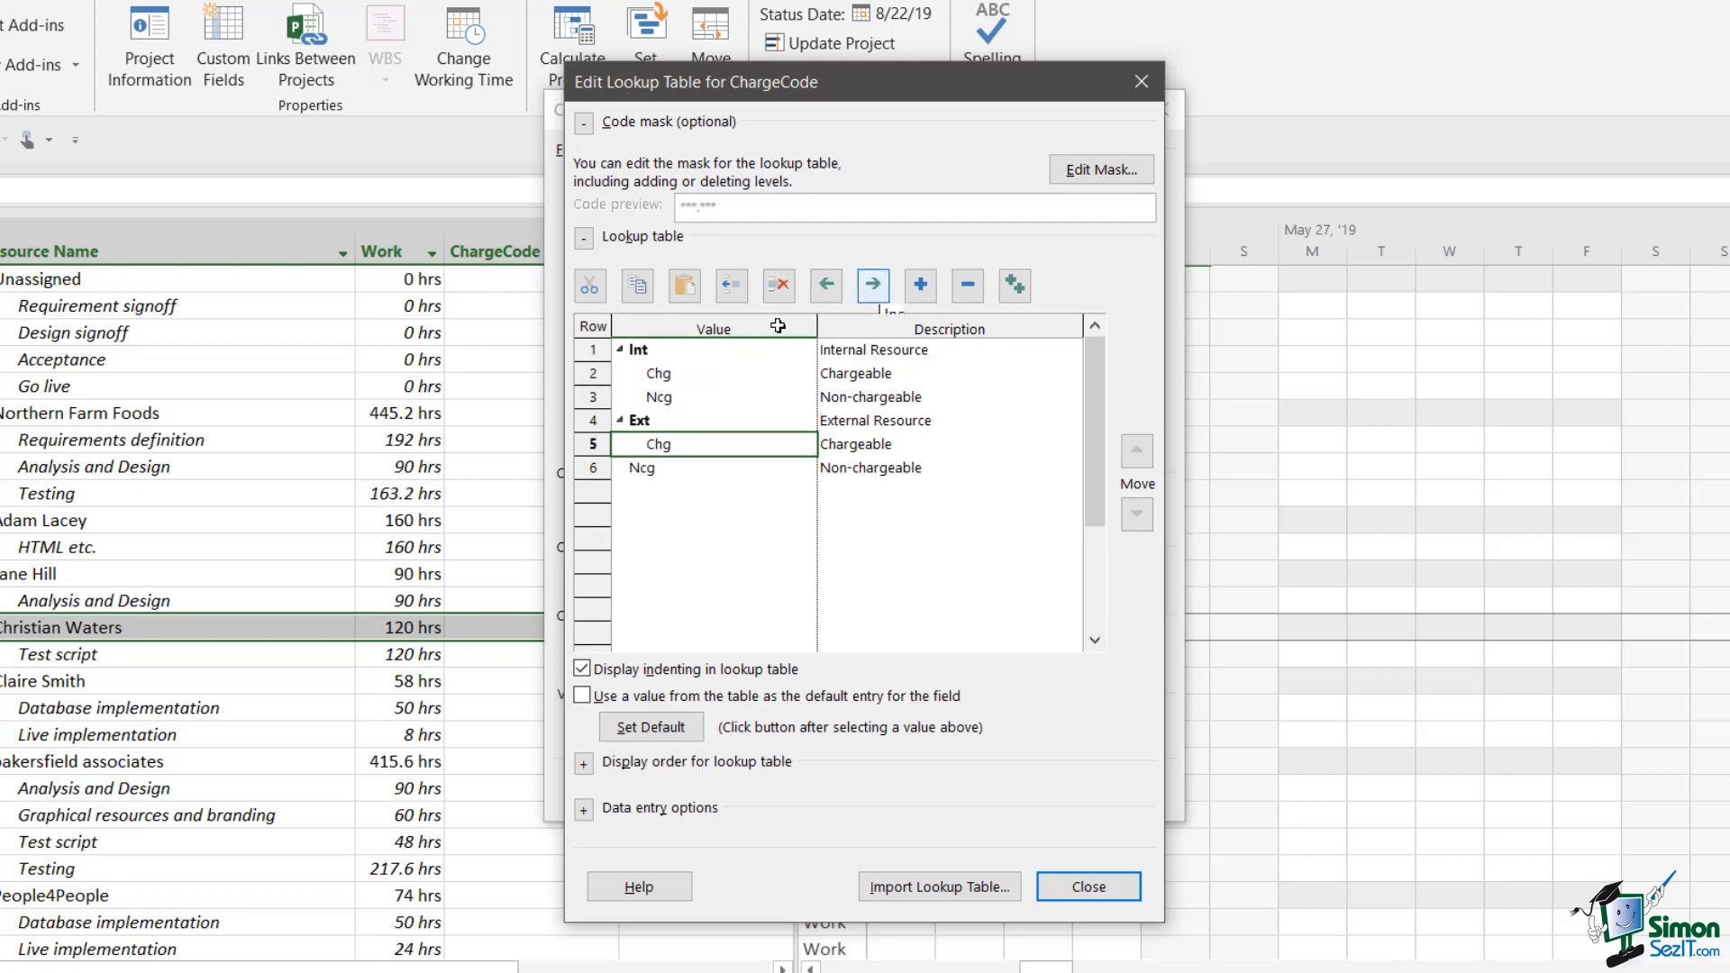
{"action": "left_click", "coordinate": [654, 467]}
{"action": "left_click", "coordinate": [873, 286]}
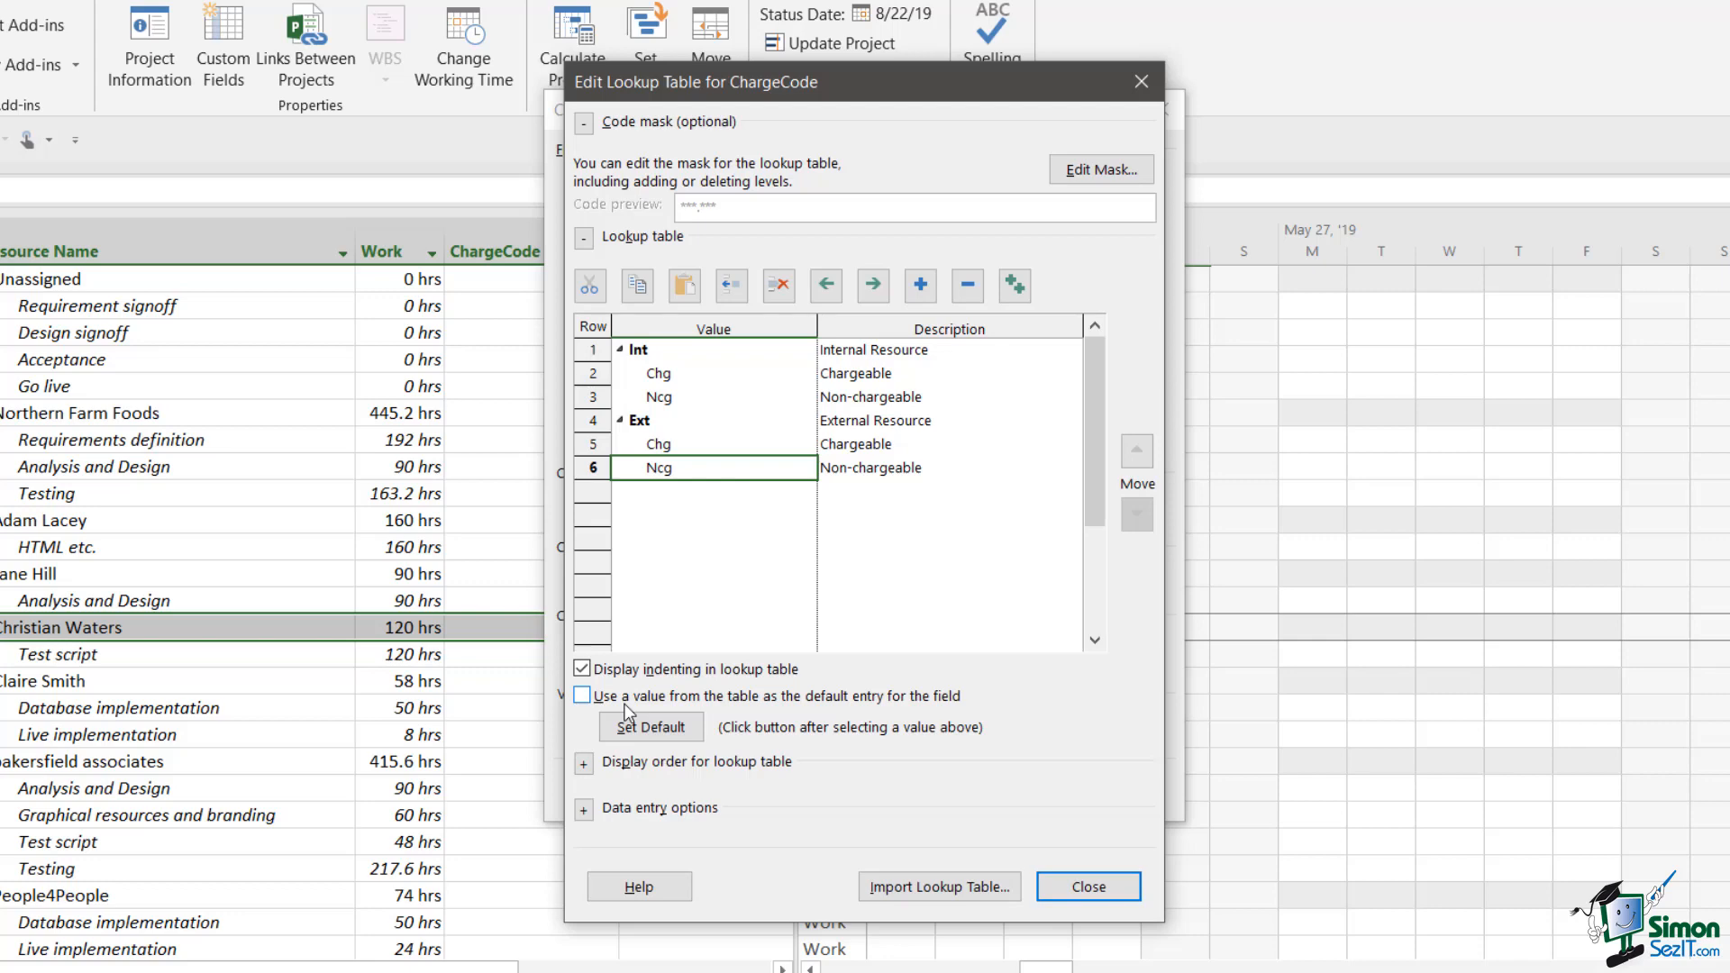
- Expand the lookup table's display order and data entry options, and accept the ChargeCode lookup table and custom field
{"action": "left_click", "coordinate": [584, 764]}
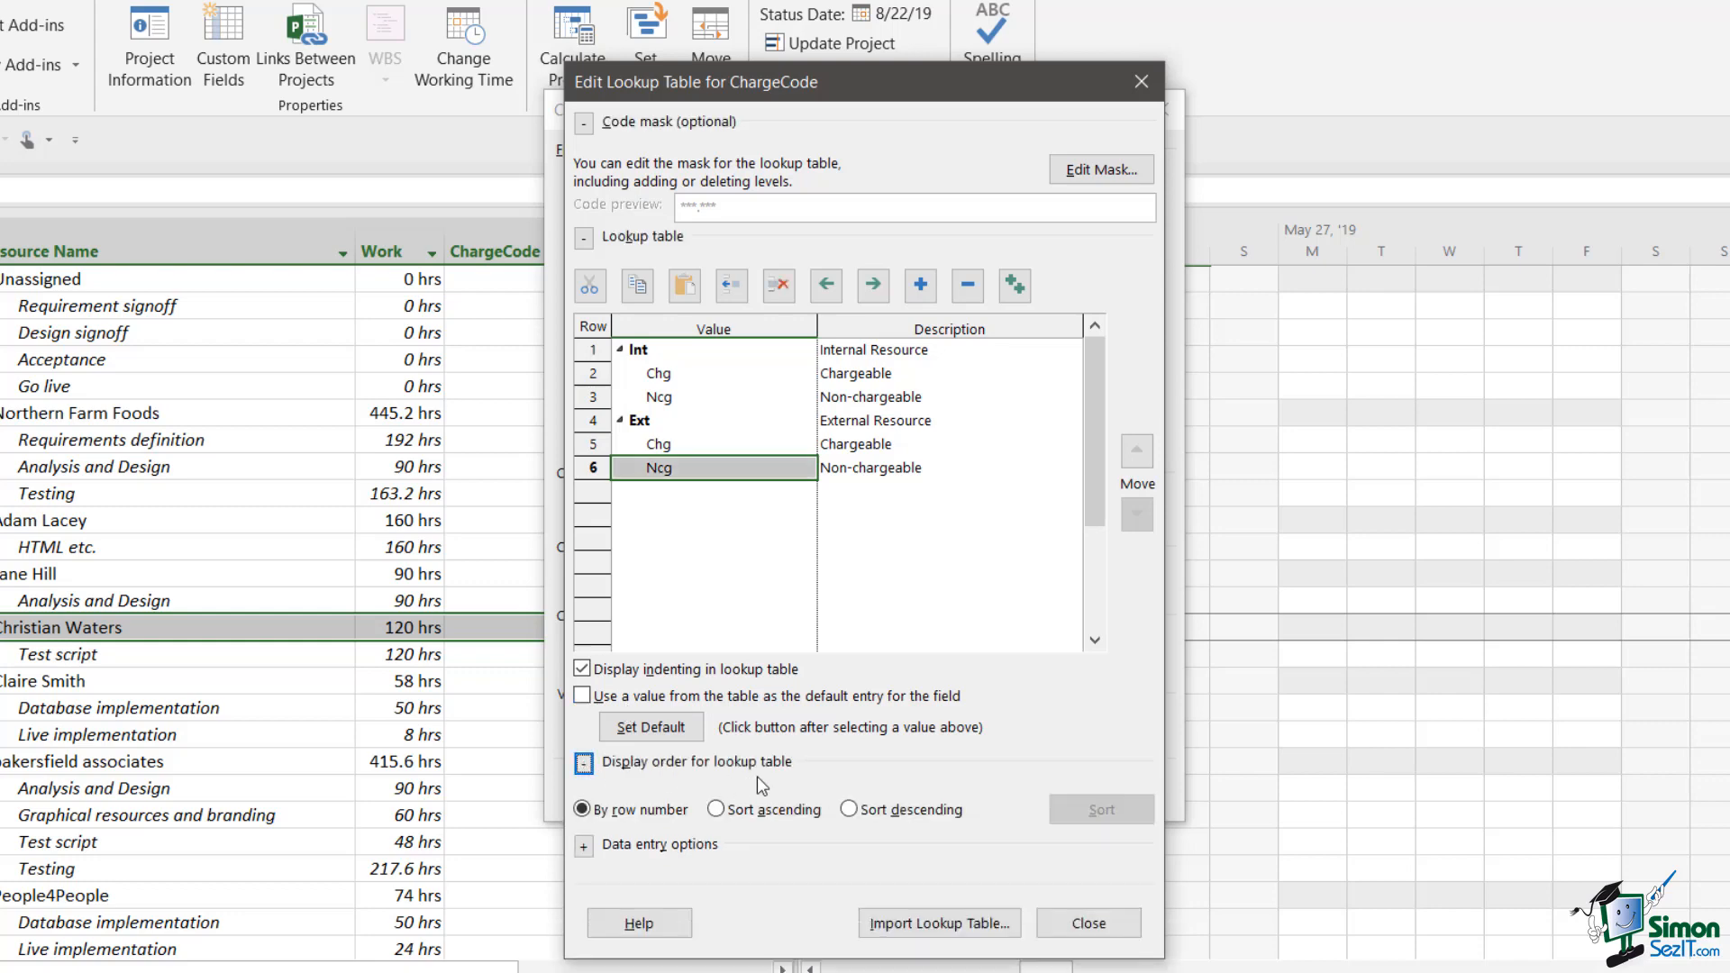
{"action": "left_click", "coordinate": [584, 847]}
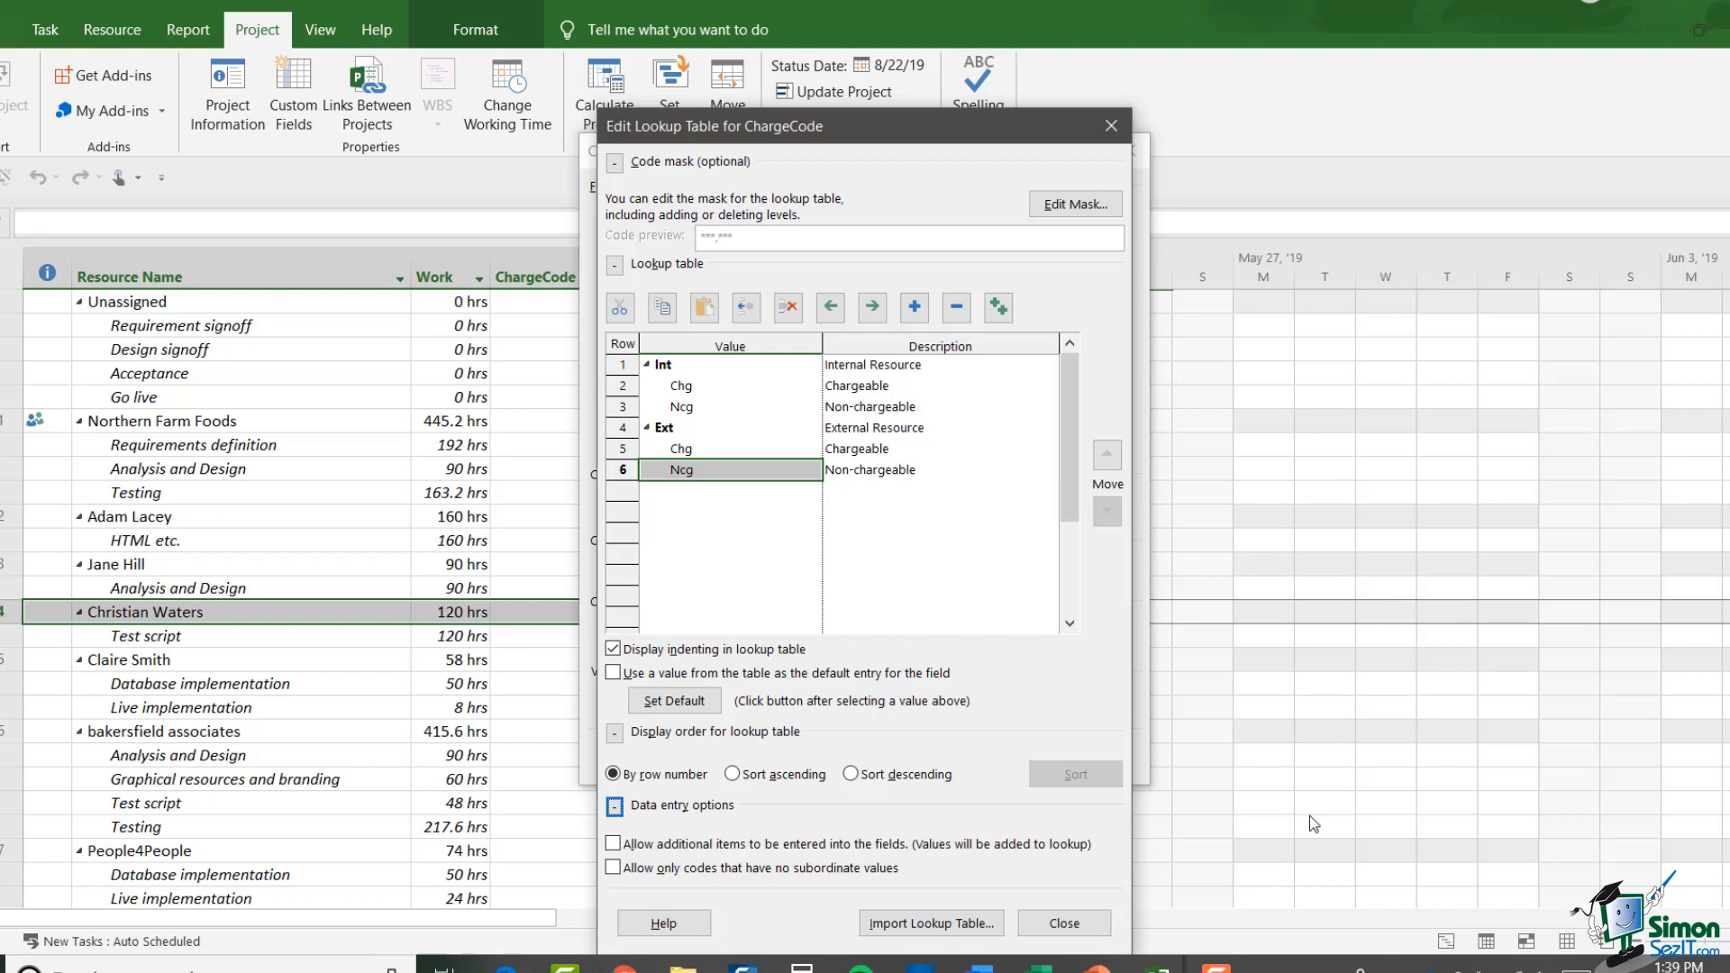
{"action": "left_click", "coordinate": [1075, 928]}
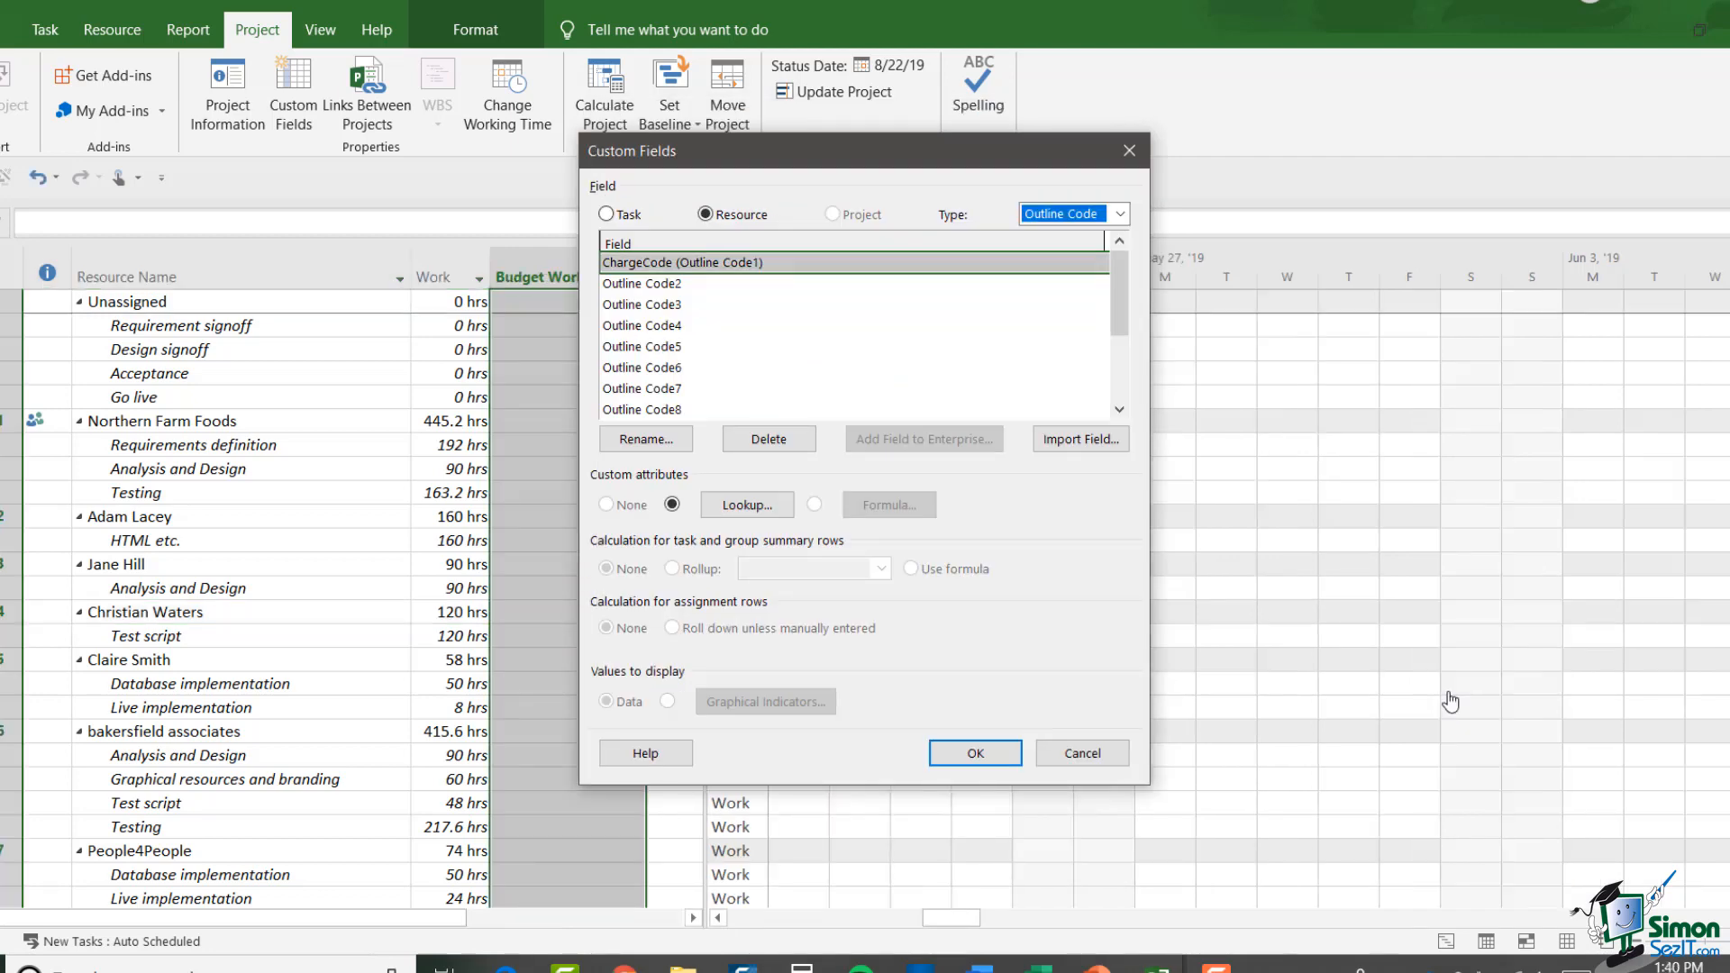
{"action": "left_click", "coordinate": [975, 755]}
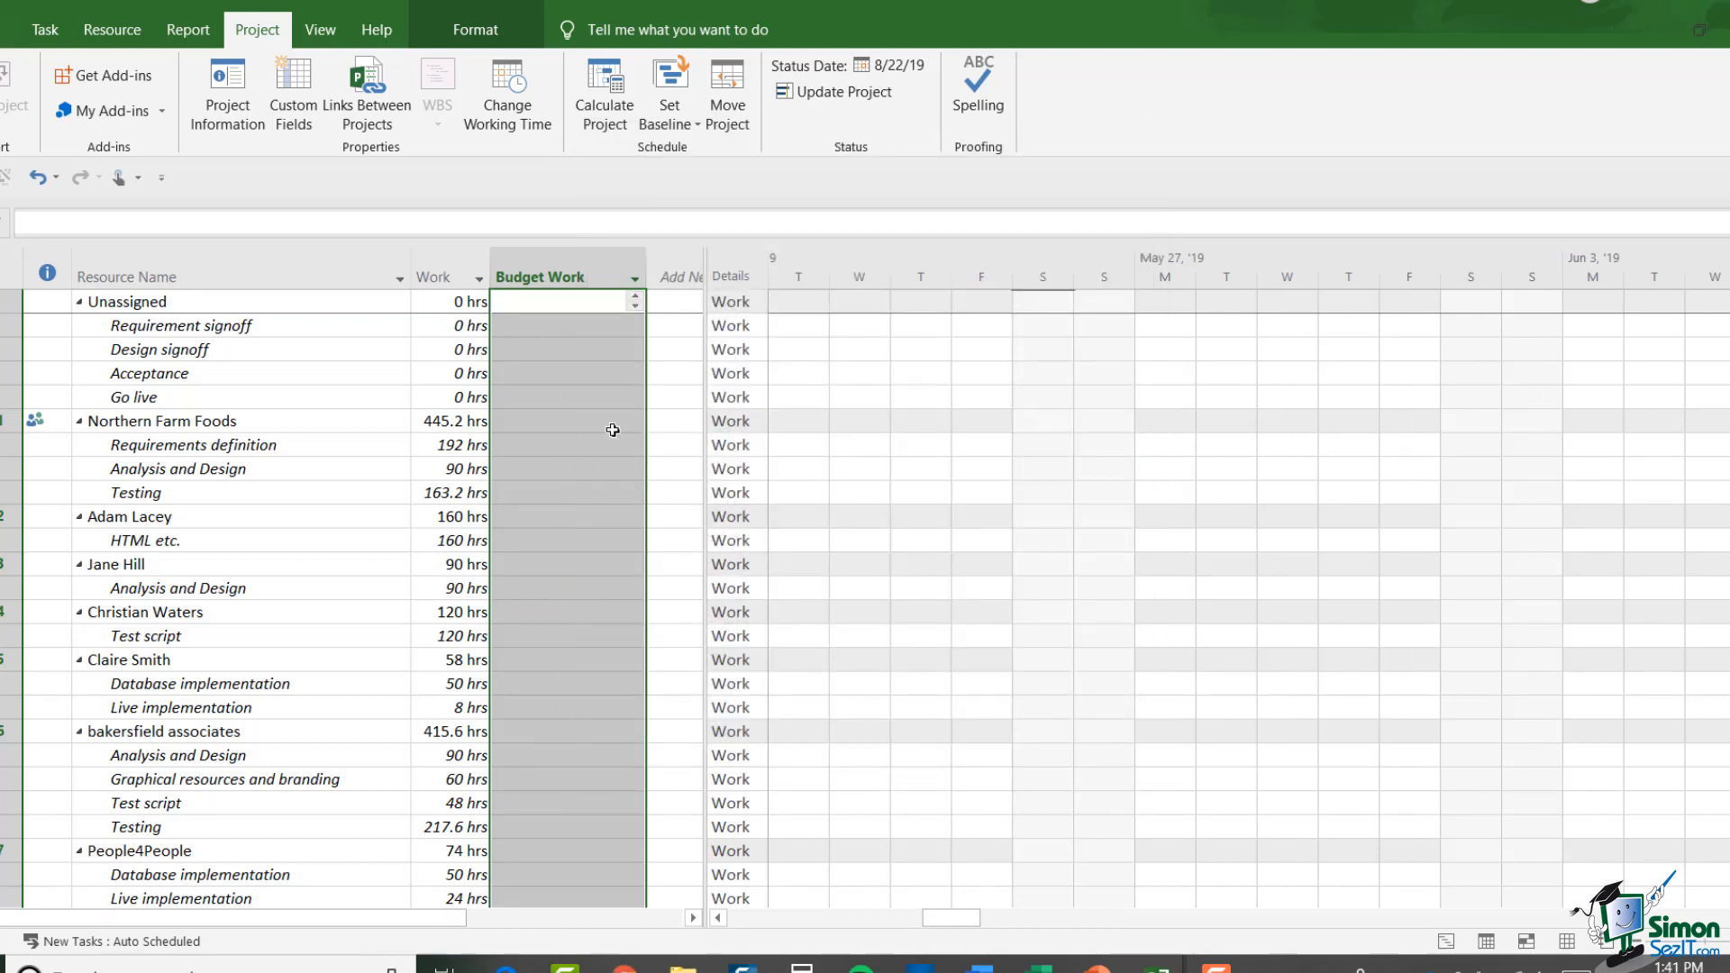
- Insert a ChargeCode (Outline Code1) column before the Budget Work column in the resource table
{"action": "right_click", "coordinate": [520, 277]}
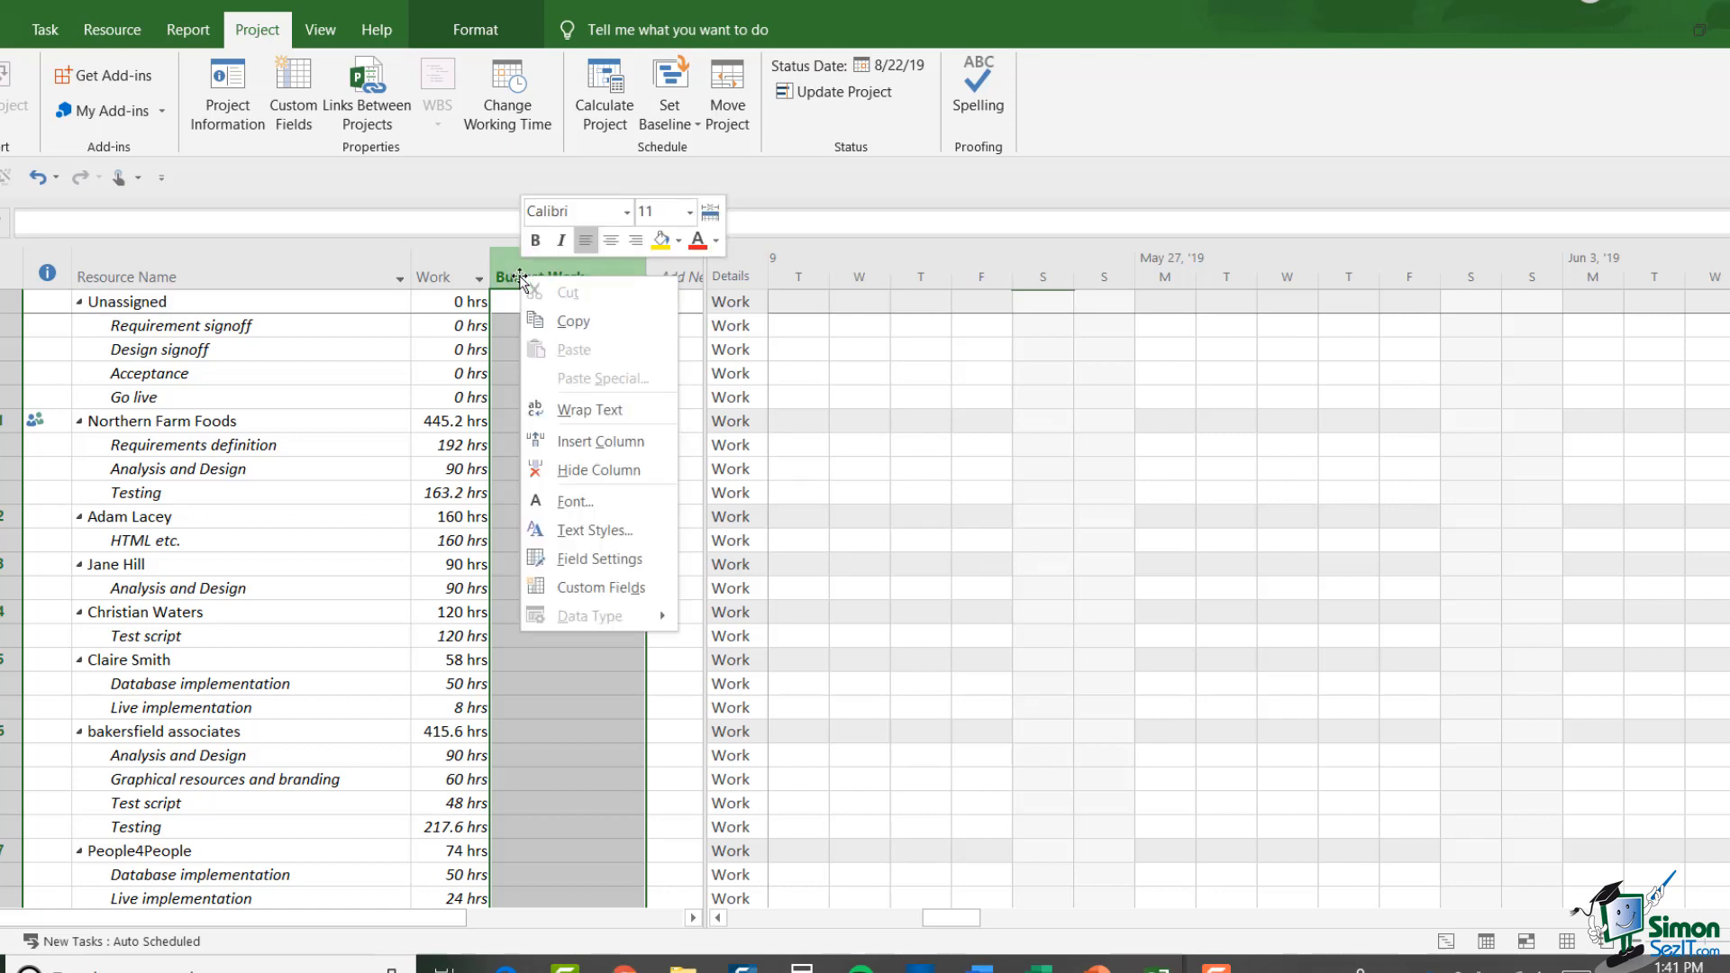
{"action": "left_click", "coordinate": [580, 441]}
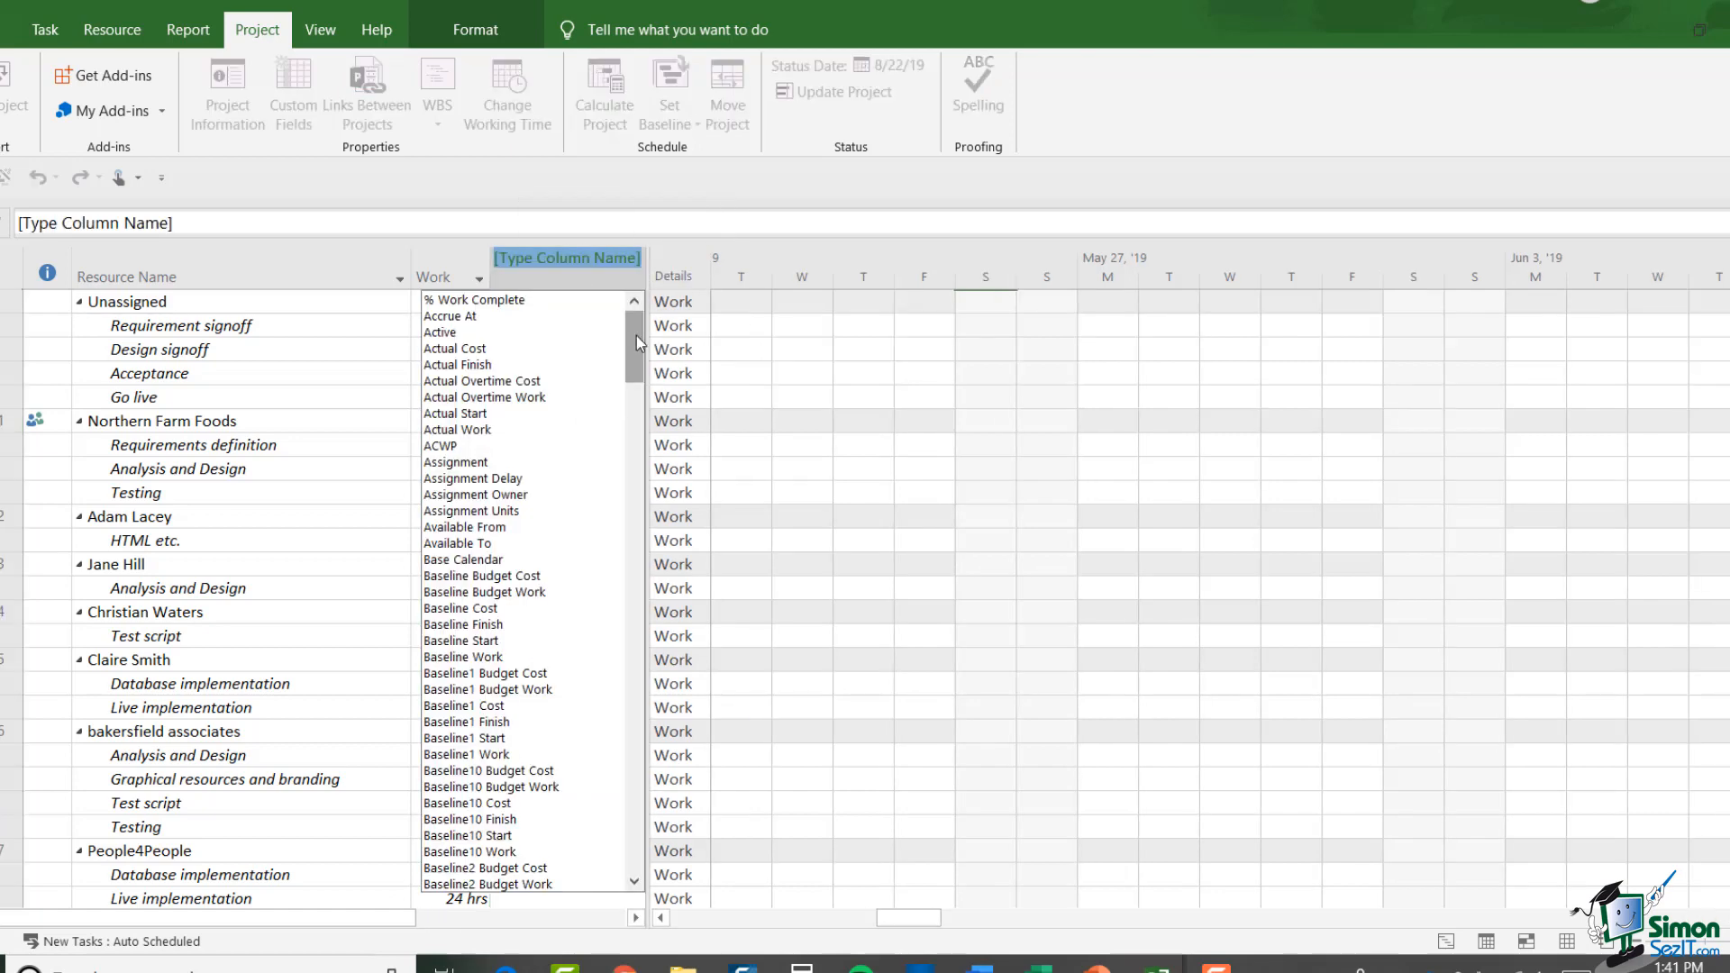
{"action": "left_click_drag", "start_coordinate": [639, 342], "coordinate": [617, 502]}
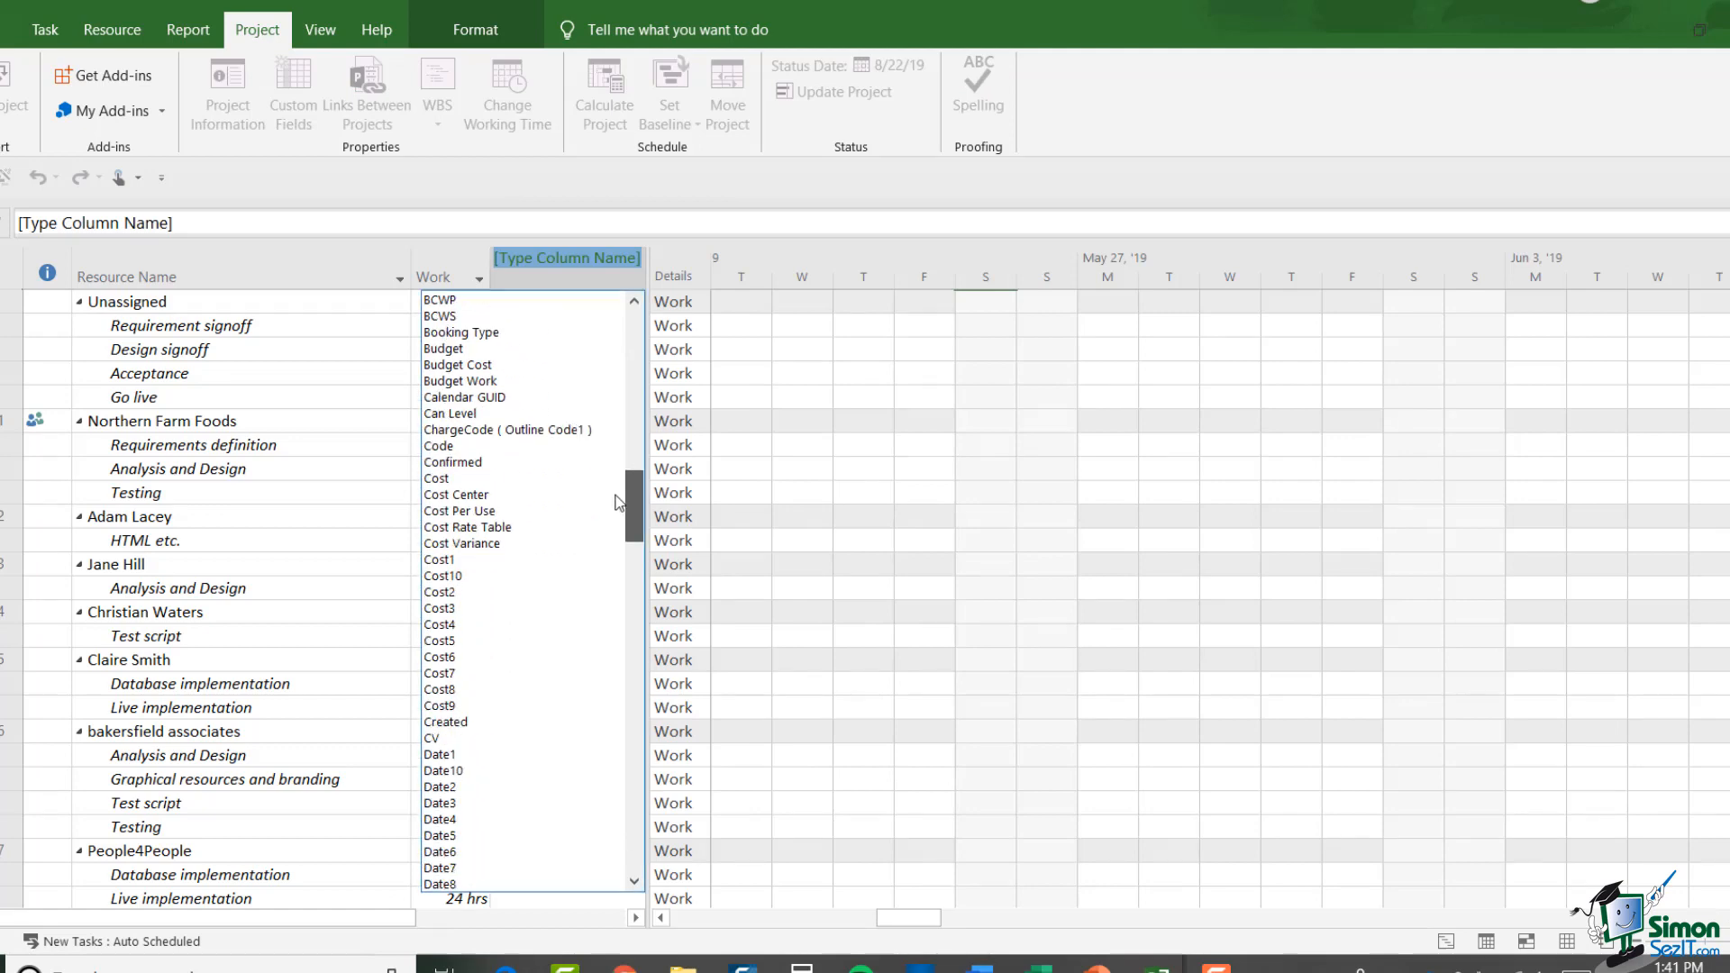
{"action": "left_click", "coordinate": [477, 431]}
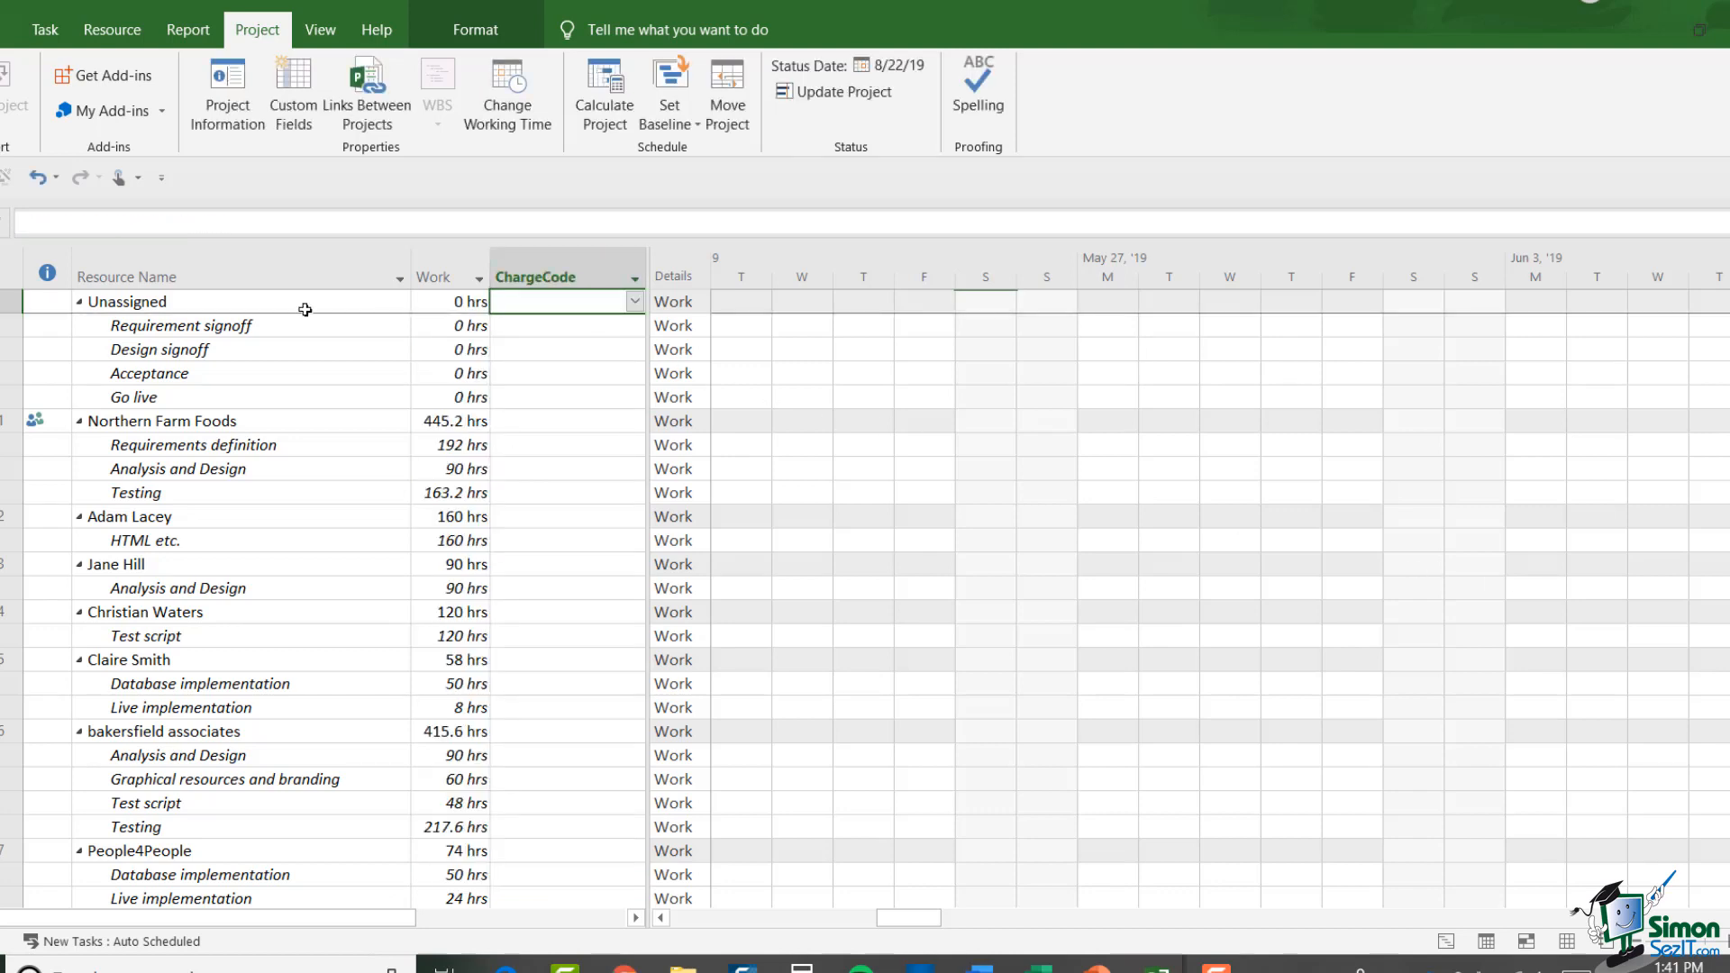
- Set the ChargeCode of Northern Farm Foods to Ext.Ncg, an external non-chargeable resource
{"action": "left_click", "coordinate": [577, 423]}
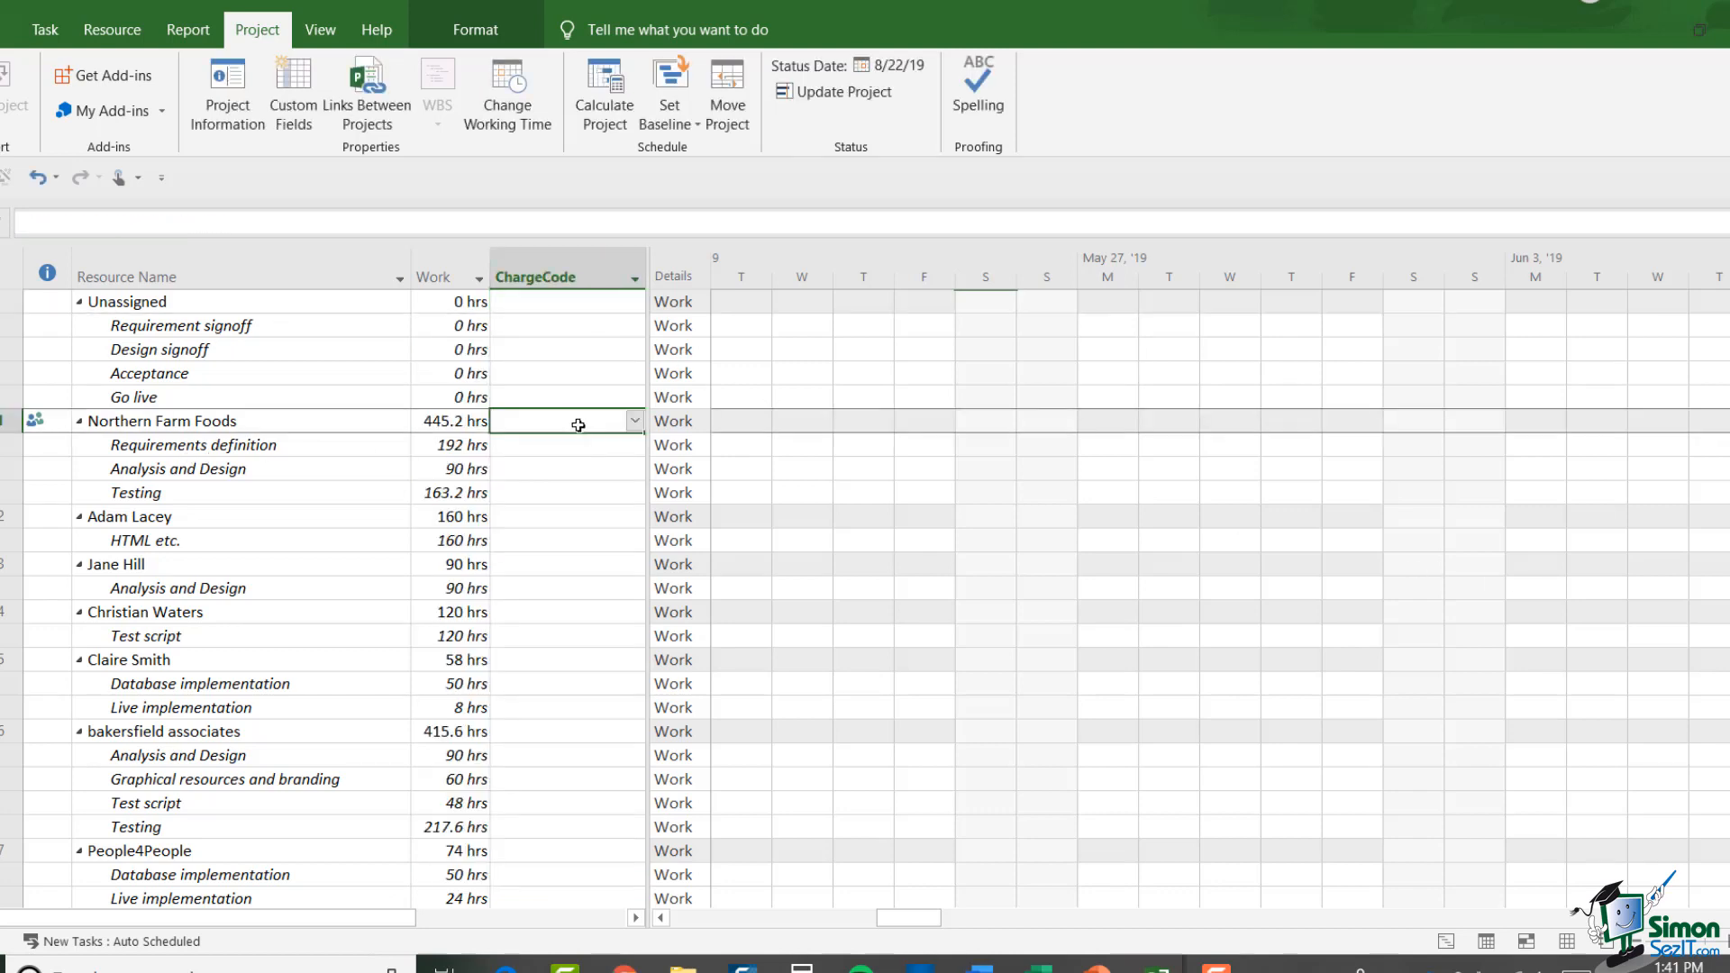
{"action": "left_click", "coordinate": [635, 421]}
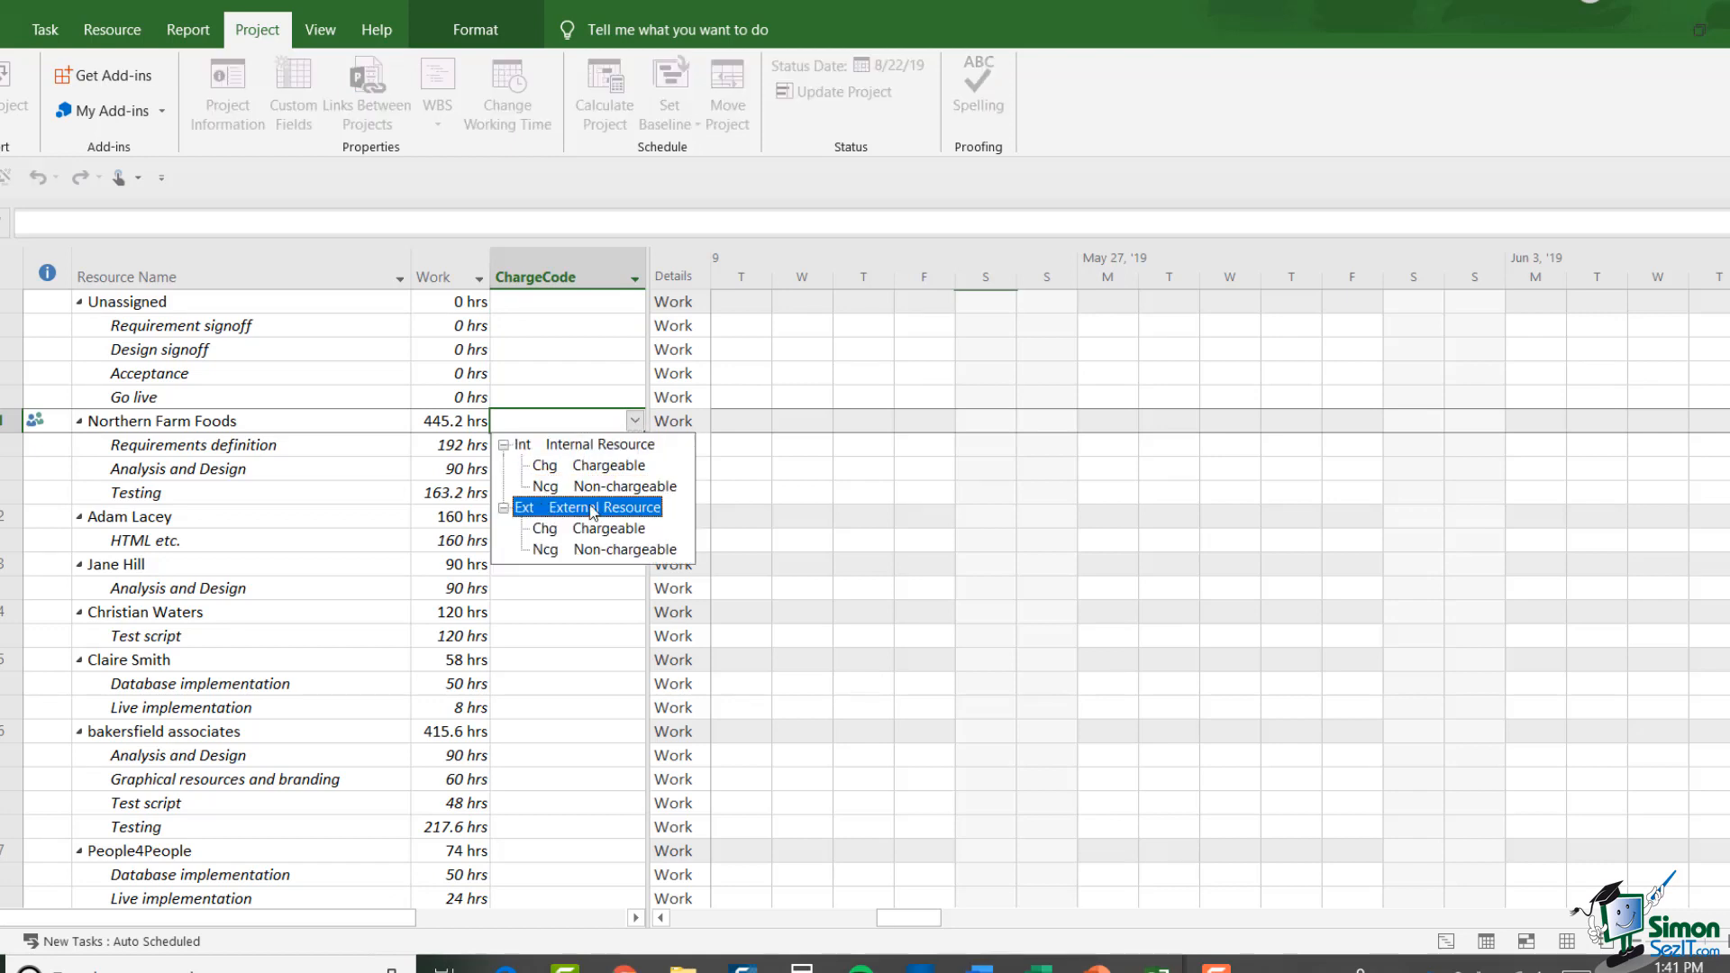
{"action": "left_click", "coordinate": [634, 550]}
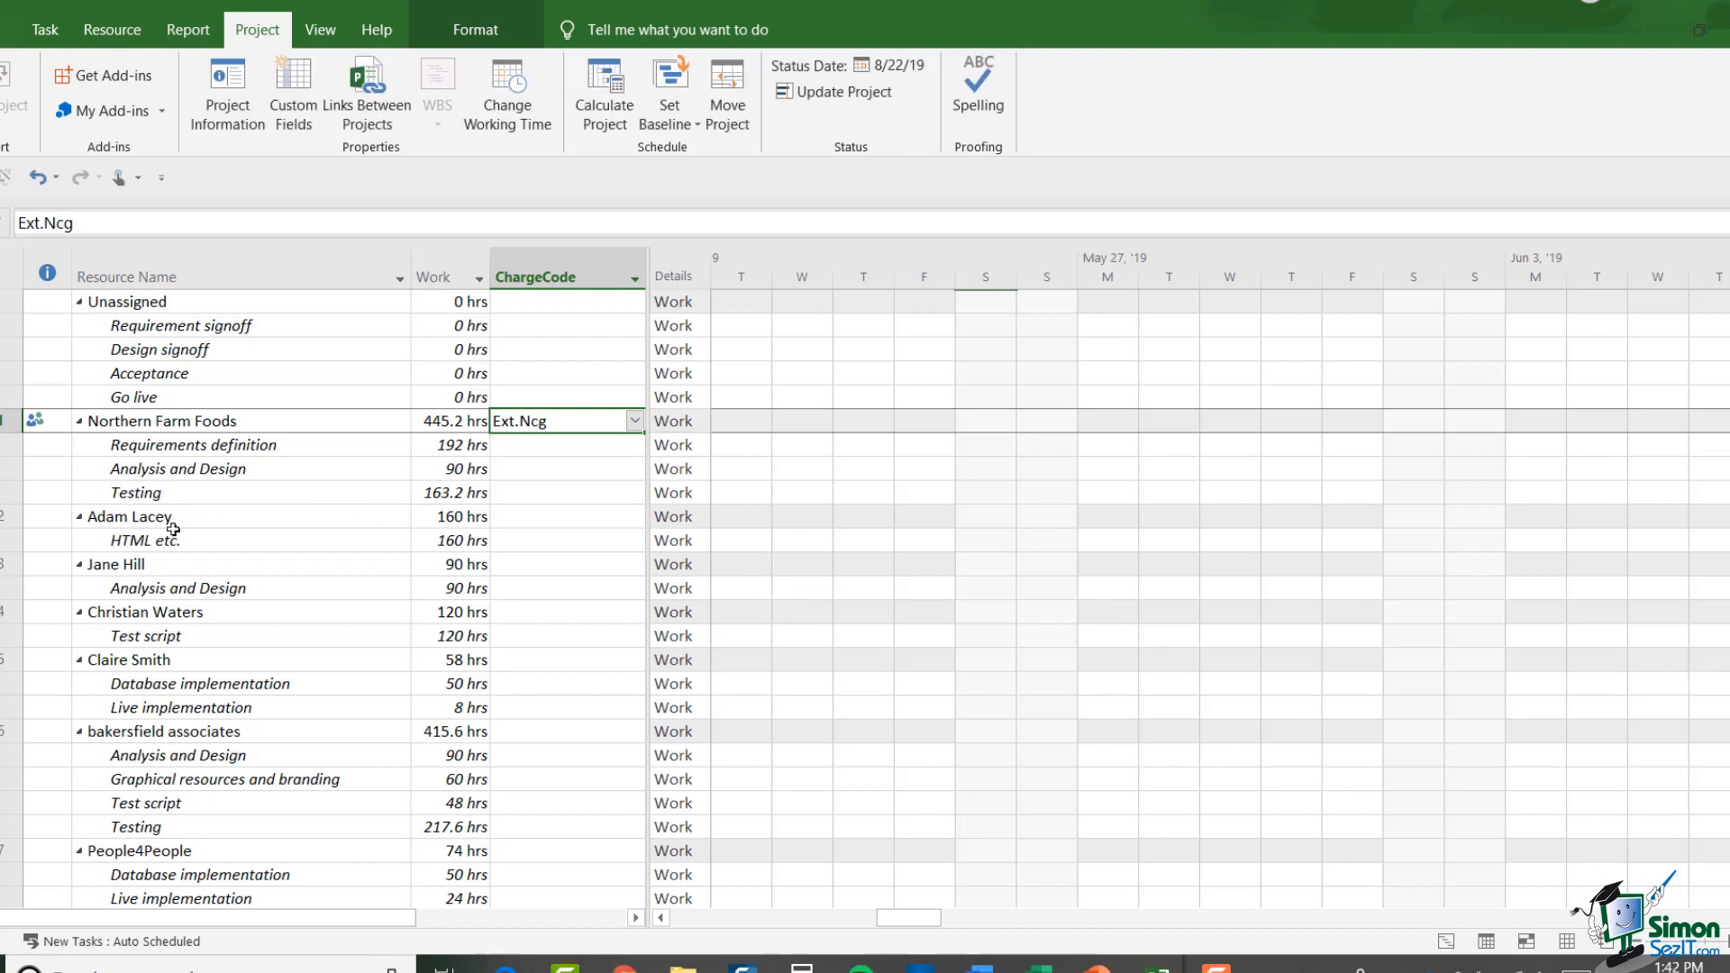
- Set the ChargeCode of resources 2 and 3 to Int.Ncg, internal non-chargeable
{"action": "left_click", "coordinate": [532, 516]}
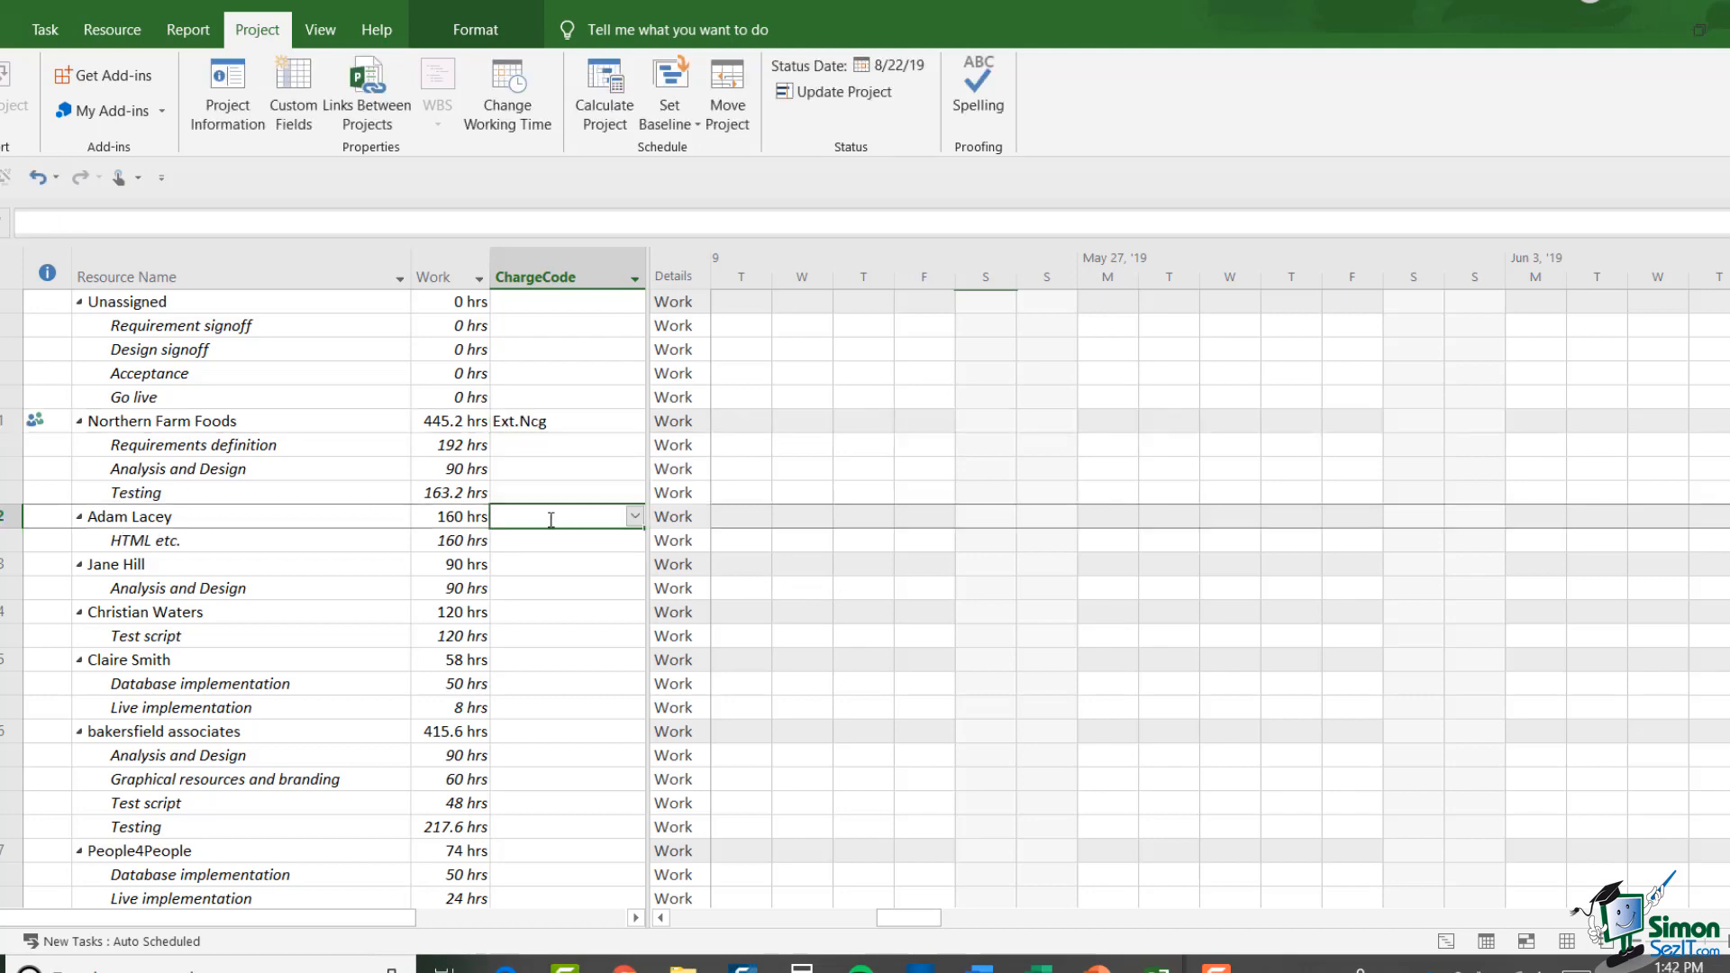
{"action": "left_click", "coordinate": [635, 515]}
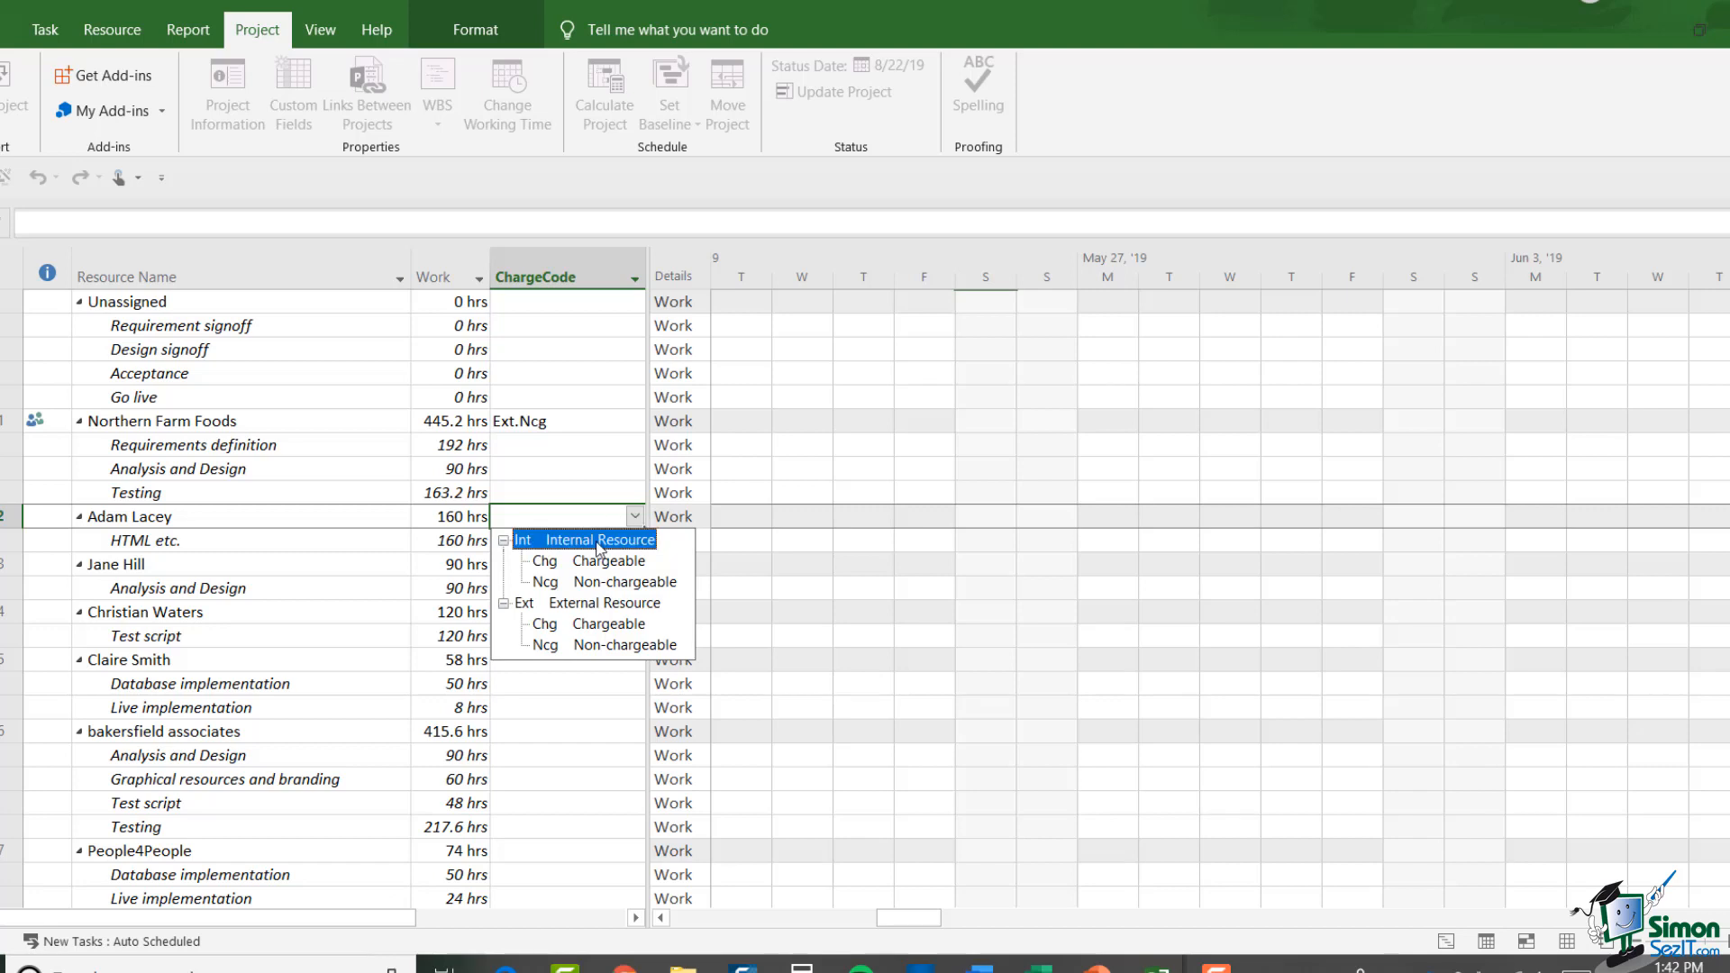
{"action": "left_click", "coordinate": [613, 581]}
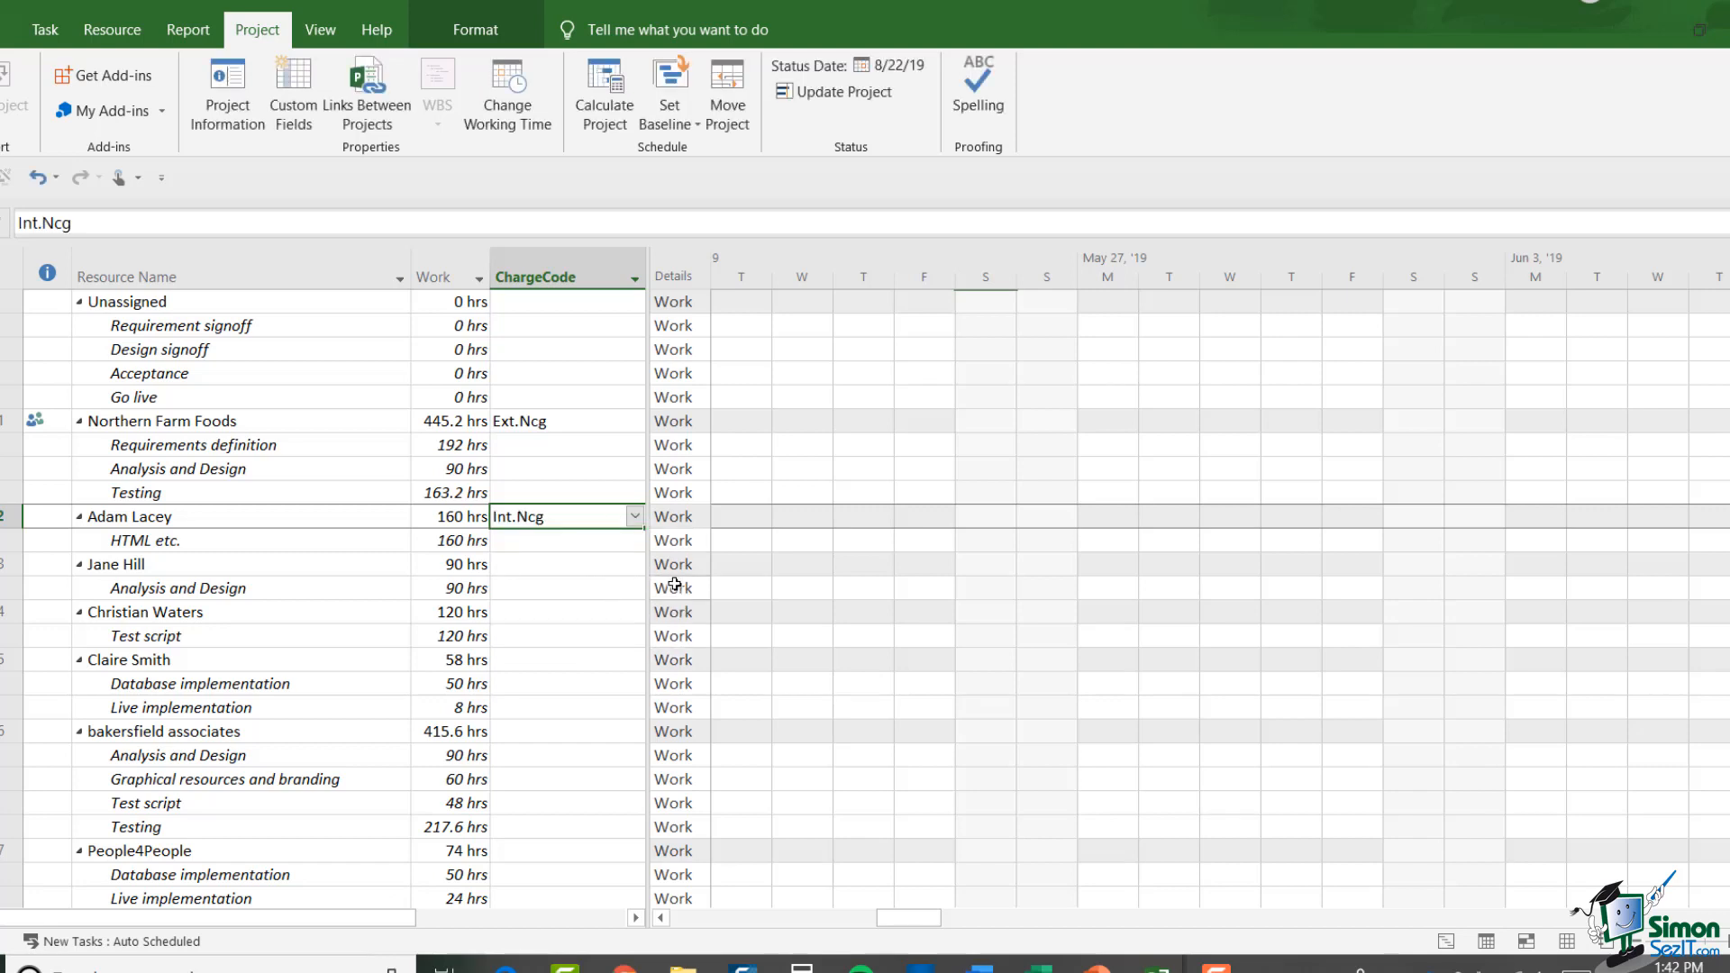
{"action": "left_click", "coordinate": [542, 566]}
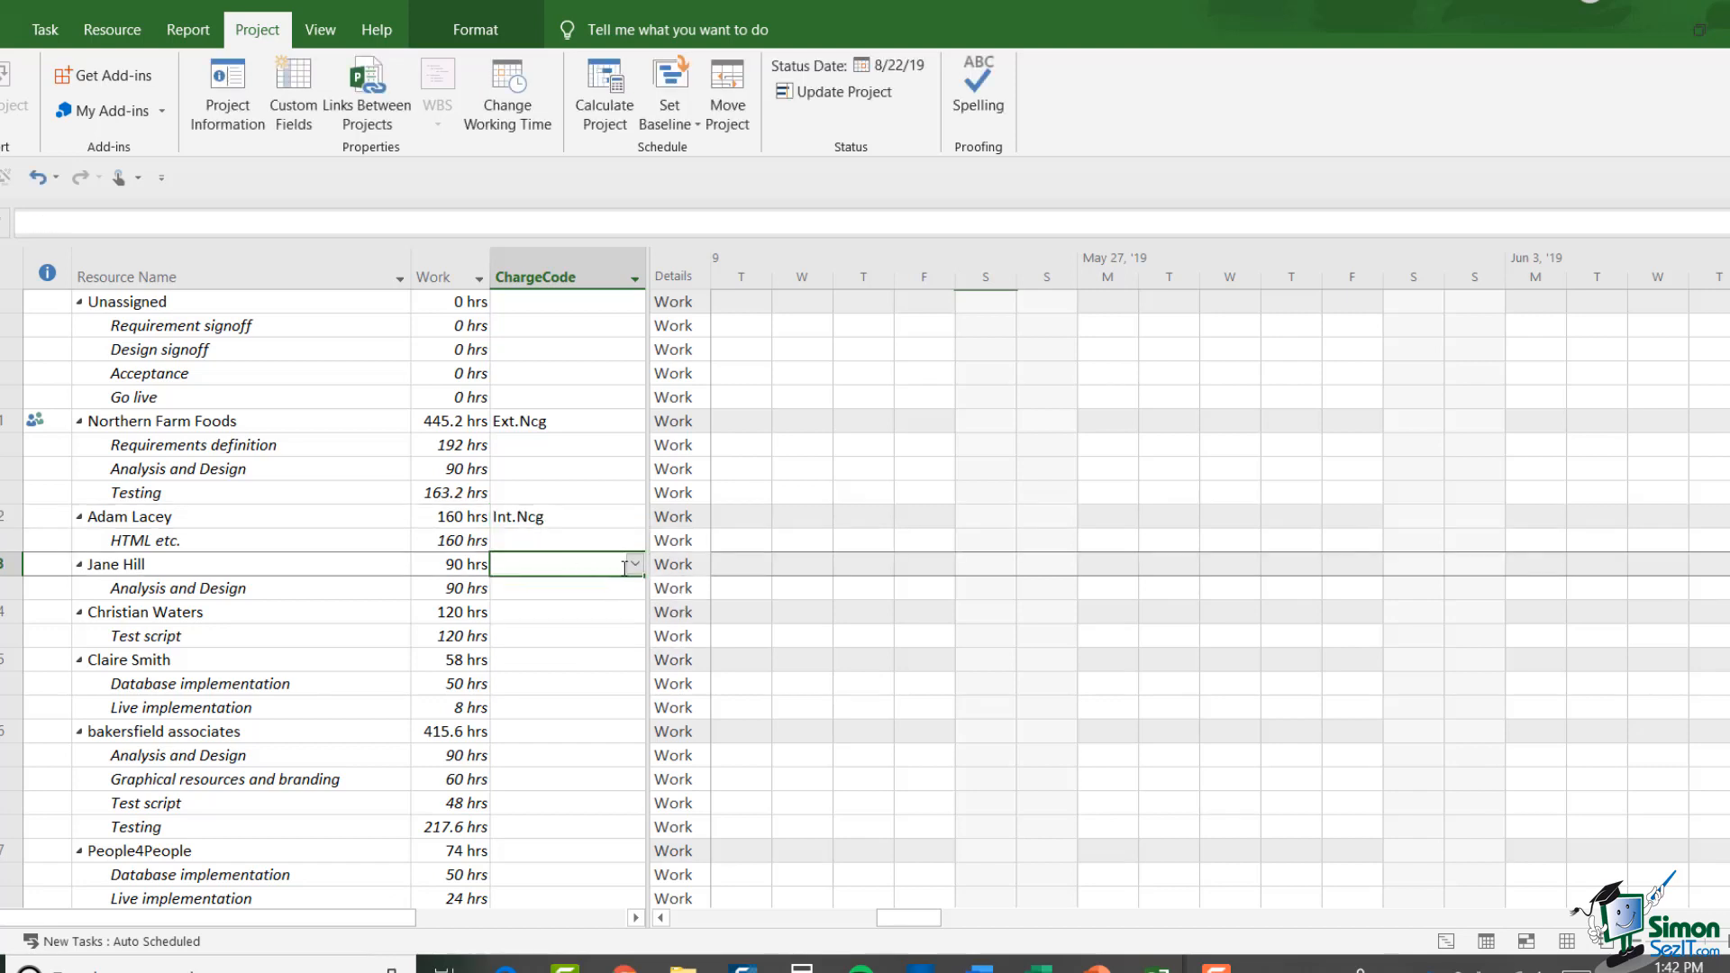
{"action": "left_click", "coordinate": [637, 566]}
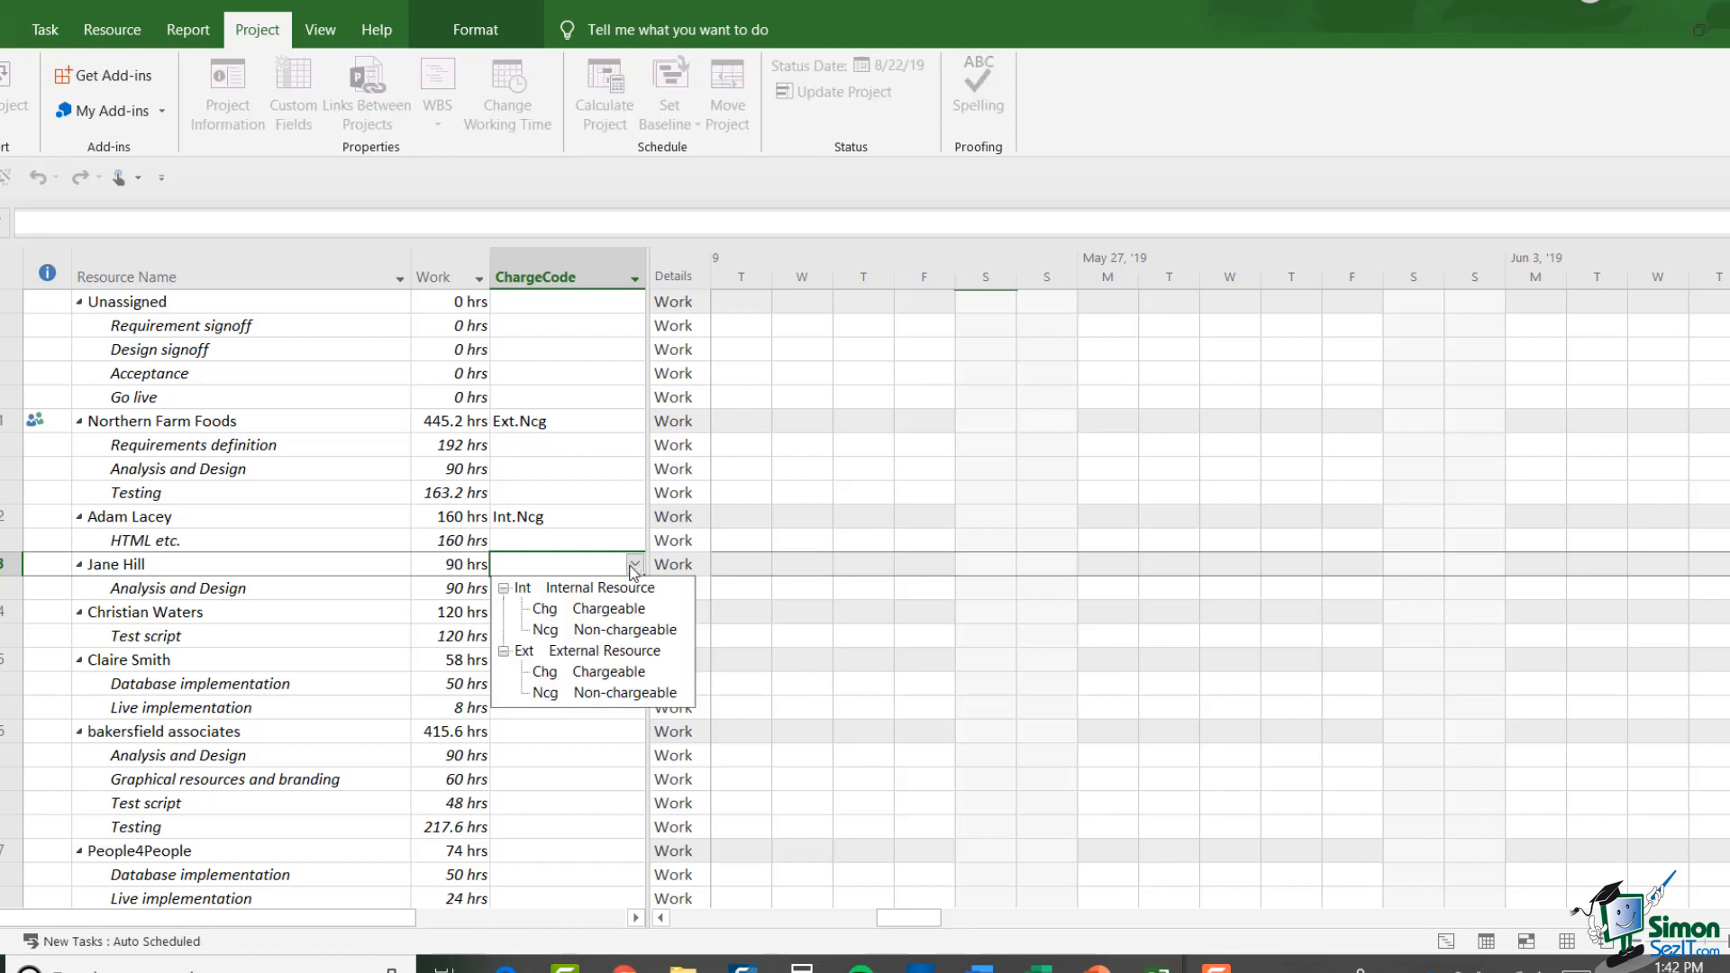
{"action": "left_click", "coordinate": [588, 631]}
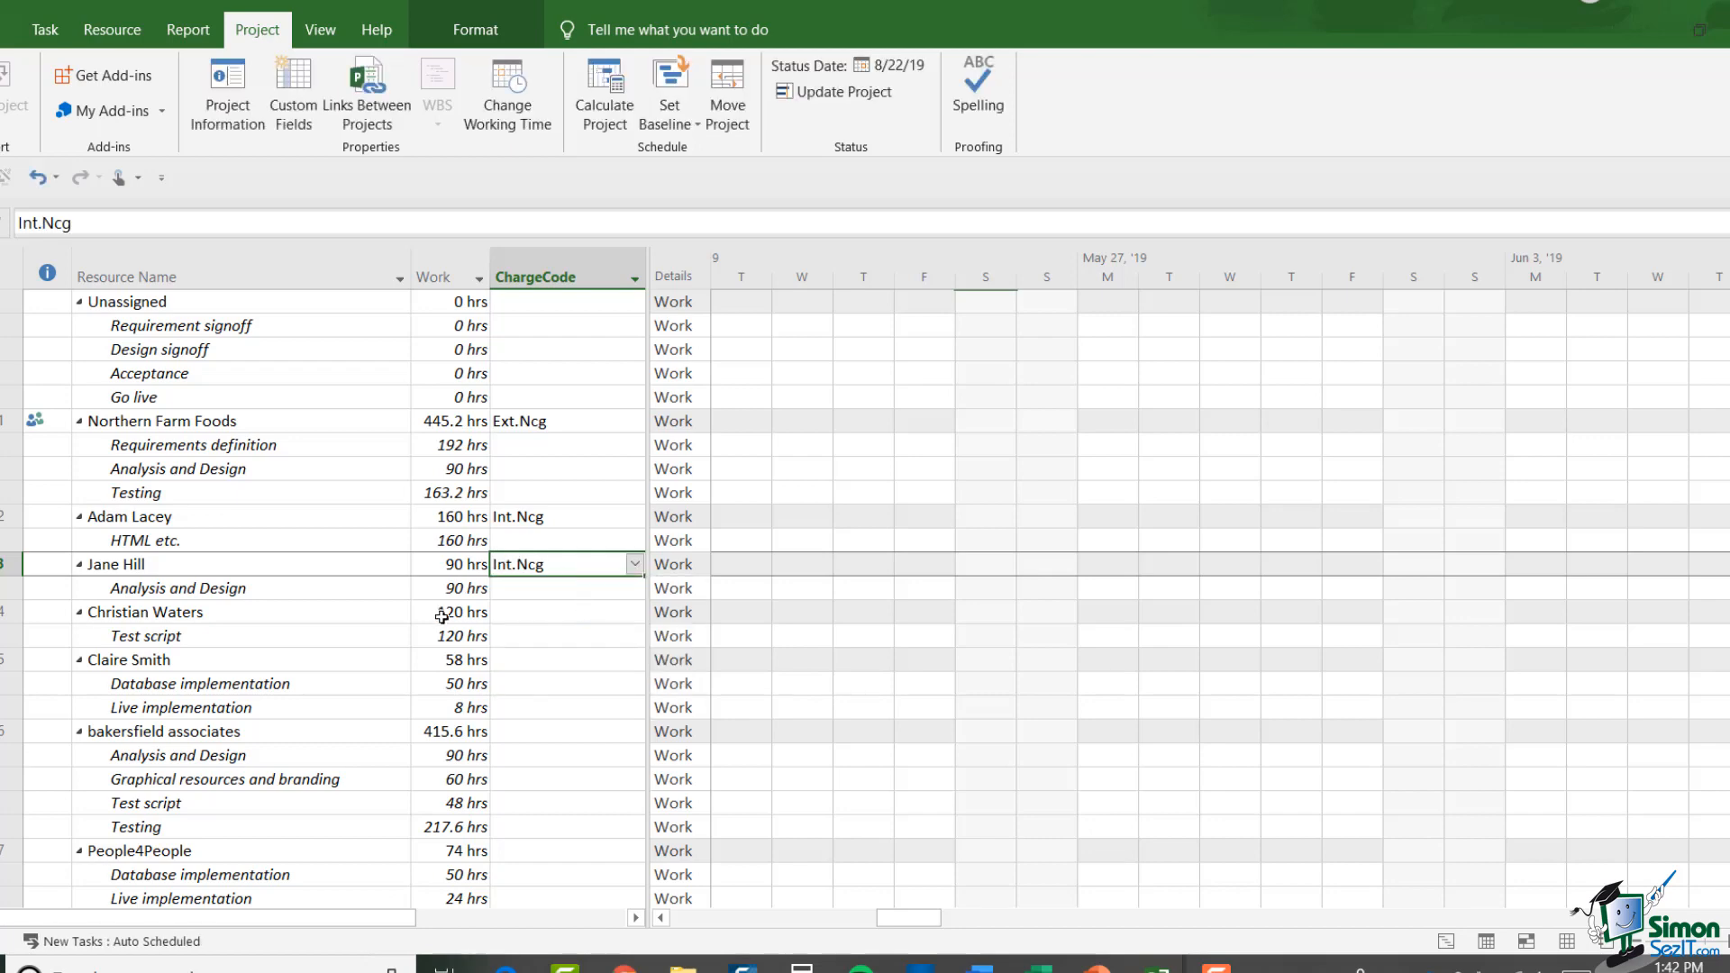
- Set the ChargeCode of resource 4 to Int.Chg, internal chargeable
{"action": "left_click", "coordinate": [555, 613]}
{"action": "left_click", "coordinate": [635, 614]}
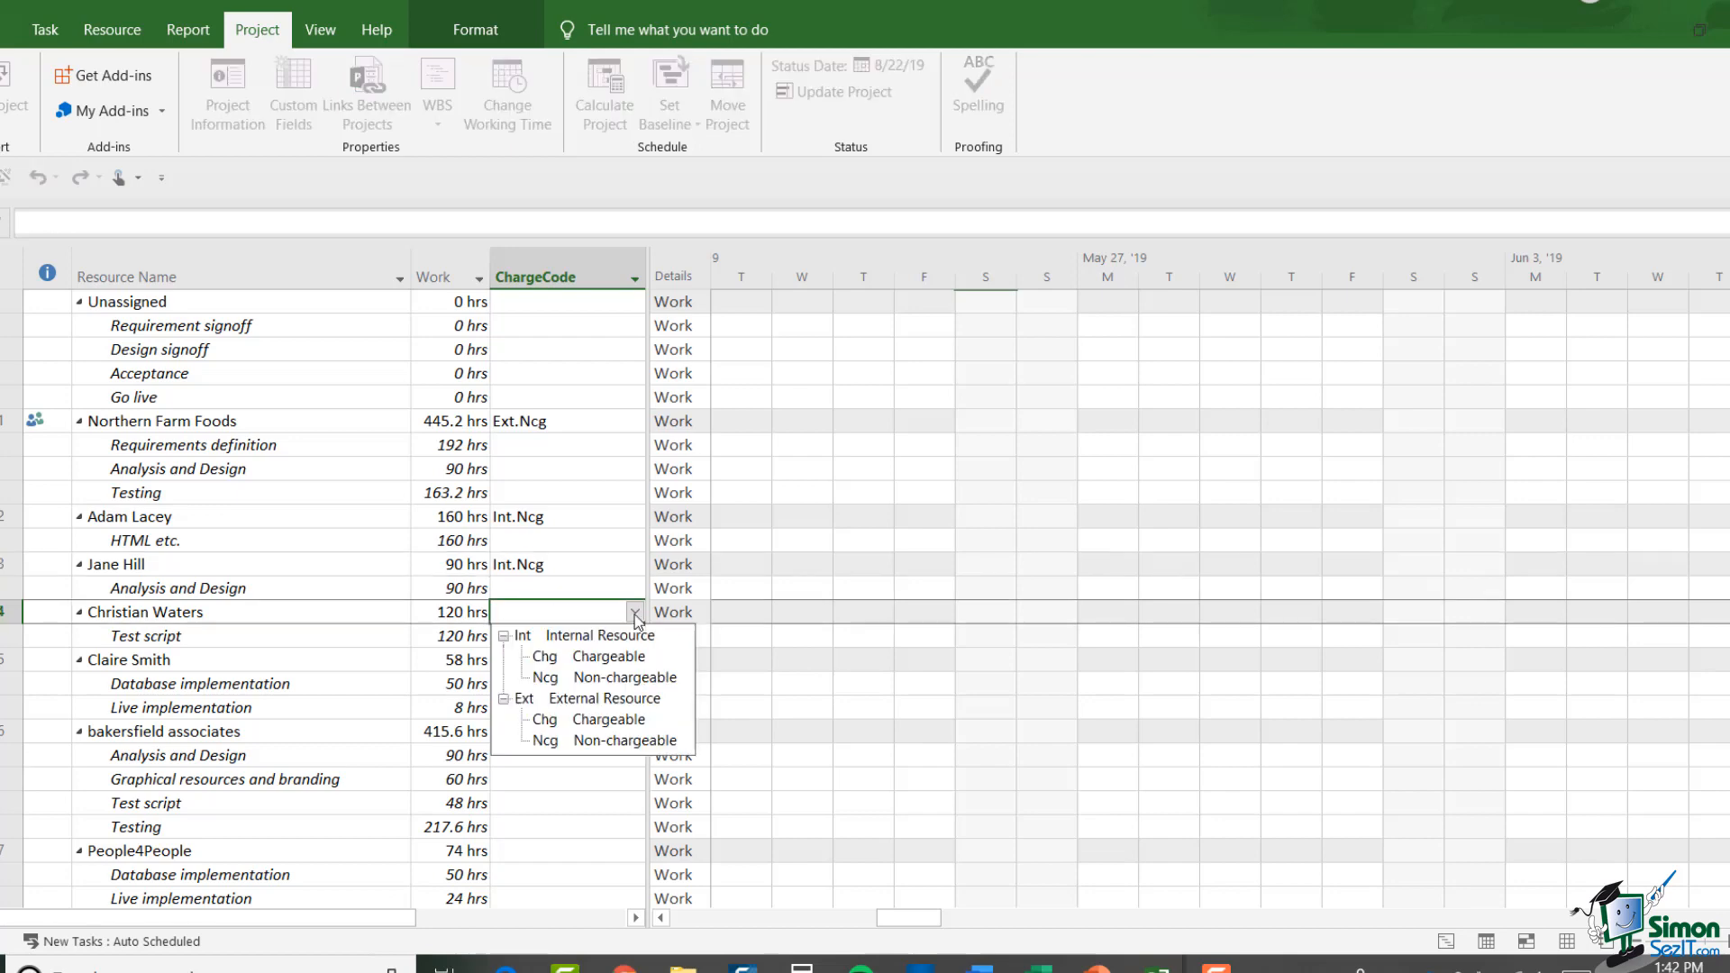
{"action": "left_click", "coordinate": [609, 657]}
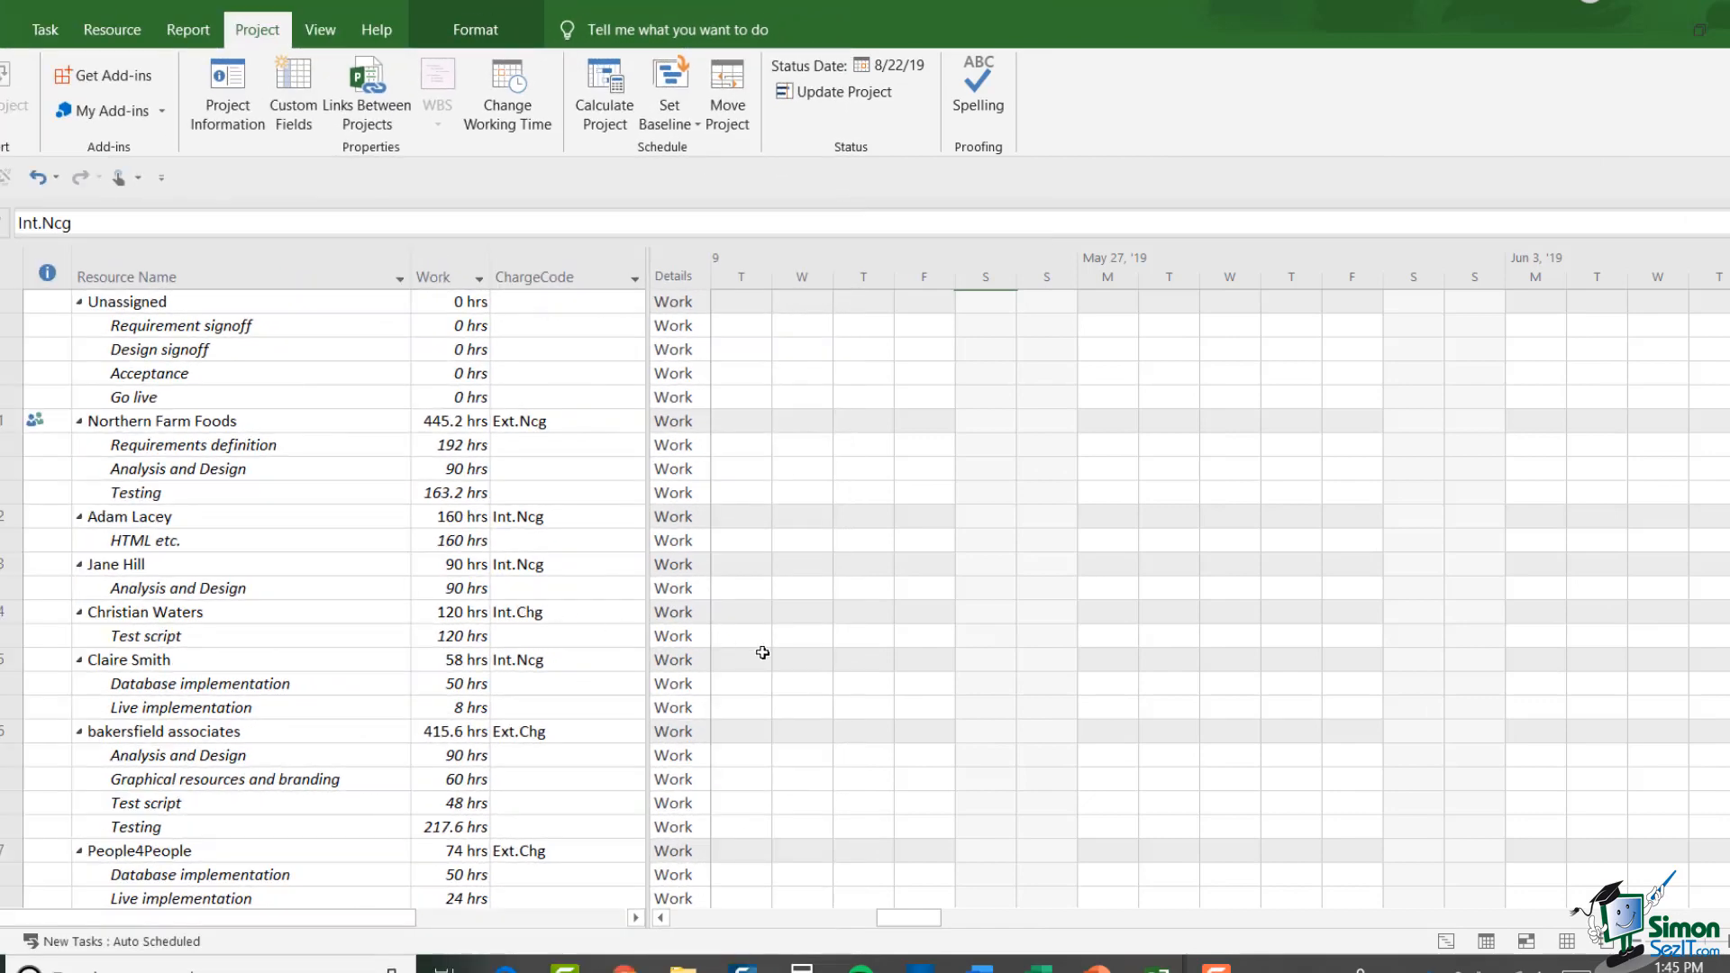
{"action": "scroll", "coordinate": [590, 623], "scroll_direction": "down", "scroll_amount": 4}
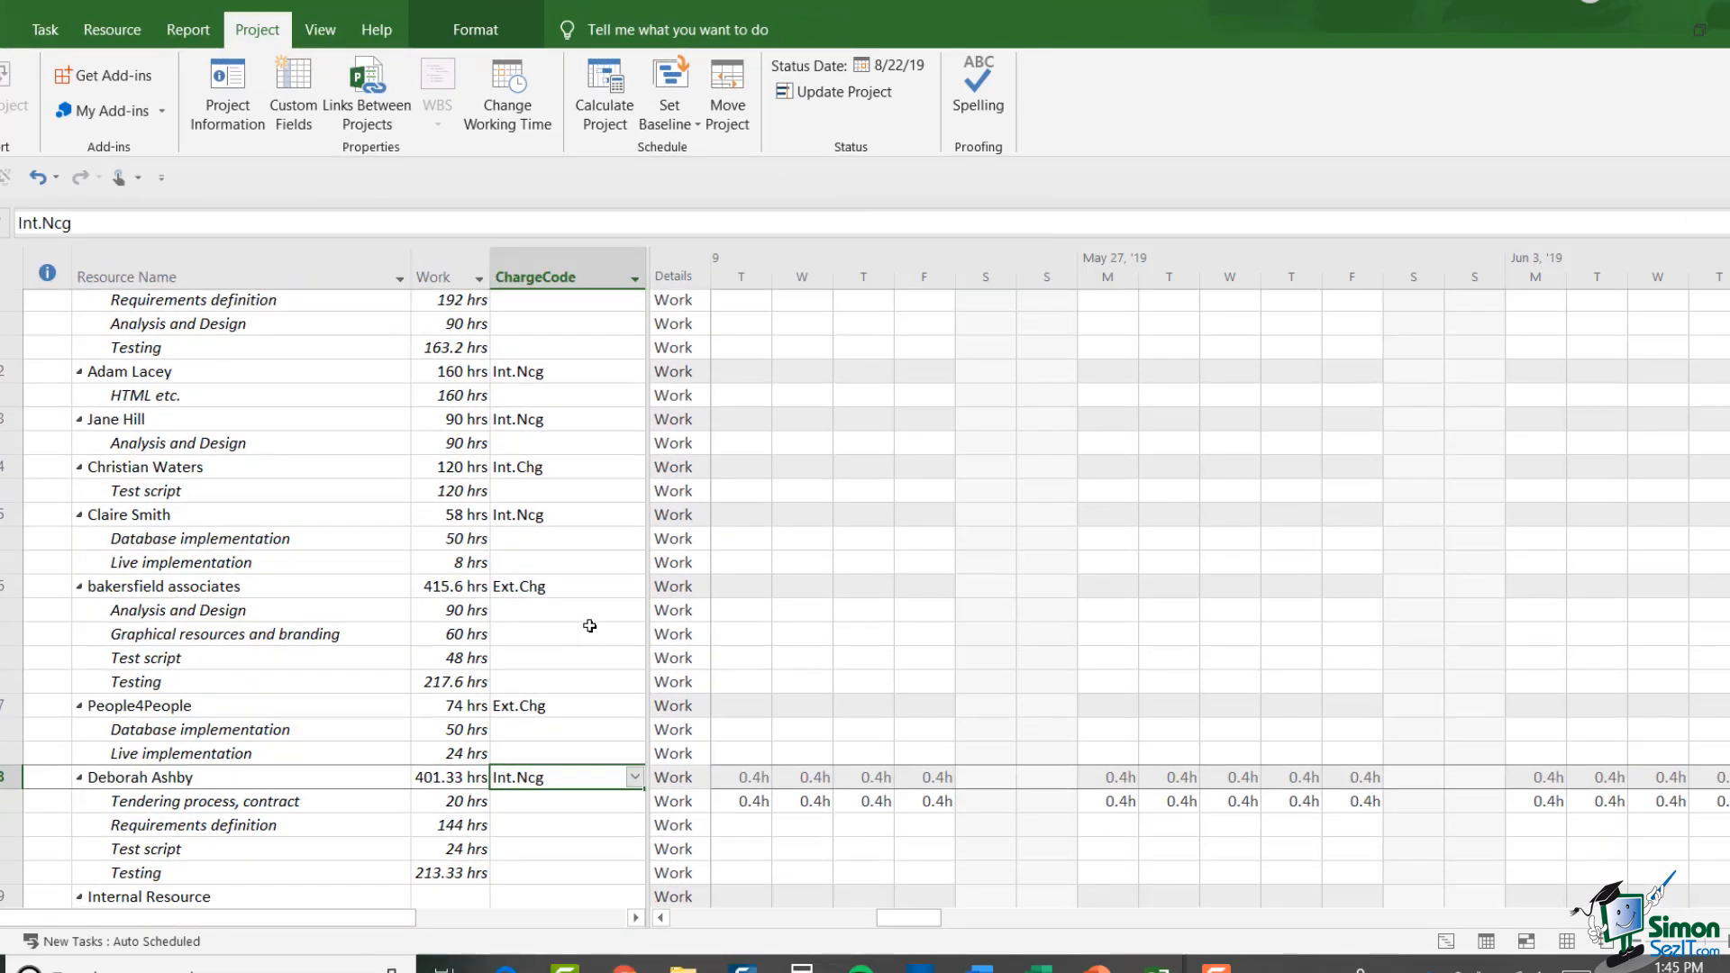
{"action": "scroll", "coordinate": [591, 626], "scroll_direction": "up", "scroll_amount": 4}
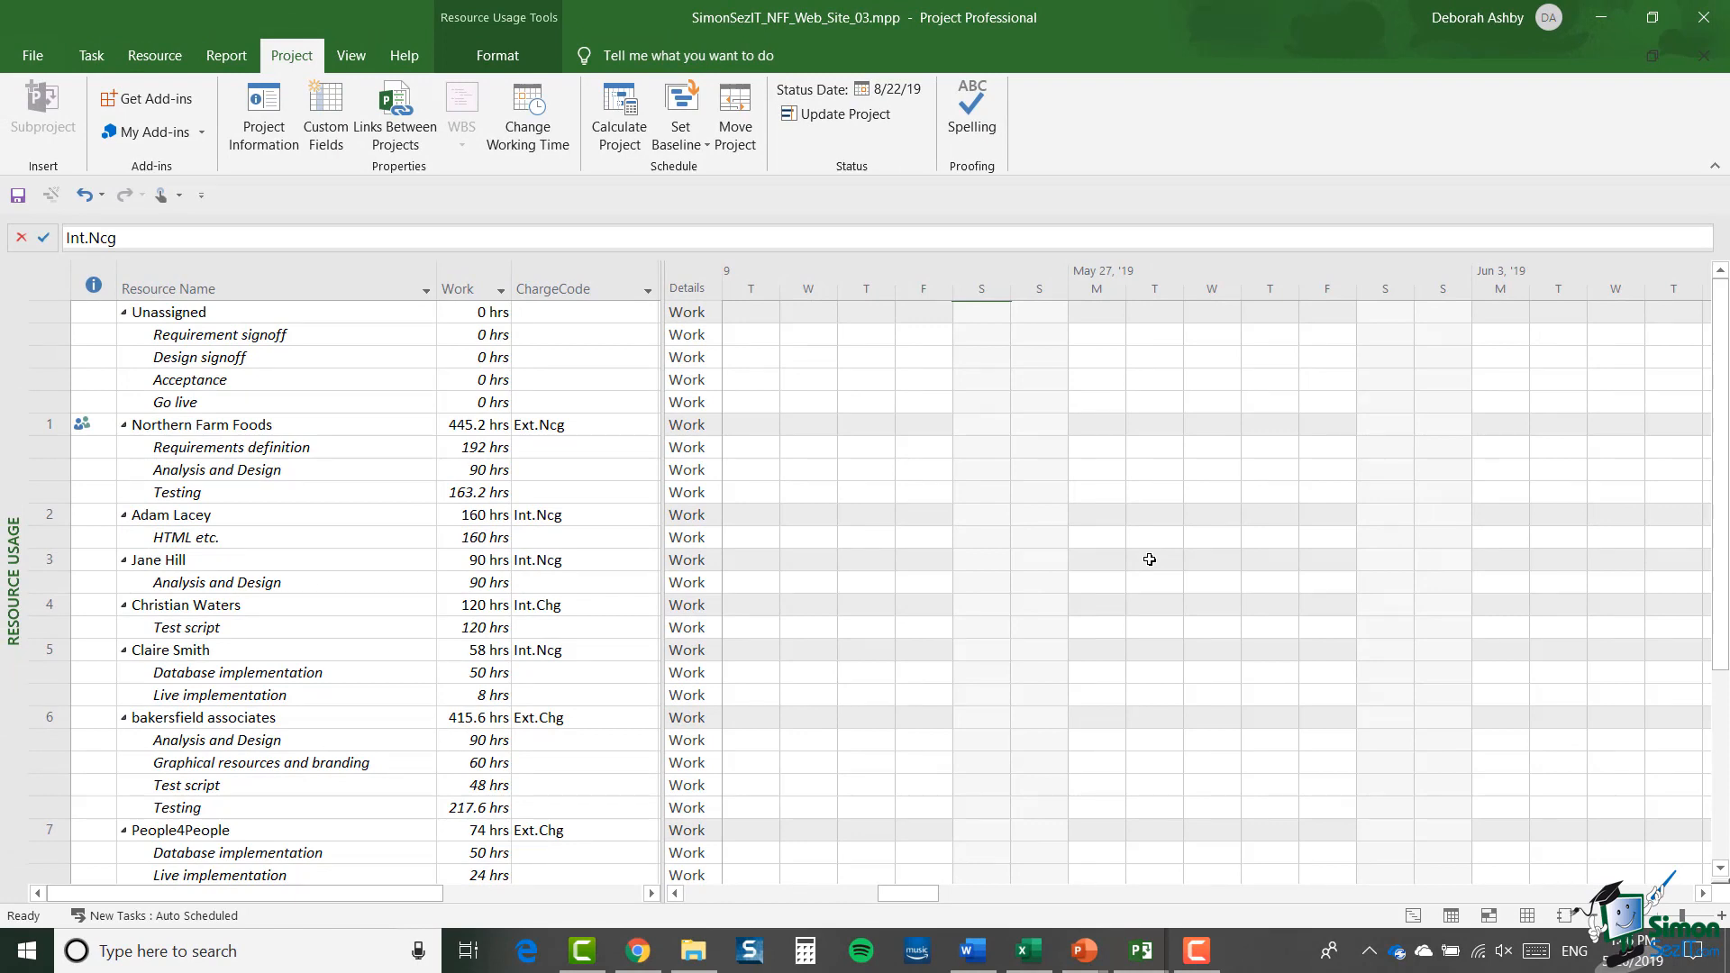
- Create a new group definition that groups the resource usage view by the ChargeCode (Outline Code1) field, and apply it
{"action": "left_click", "coordinate": [351, 59]}
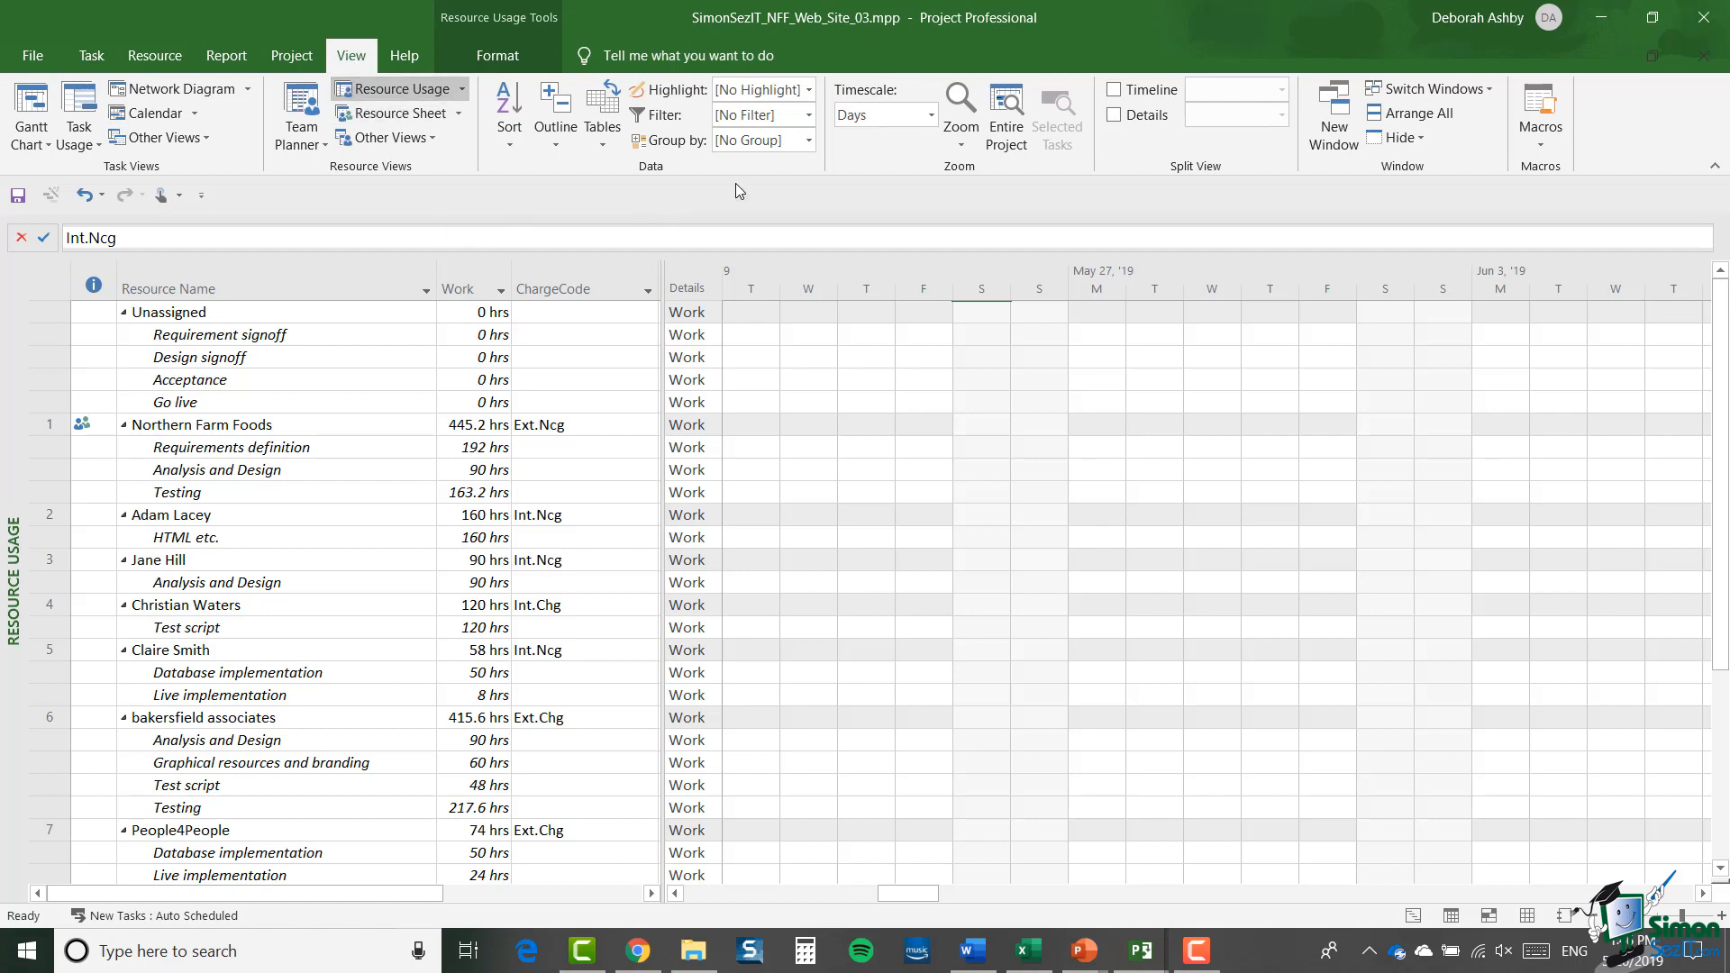
{"action": "left_click", "coordinate": [810, 140]}
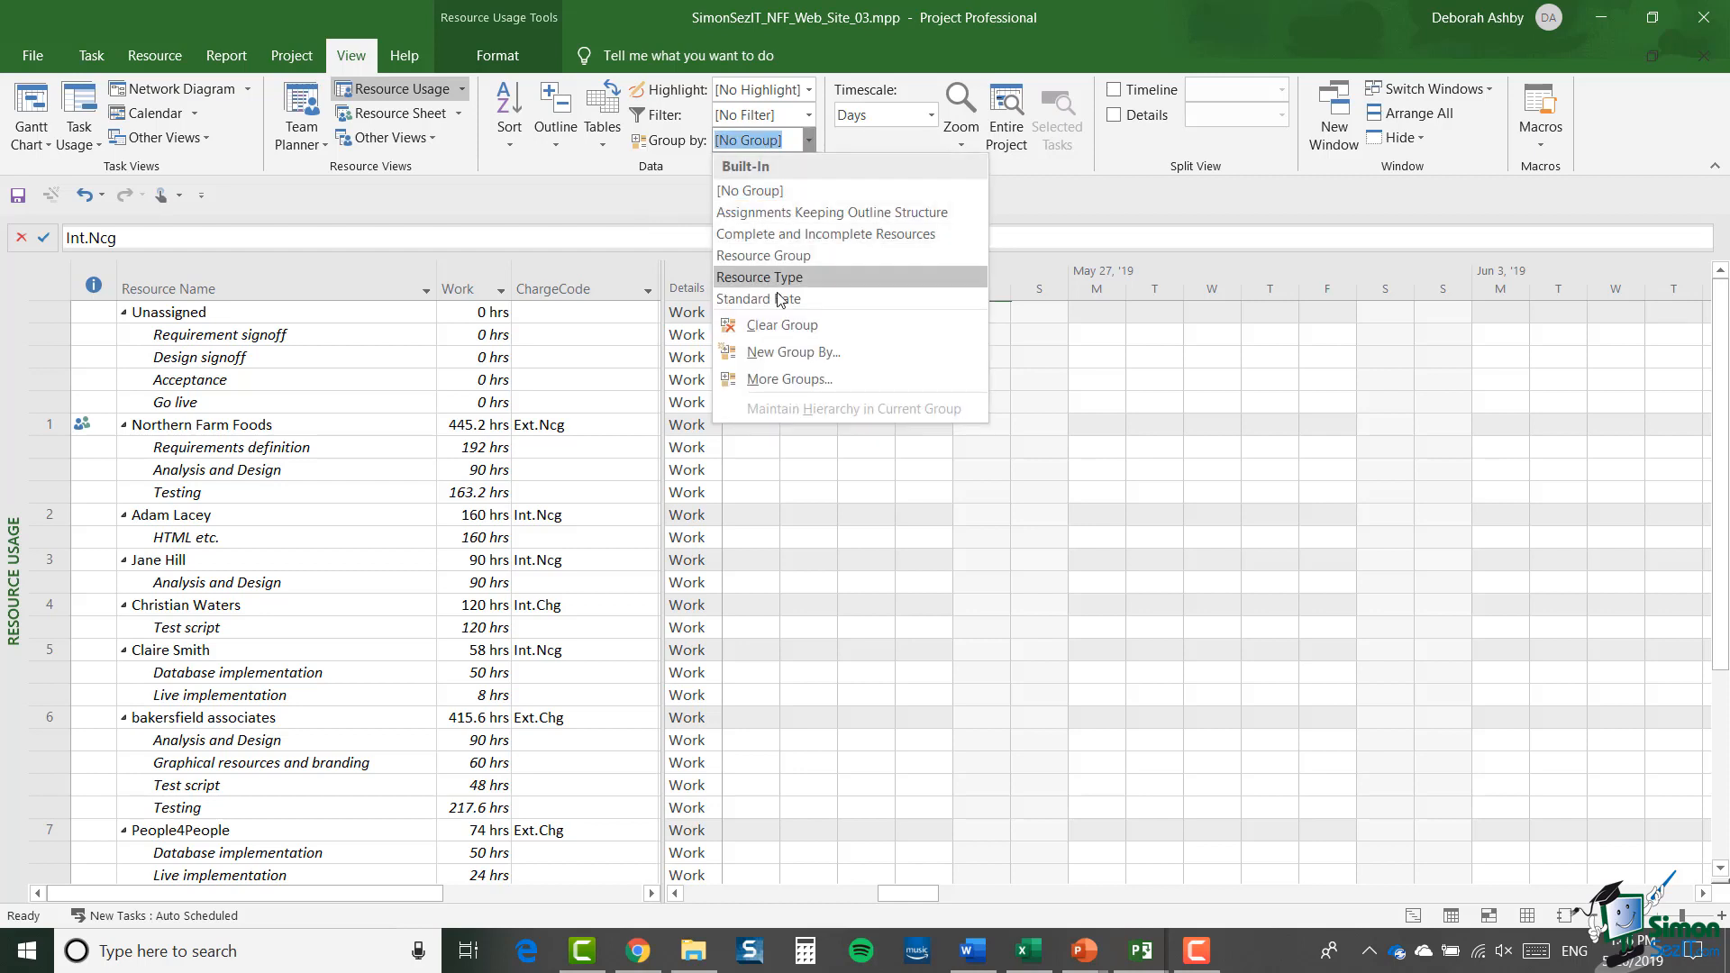
{"action": "left_click", "coordinate": [783, 352]}
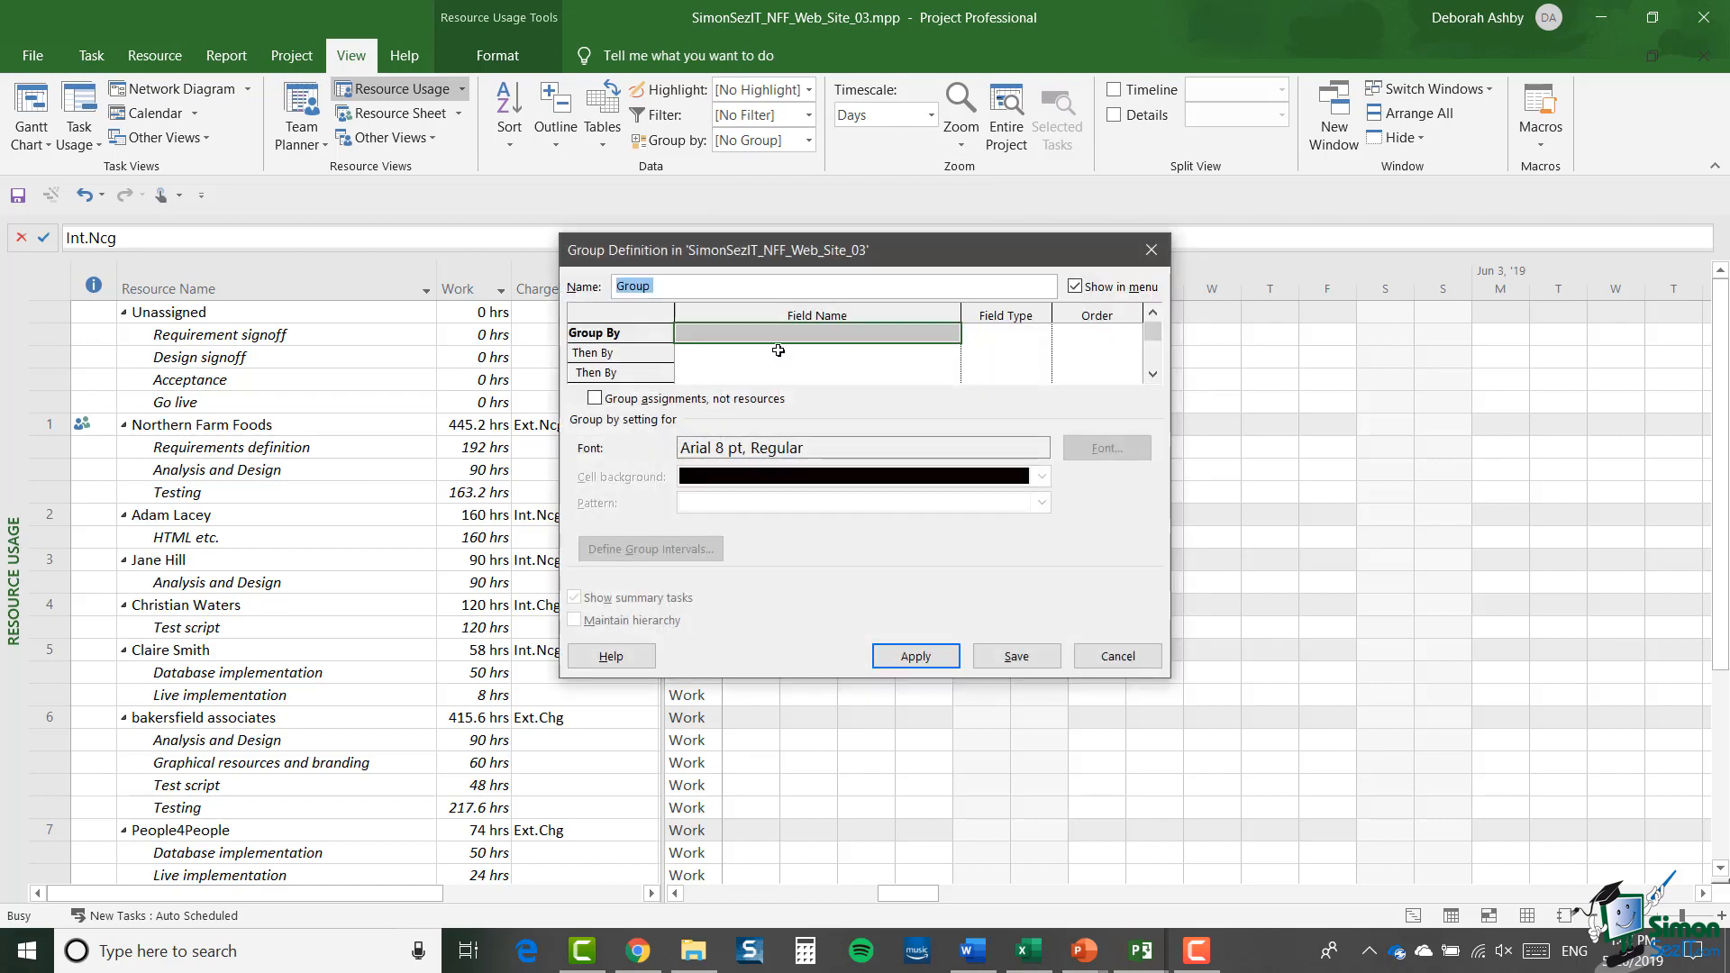
{"action": "left_click", "coordinate": [811, 334]}
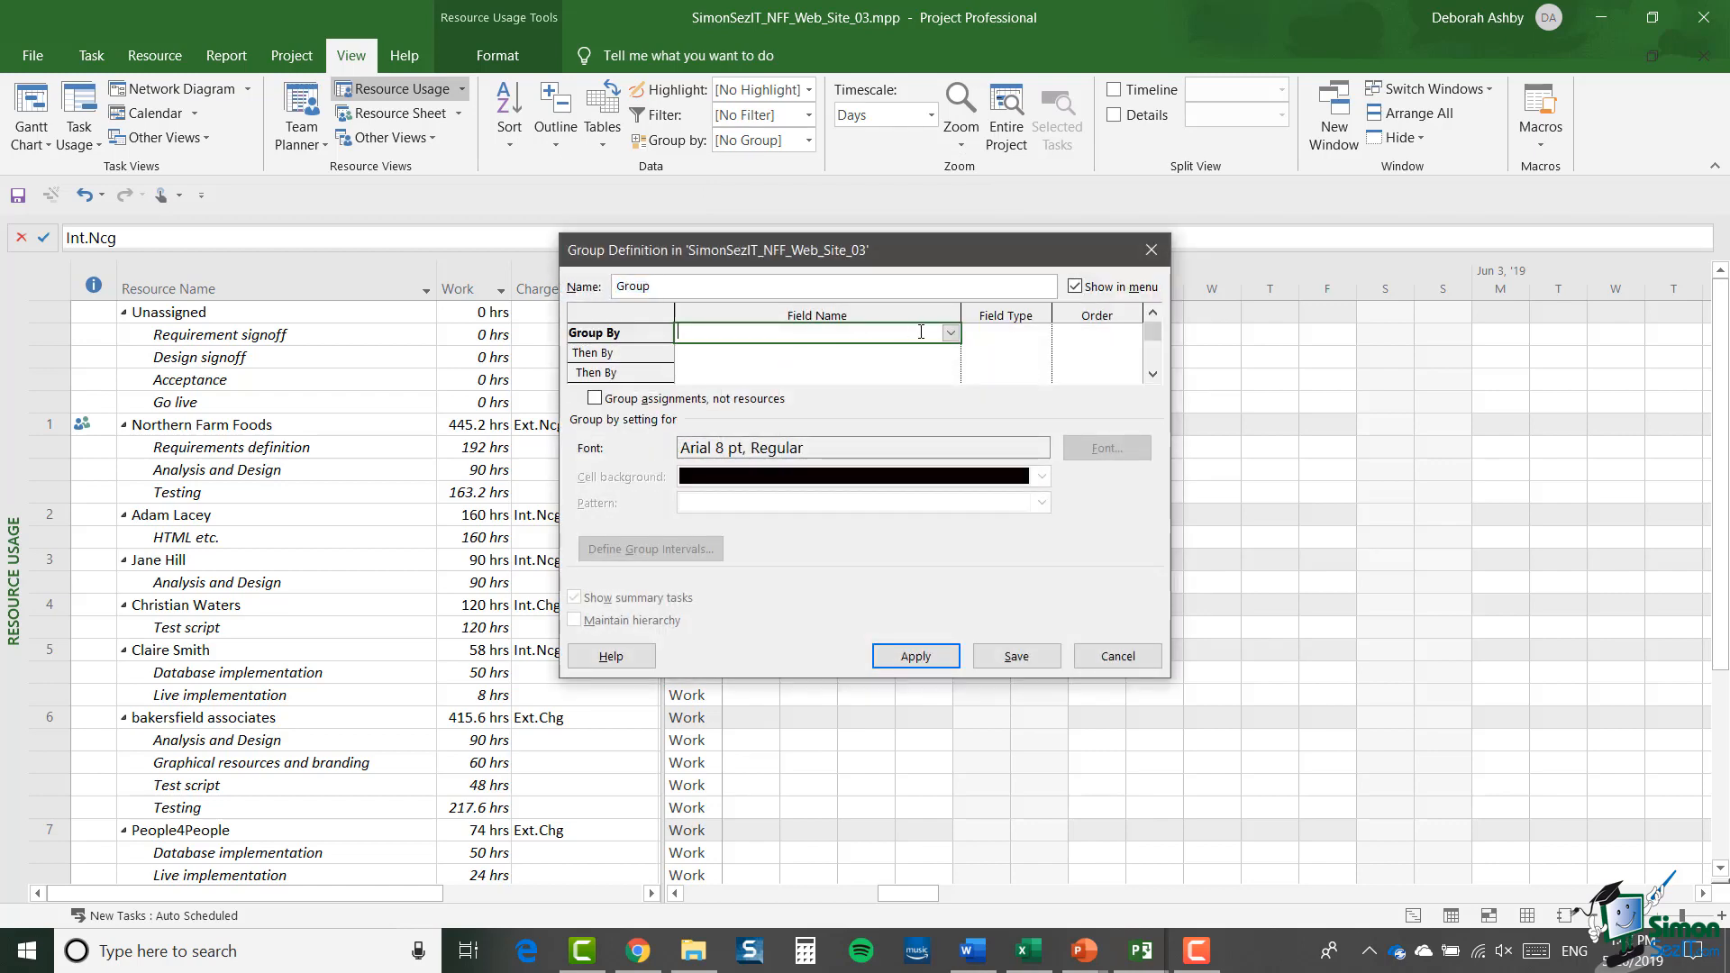
{"action": "left_click", "coordinate": [953, 335]}
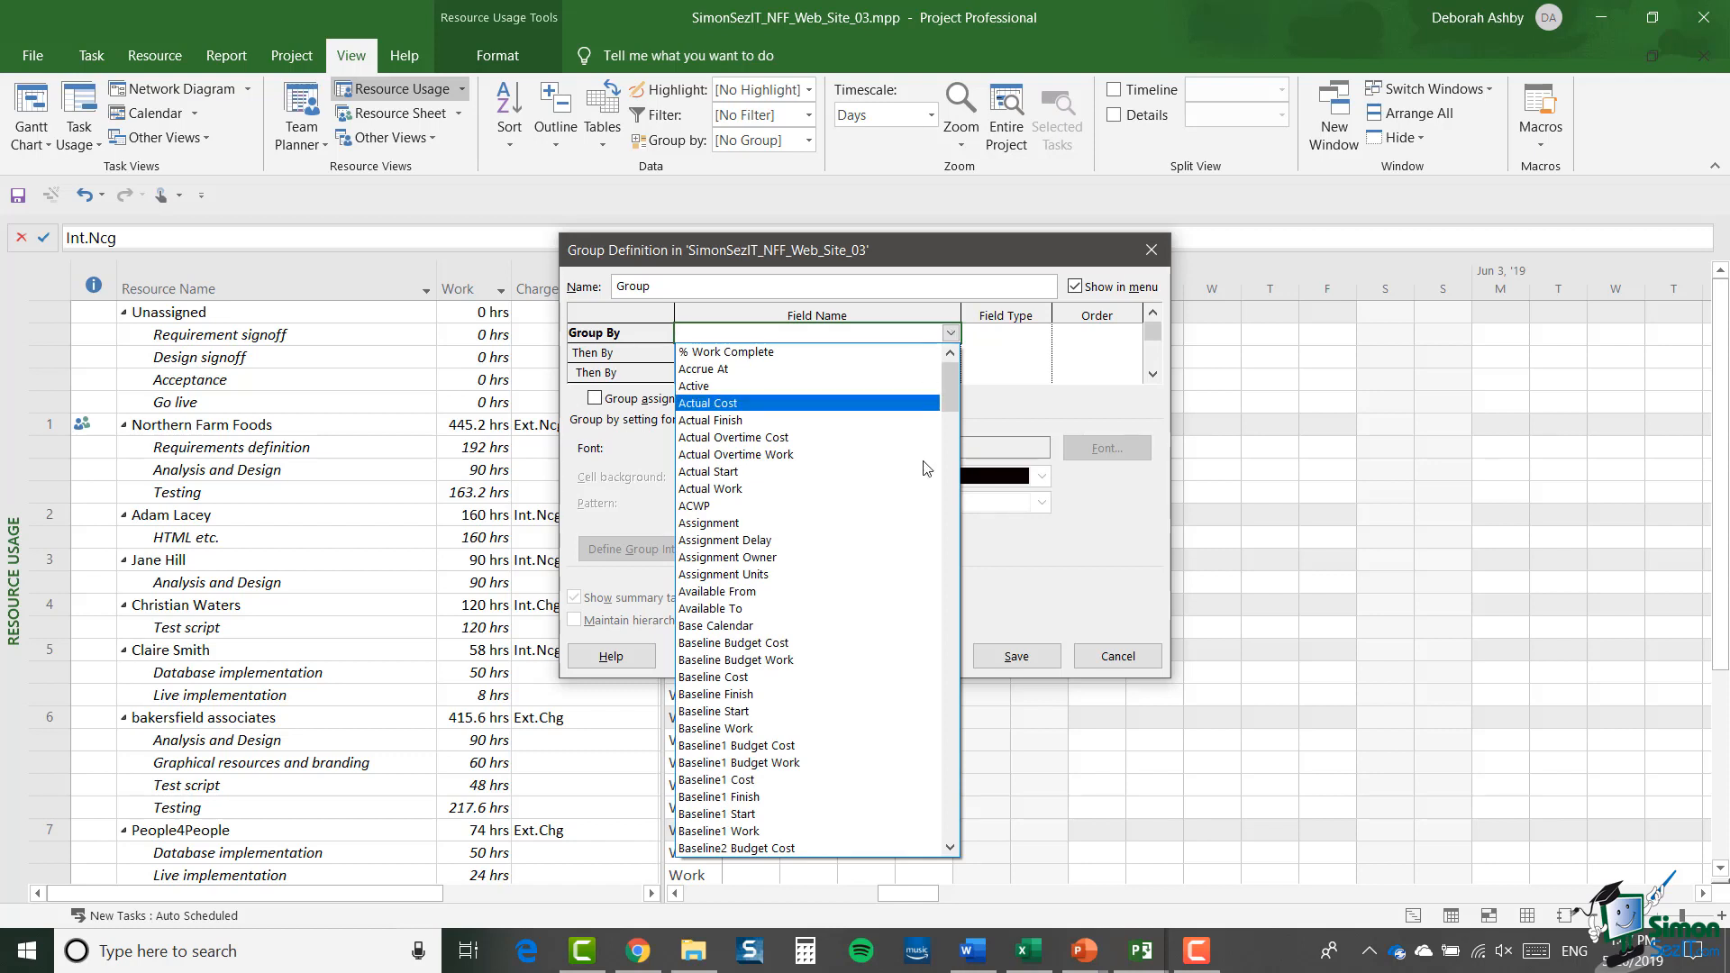
{"action": "scroll", "coordinate": [903, 470], "scroll_direction": "down", "scroll_amount": 1}
{"action": "scroll", "coordinate": [903, 471], "scroll_direction": "down", "scroll_amount": 19}
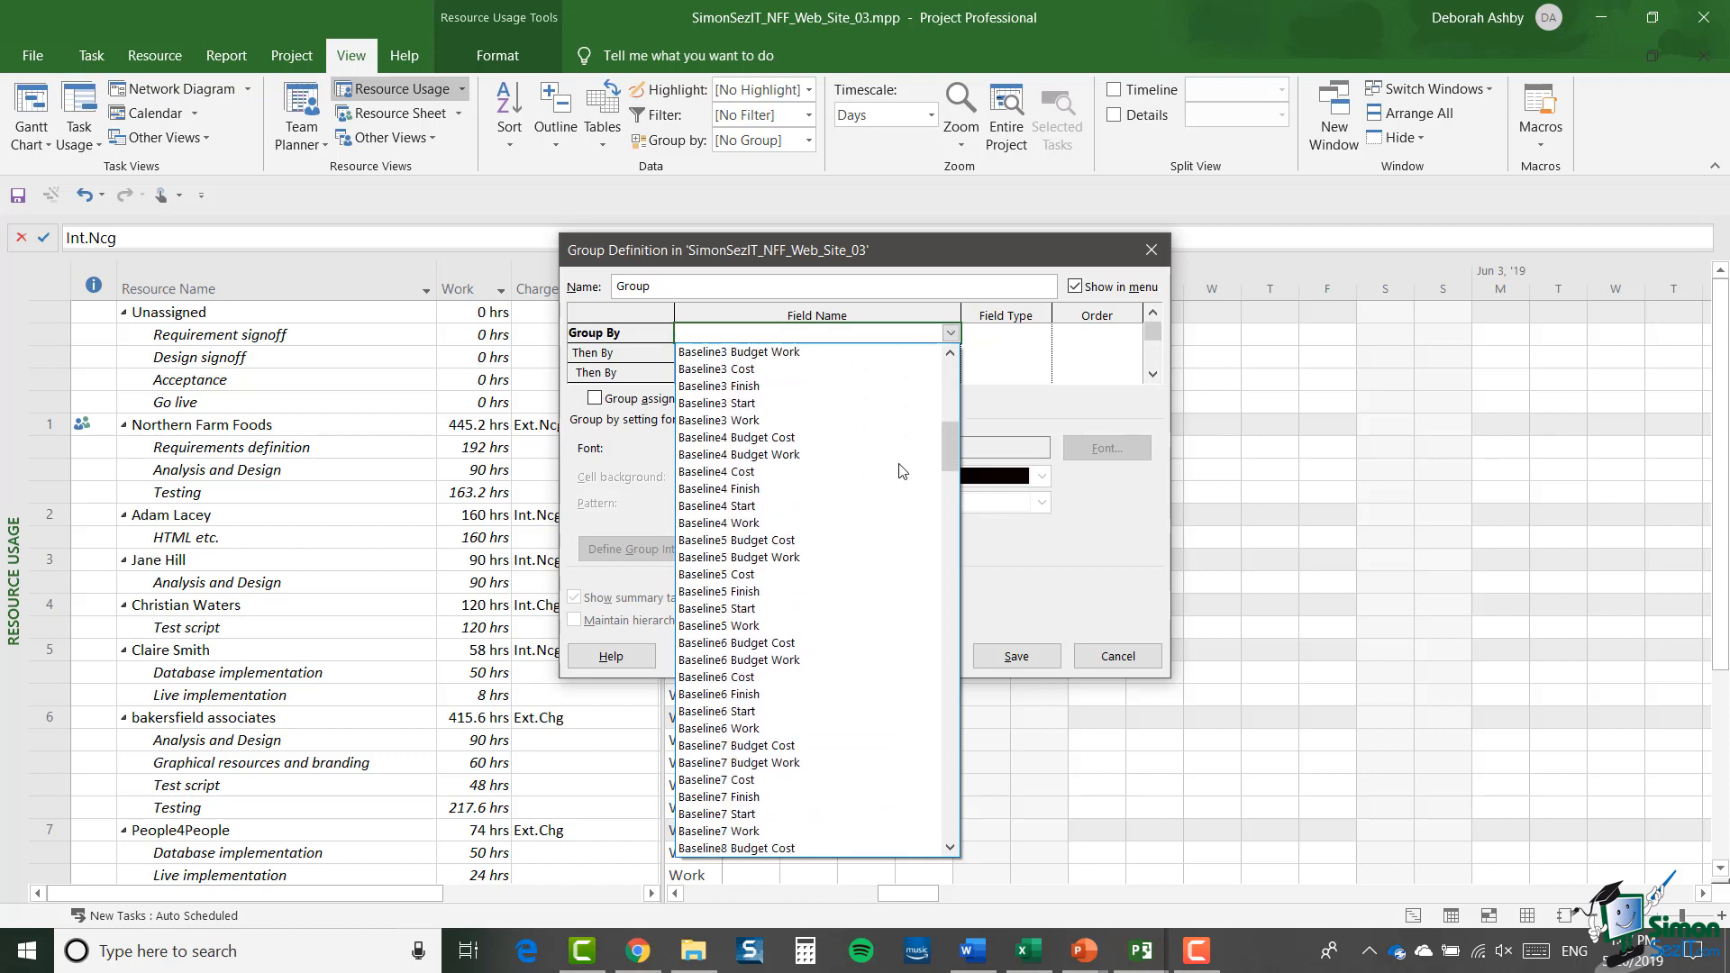
{"action": "scroll", "coordinate": [901, 468], "scroll_direction": "down", "scroll_amount": 6}
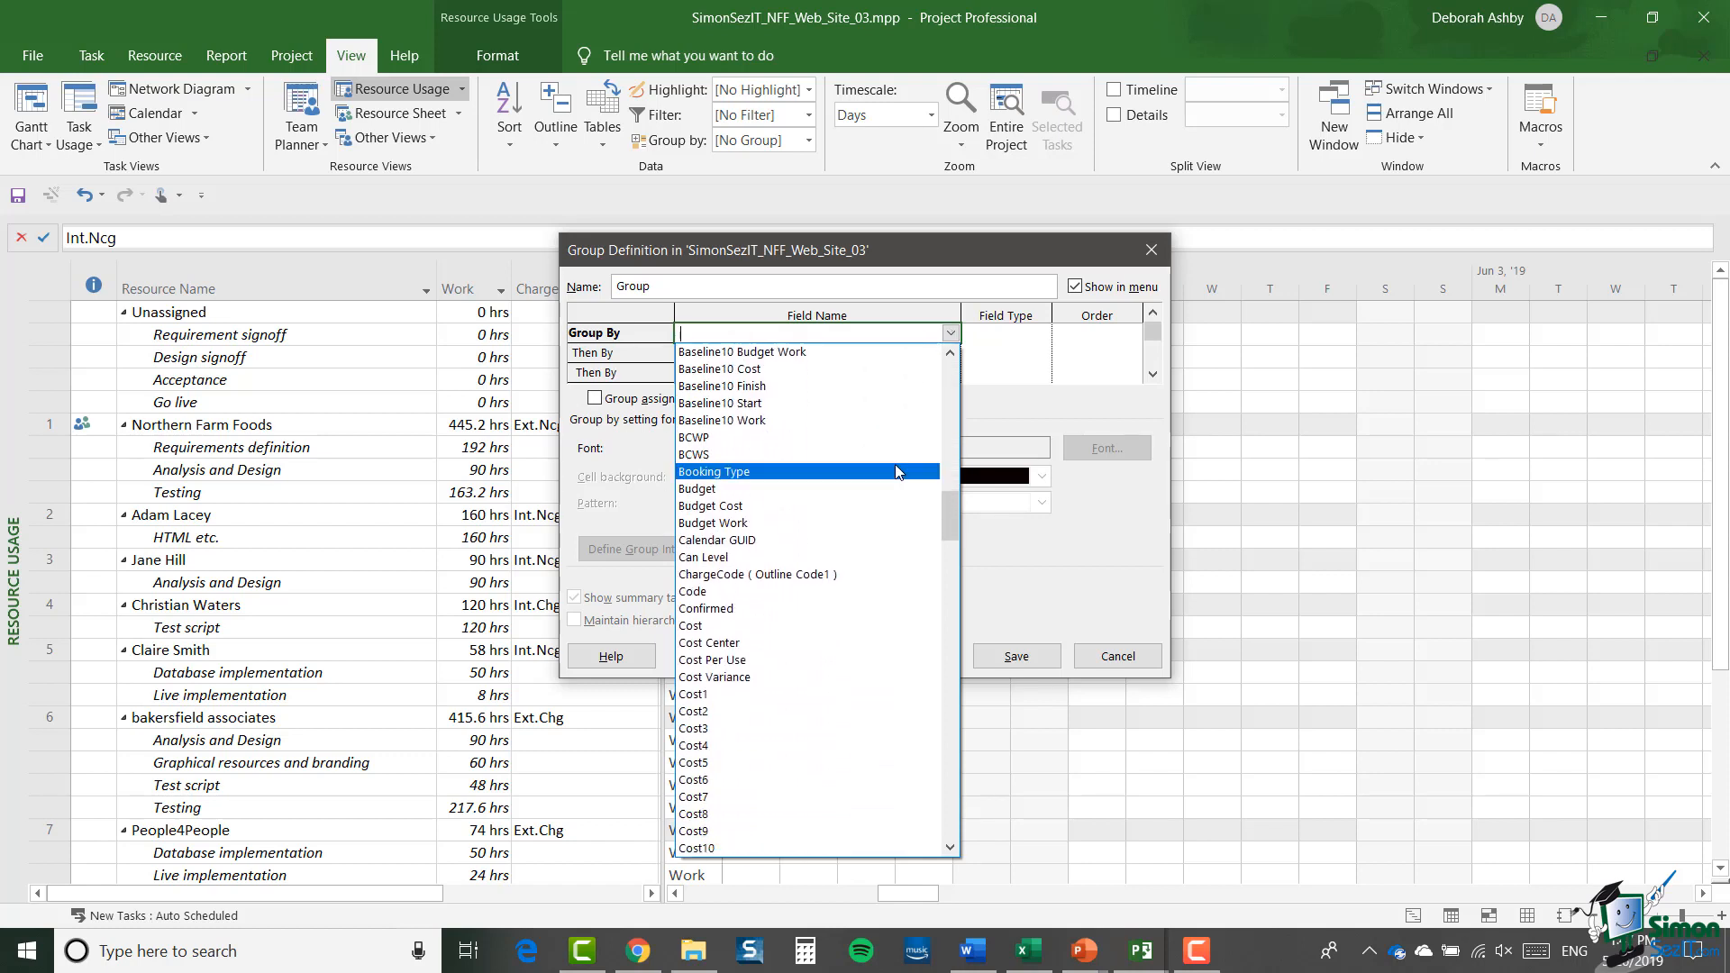
{"action": "left_click", "coordinate": [772, 575]}
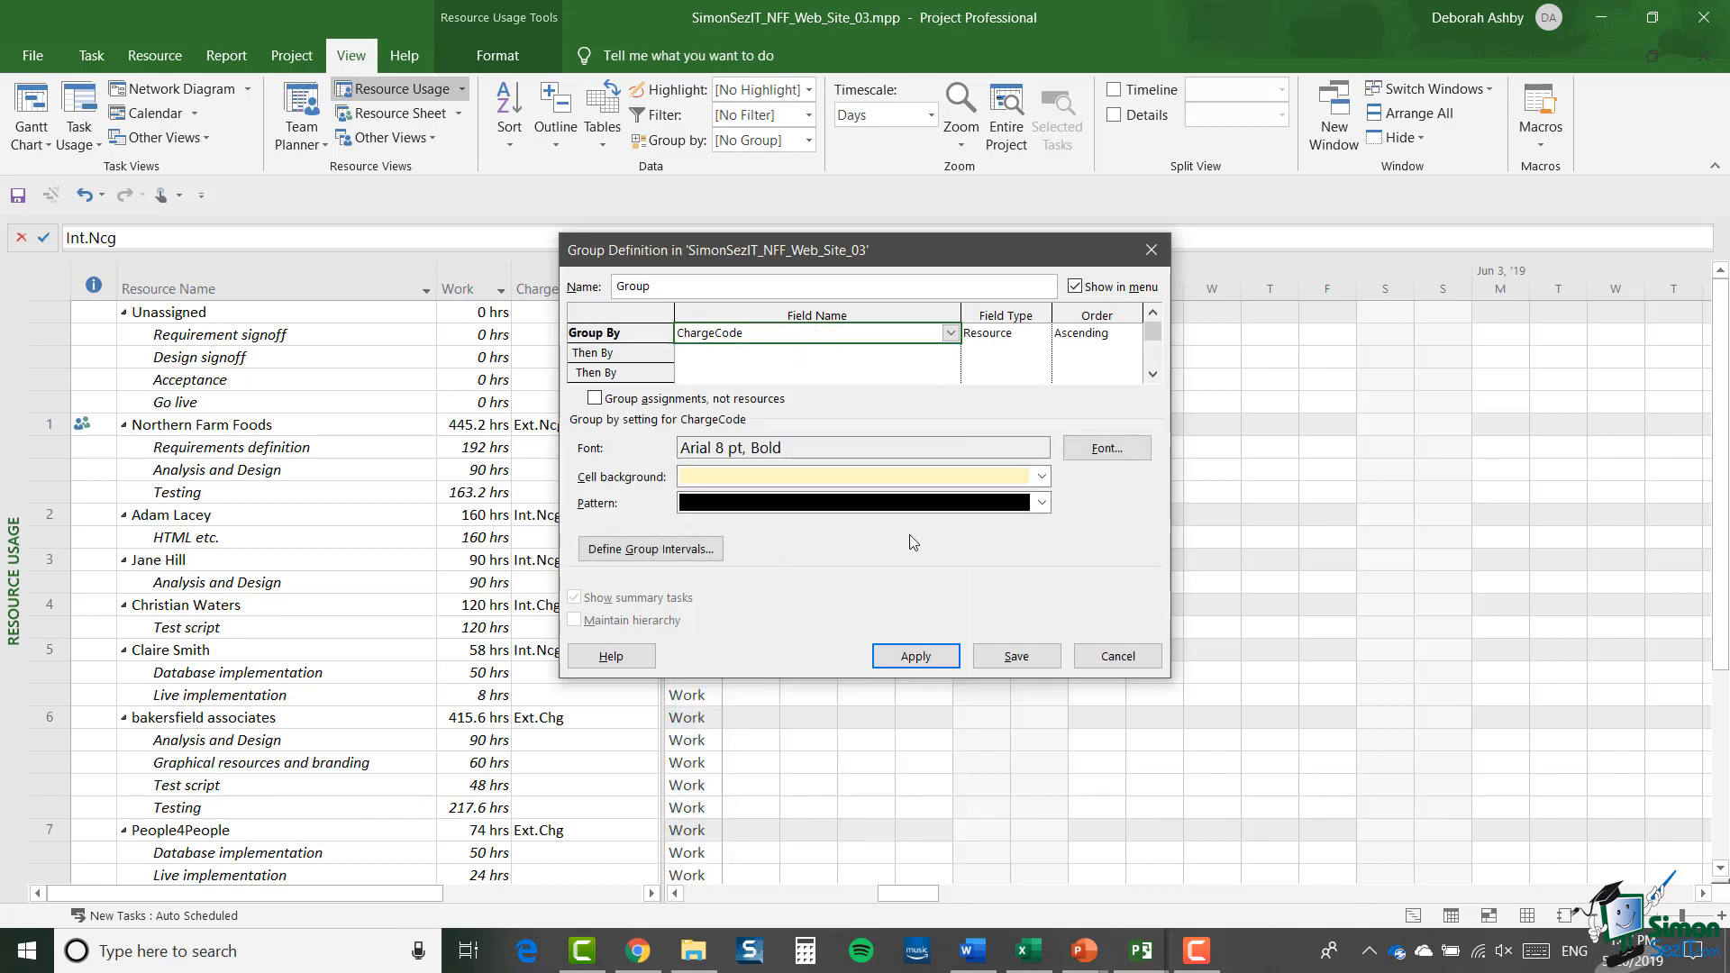
{"action": "left_click", "coordinate": [906, 654]}
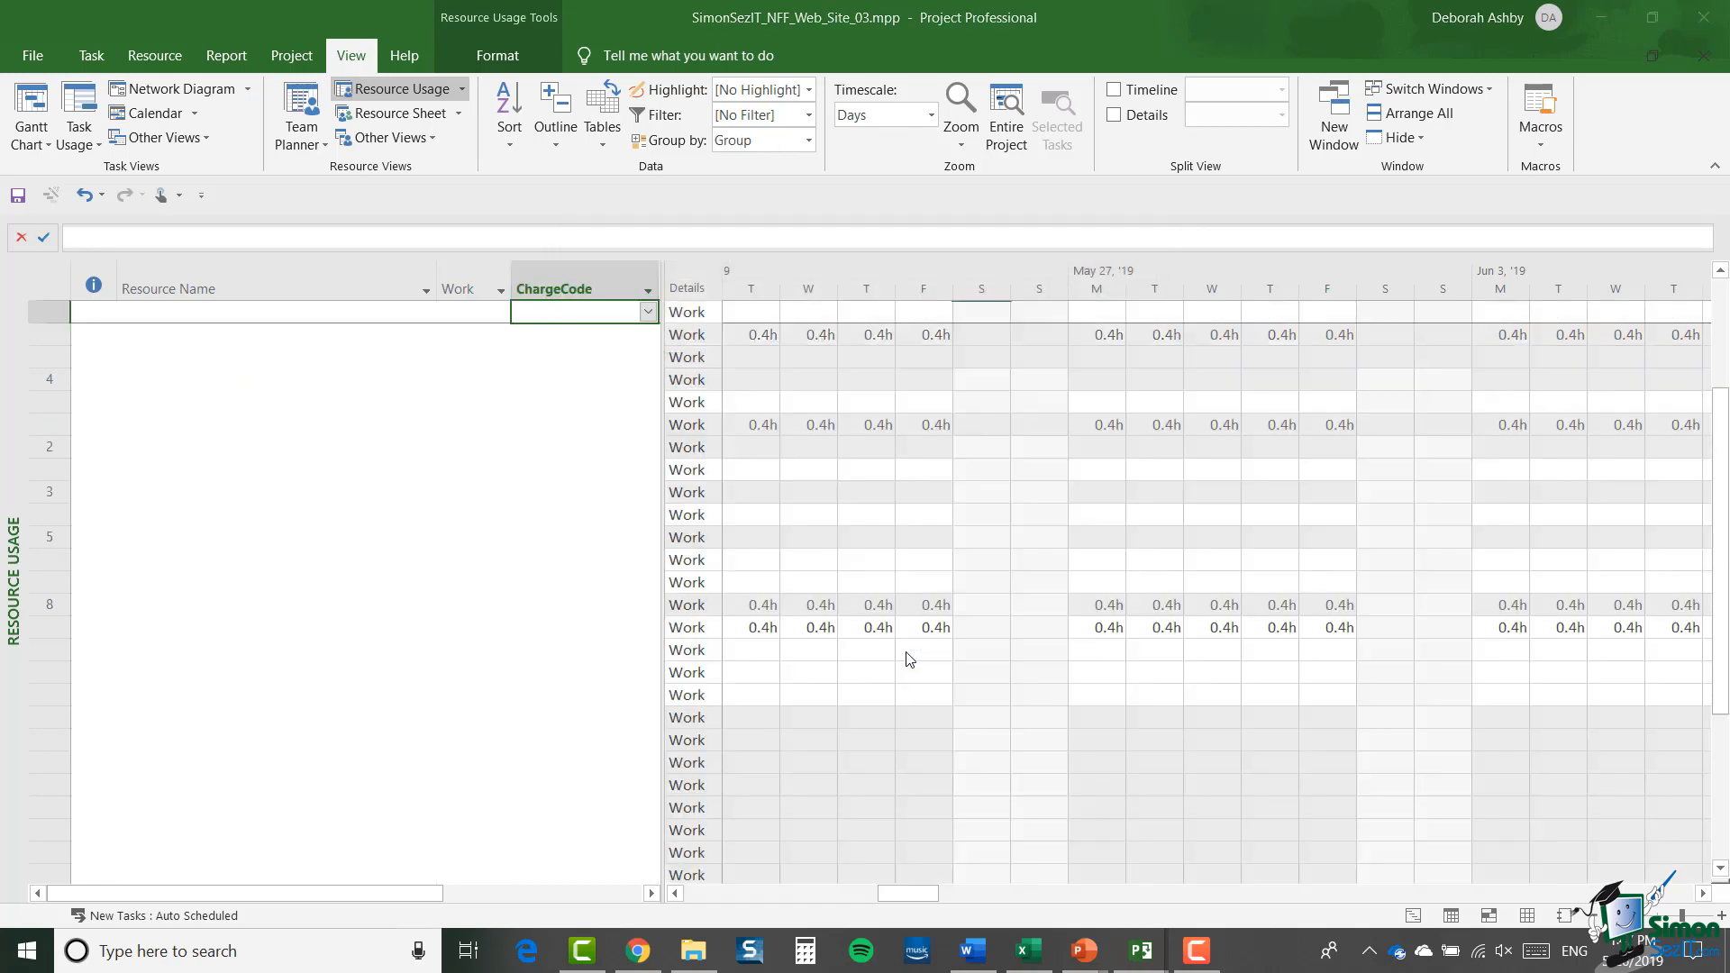
{"action": "scroll", "coordinate": [1328, 539], "scroll_direction": "up", "scroll_amount": 6}
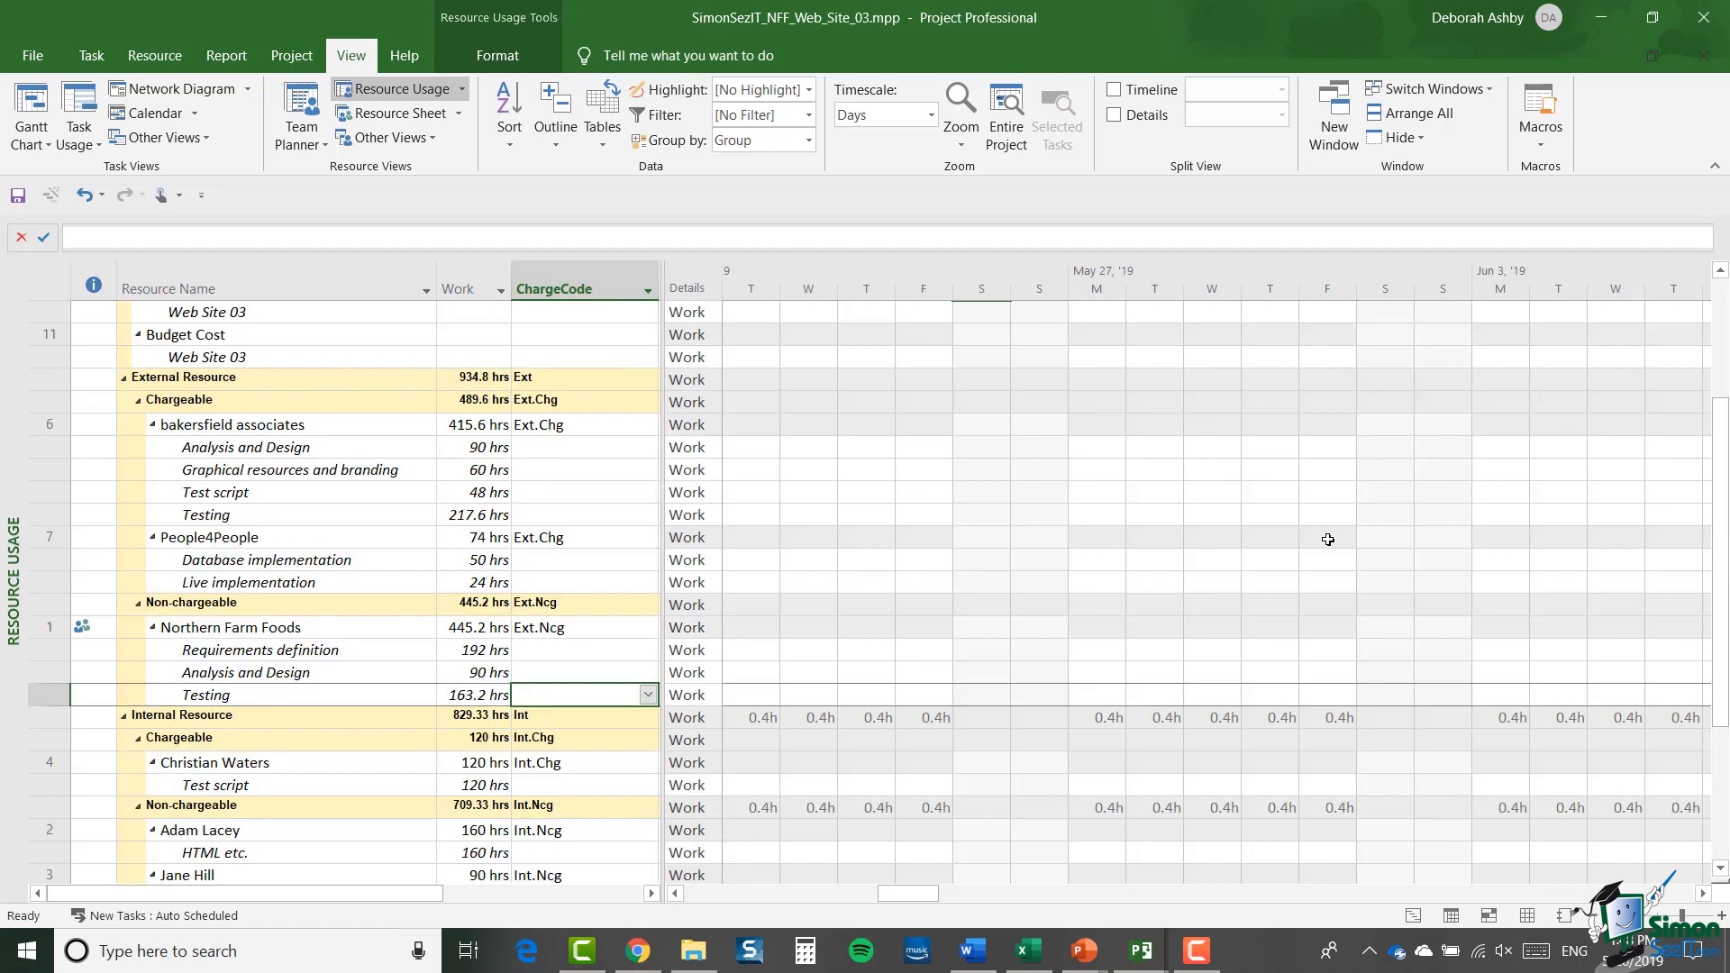